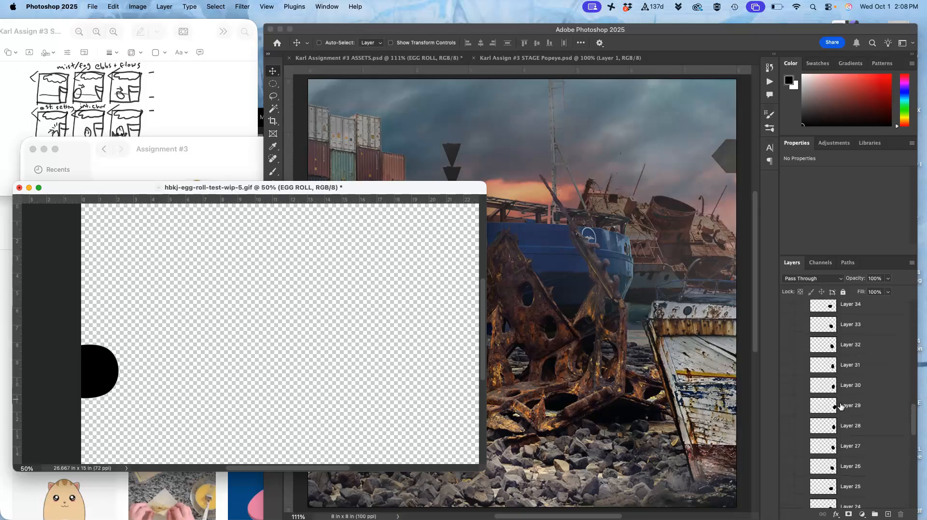
# - Collapse the EGG ROLL group, copy it into the Karl Assignment #3 ASSETS document, and delete the duplicate EGG ROLL group there
pyautogui.scroll(8, 841, 406)
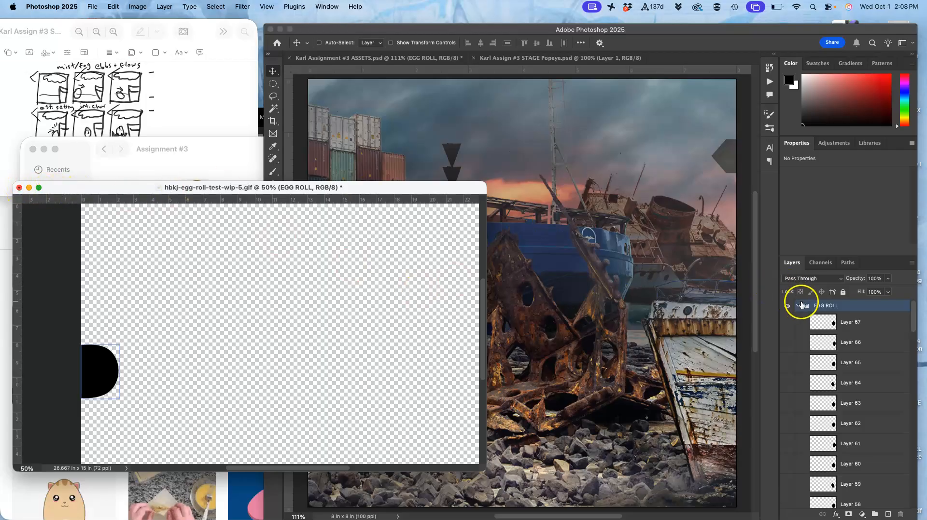
pyautogui.click(798, 306)
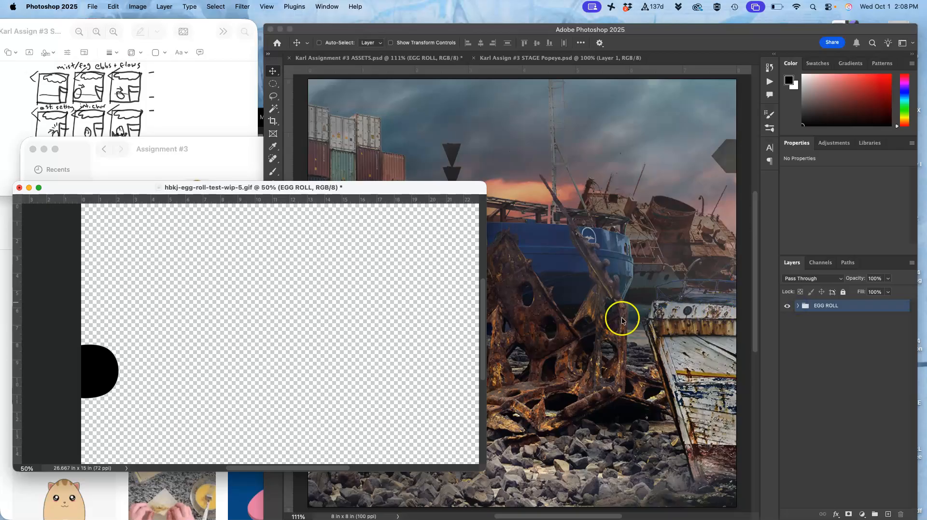
pyautogui.moveTo(844, 306); pyautogui.dragTo(792, 292)
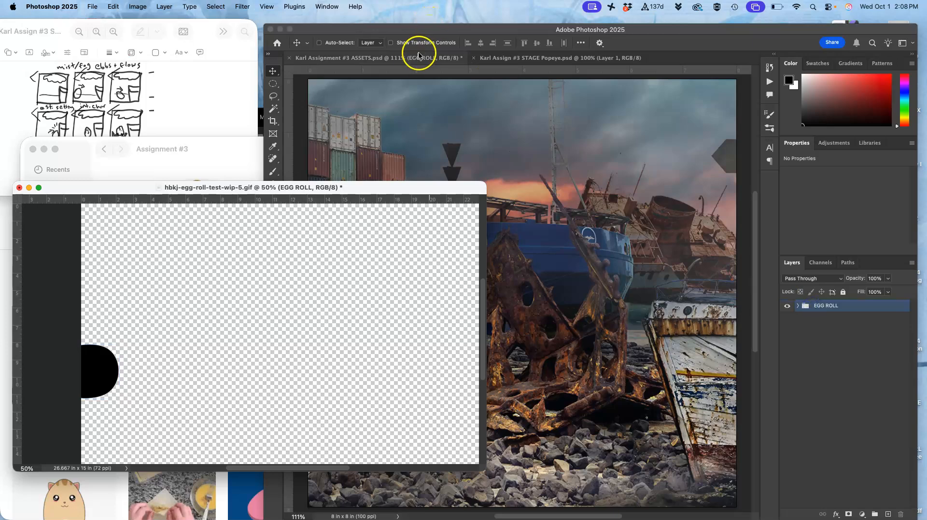
pyautogui.click(413, 59)
pyautogui.click(178, 256)
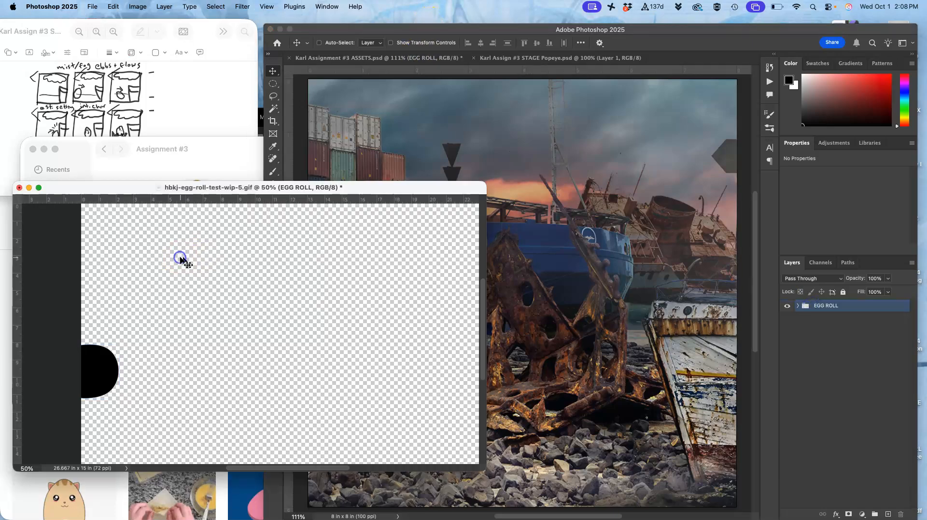
pyautogui.moveTo(796, 305); pyautogui.dragTo(598, 290)
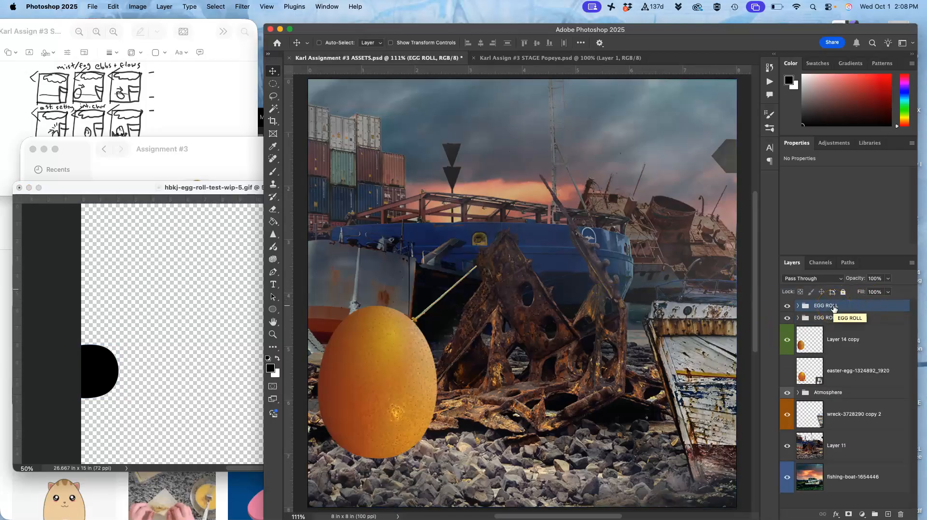
pyautogui.press('Delete')
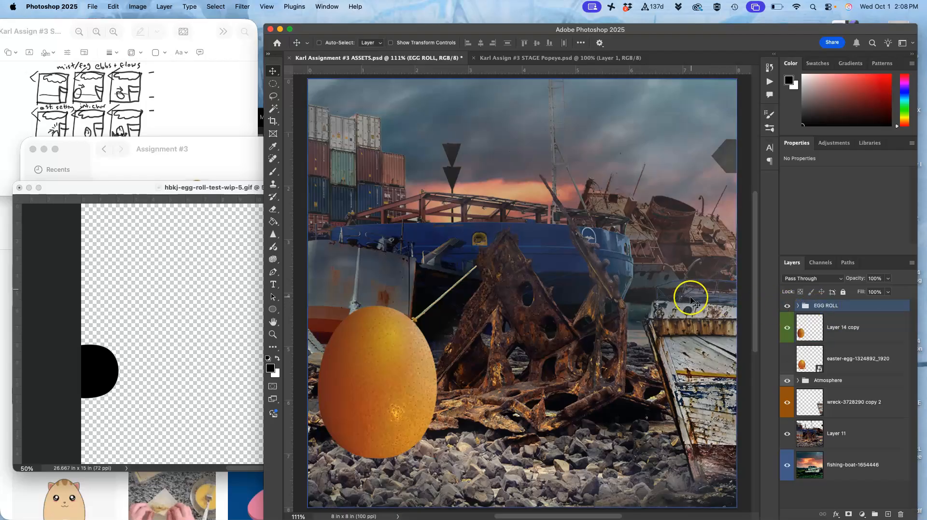
# - Expand the EGG ROLL group in the ASSETS document and make its Layer 37 visible
pyautogui.press('super+minus')
pyautogui.press('super+minus')
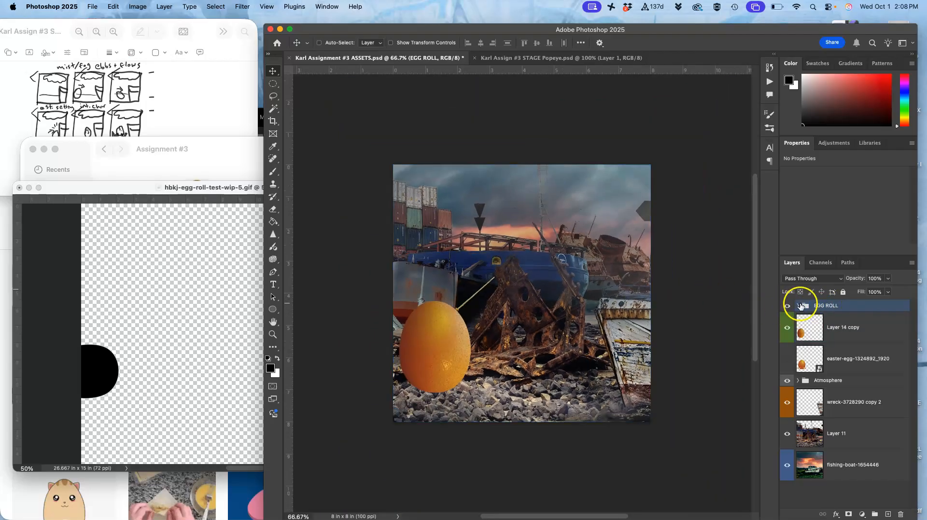
pyautogui.click(797, 306)
pyautogui.scroll(-10, 821, 389)
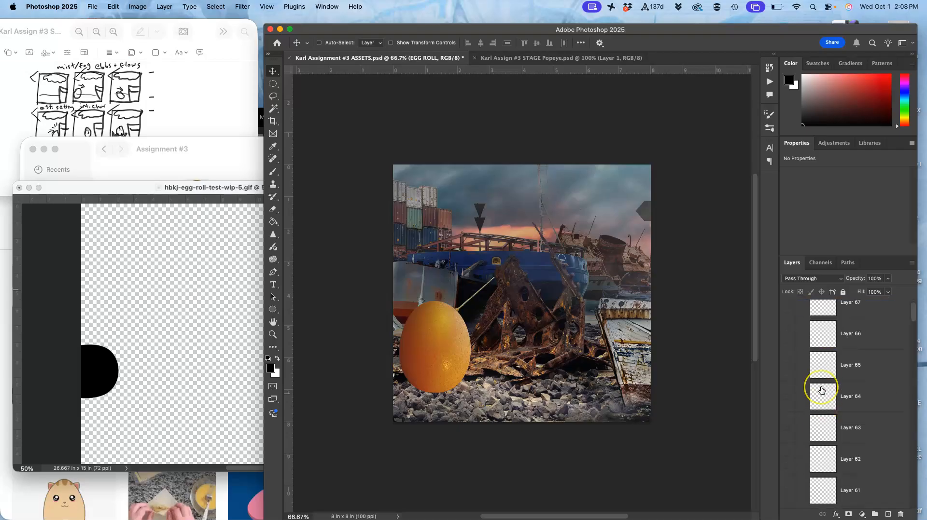
pyautogui.scroll(-12, 821, 389)
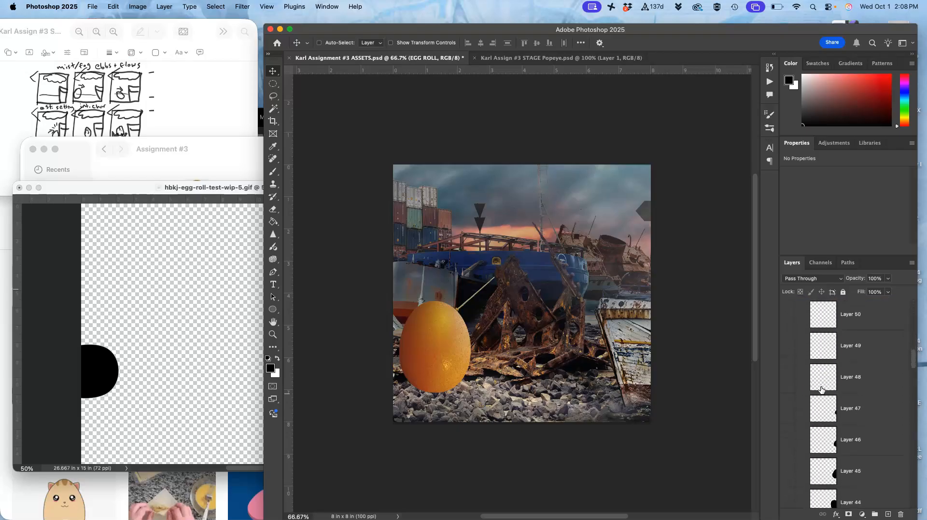
pyautogui.scroll(-2, 820, 390)
pyautogui.click(788, 380)
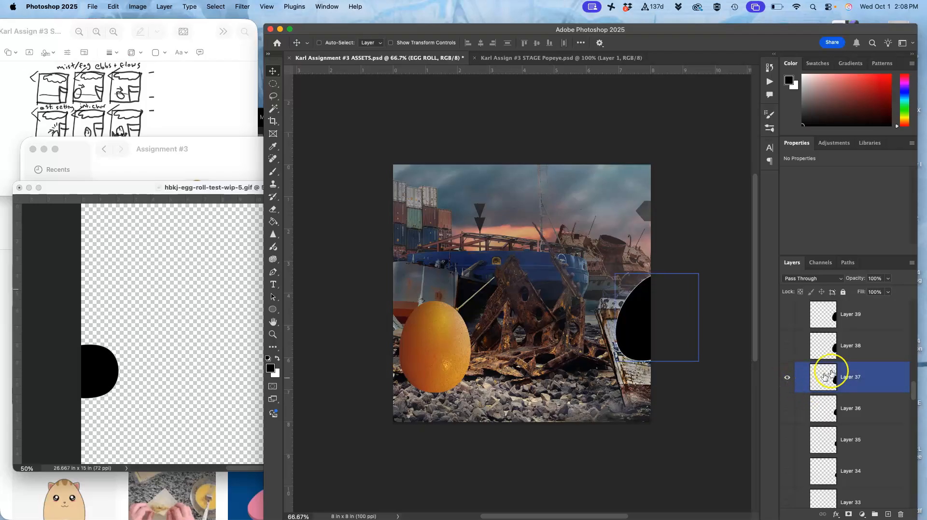
# - Free-transform the whole EGG ROLL group so the Layer 37 egg sits fully inside the scene, opposite the orange egg
pyautogui.scroll(8, 842, 370)
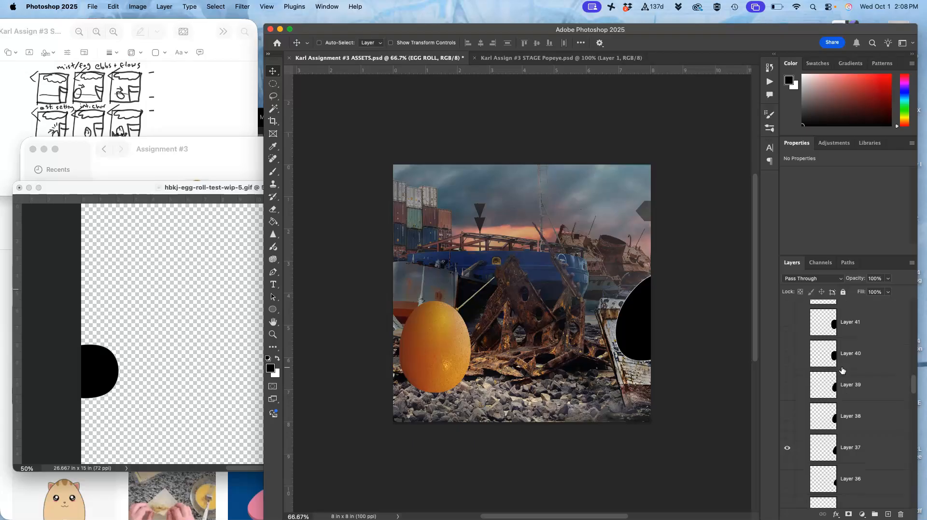
pyautogui.scroll(15, 842, 370)
pyautogui.click(814, 306)
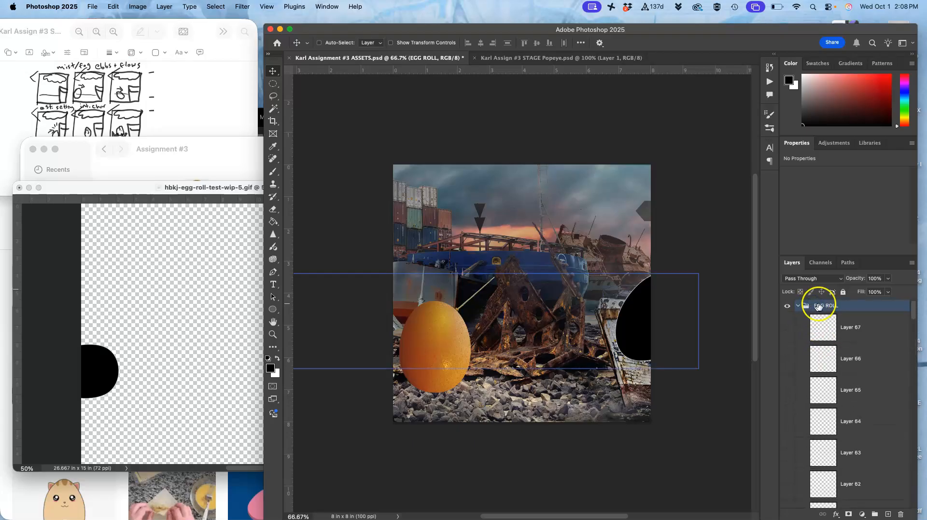
pyautogui.press('super+t')
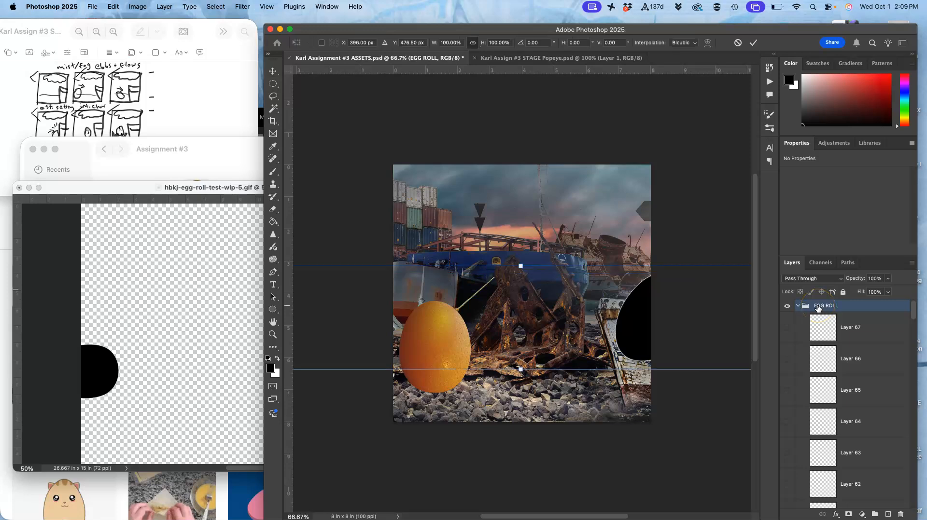
pyautogui.press('super+minus')
pyautogui.press('super+minus')
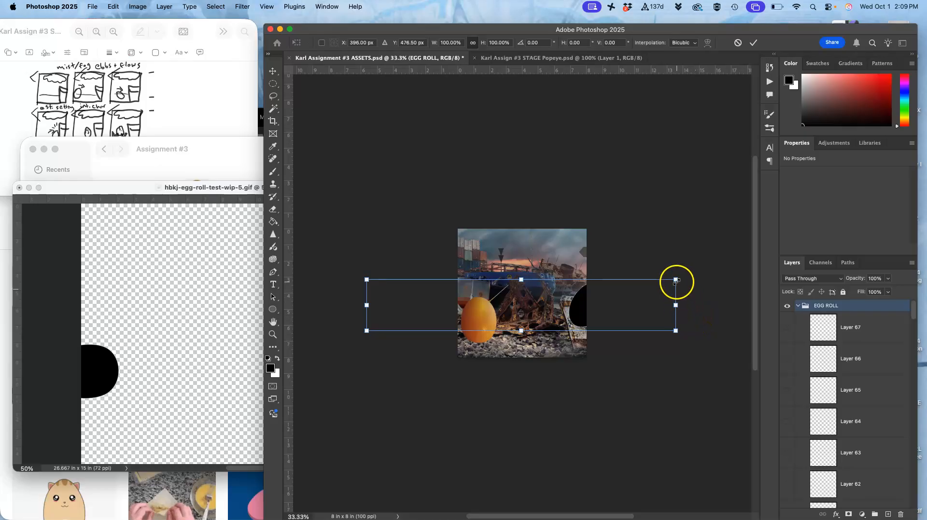
pyautogui.click(799, 306)
pyautogui.click(800, 306)
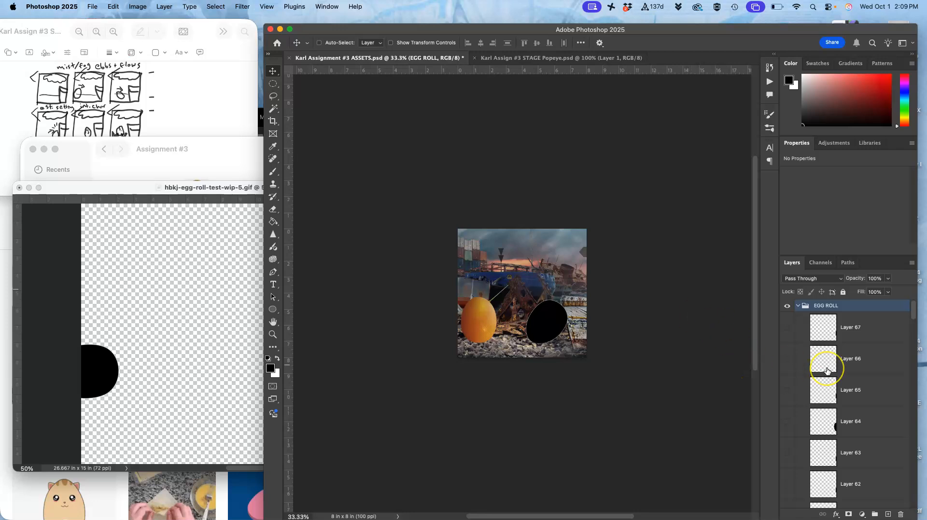
# - Close the hbkj-egg-roll-test-wip-5.gif document without saving and open that GIF file from the Assignment #3 folder in Preview
pyautogui.scroll(-1, 827, 370)
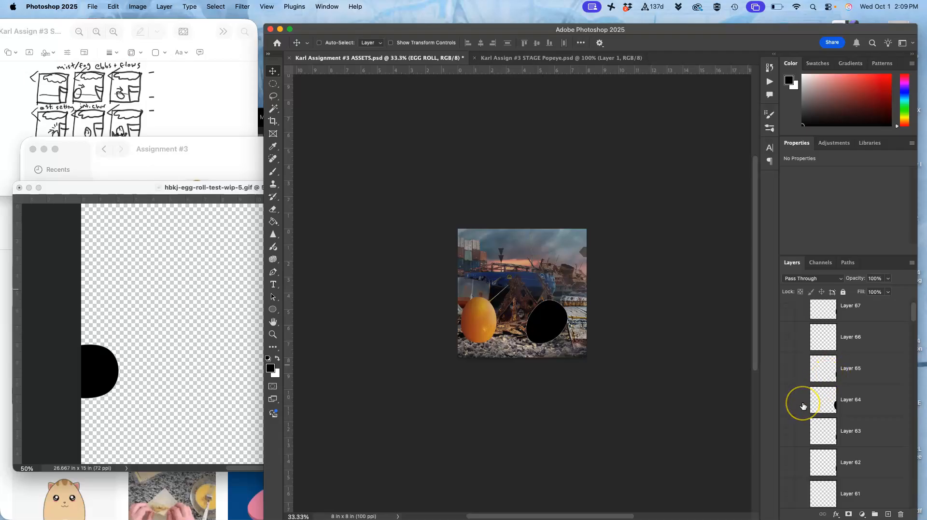
pyautogui.click(796, 457)
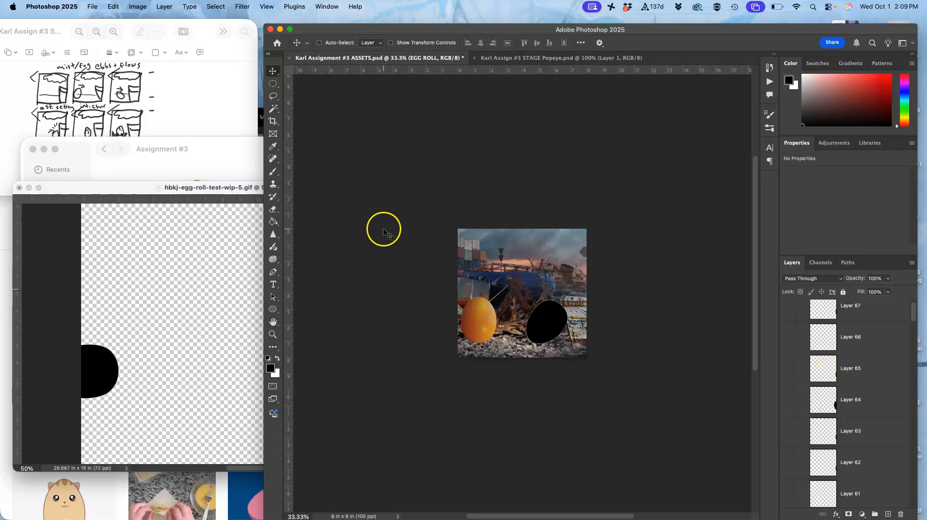
pyautogui.click(100, 191)
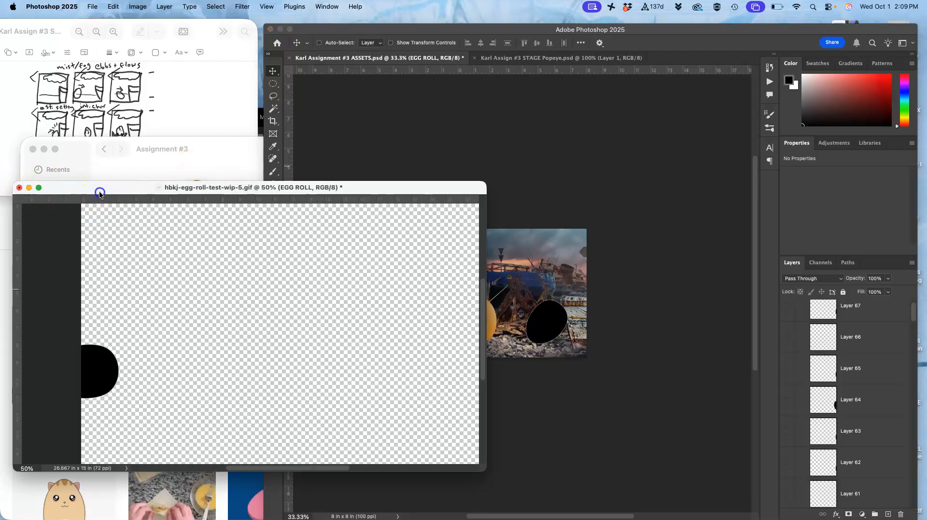
pyautogui.click(19, 188)
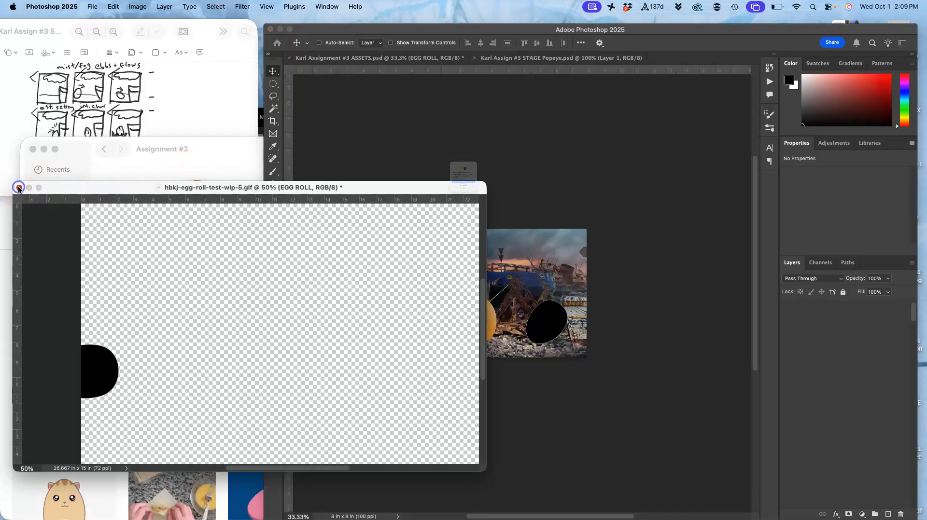
pyautogui.click(449, 213)
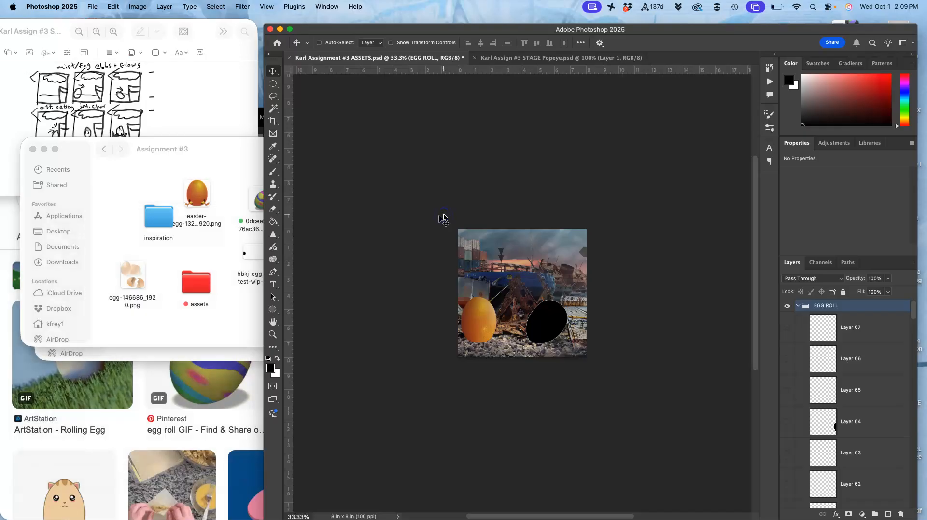
pyautogui.click(236, 237)
pyautogui.doubleClick(255, 256)
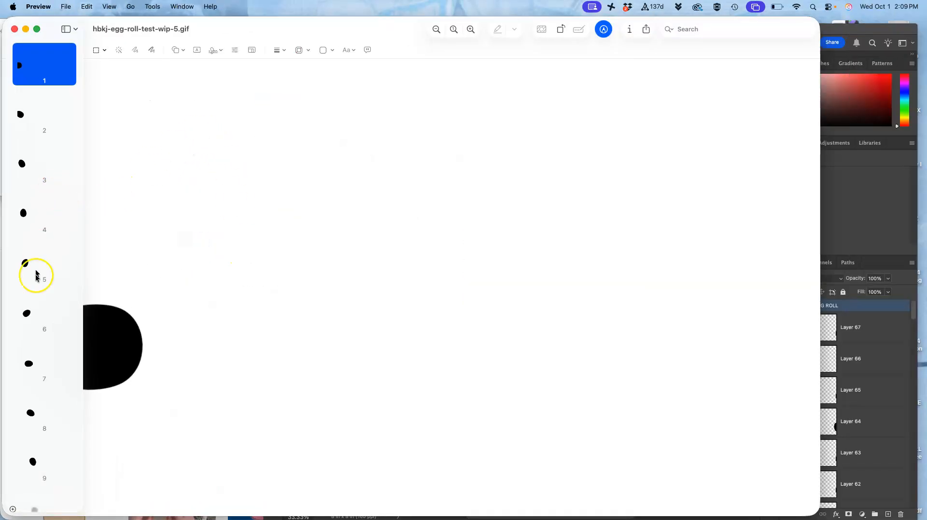
# - Step through the GIF's frames in Preview and examine where the egg reaches its farthest point, around frames 28 to 30
pyautogui.press('Down')
pyautogui.press('Down')
pyautogui.press('Down')
pyautogui.press('Down')
pyautogui.press('Down')
pyautogui.press('Down')
pyautogui.press('Down')
pyautogui.press('Down')
pyautogui.press('Down')
pyautogui.press('Down')
pyautogui.press('Down')
pyautogui.press('Down')
pyautogui.press('Down')
pyautogui.press('Down')
pyautogui.press('Down')
pyautogui.press('Down')
pyautogui.press('Down')
pyautogui.press('Down')
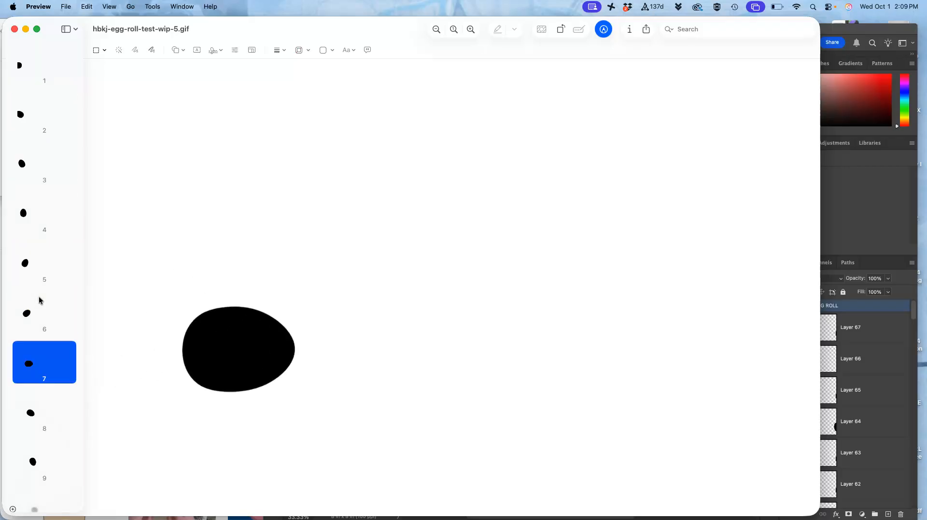
pyautogui.press('Down')
pyautogui.press('Down')
pyautogui.press('Down')
pyautogui.press('Down')
pyautogui.press('Down')
pyautogui.press('Down')
pyautogui.press('Down')
pyautogui.press('Down')
pyautogui.press('Down')
pyautogui.press('Down')
pyautogui.press('Down')
pyautogui.press('Down')
pyautogui.press('Down')
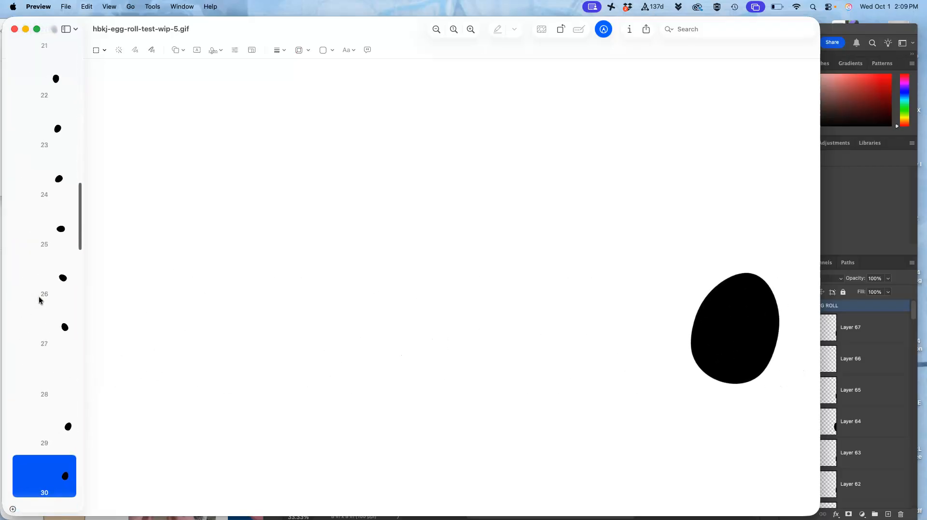
pyautogui.press('Up')
pyautogui.press('Up')
pyautogui.press('Up')
pyautogui.press('Up')
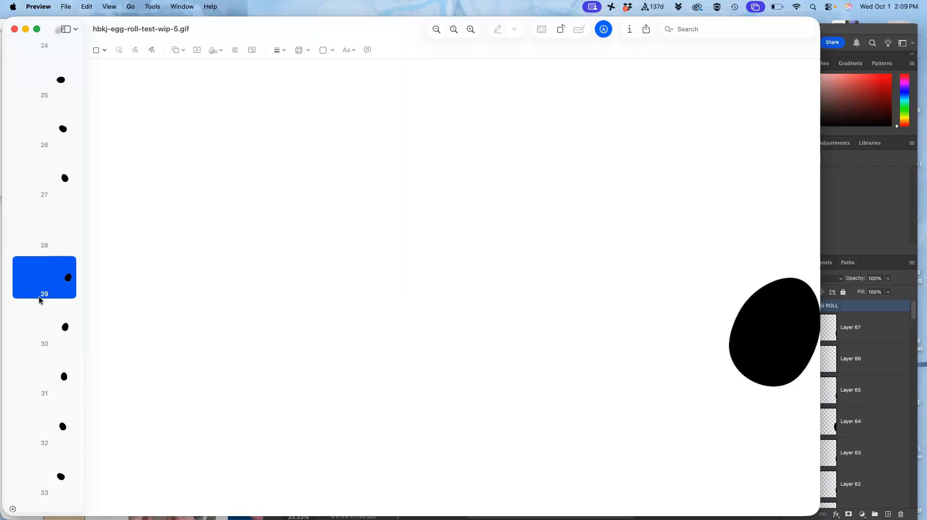
pyautogui.press('Down')
# - Switch back to Photoshop and make Layer 29 in the EGG ROLL group visible
pyautogui.click(846, 223)
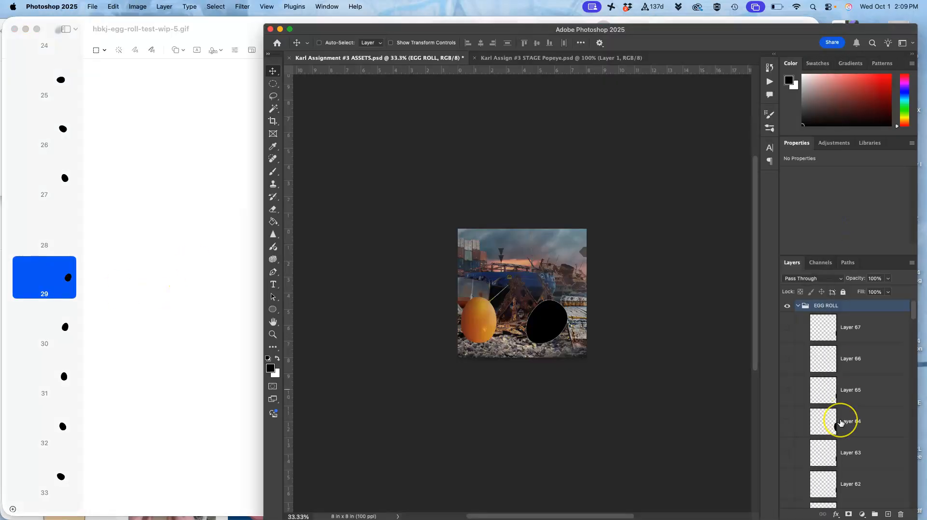
pyautogui.scroll(-10, 840, 423)
pyautogui.scroll(-5, 840, 422)
pyautogui.scroll(-5, 841, 422)
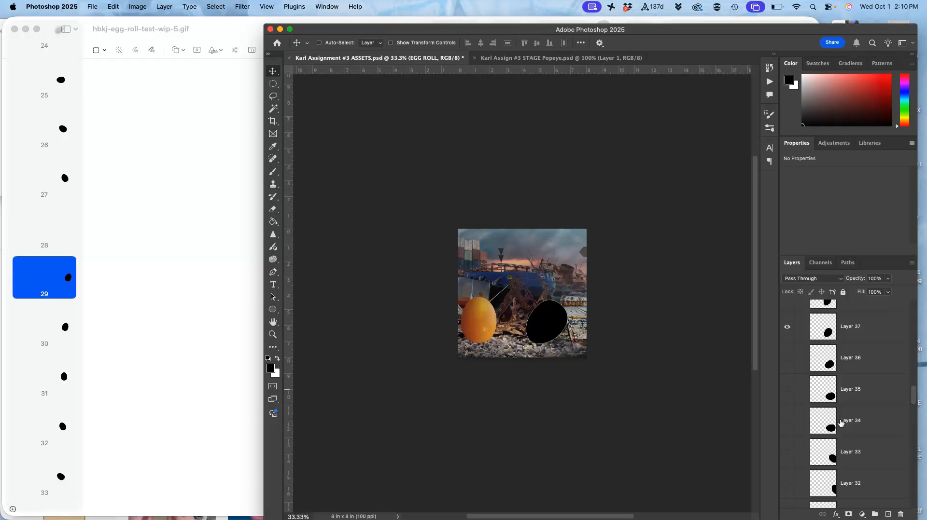
pyautogui.scroll(-3, 828, 417)
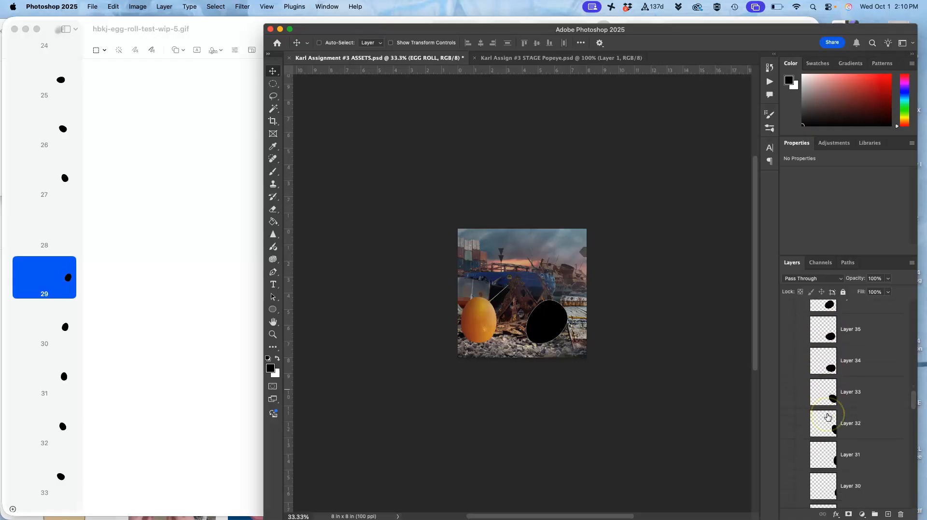
pyautogui.scroll(-1, 827, 417)
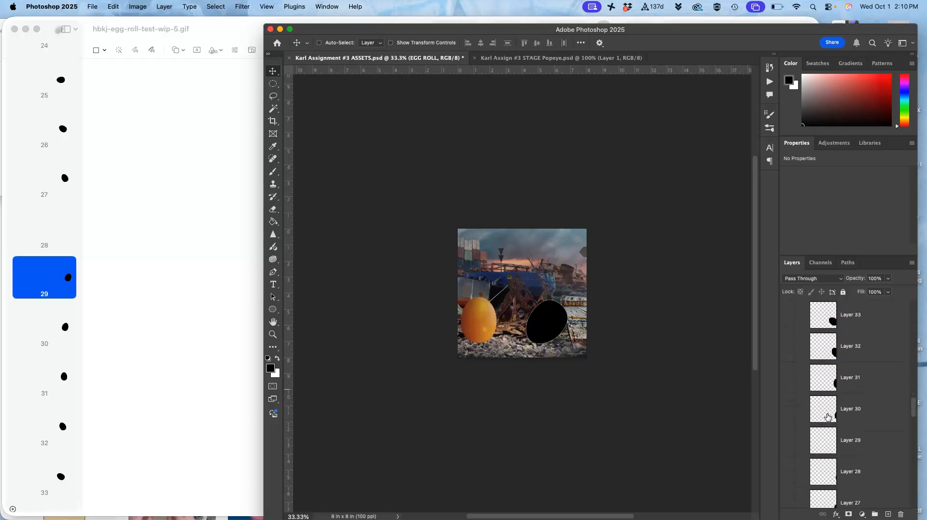
pyautogui.click(799, 442)
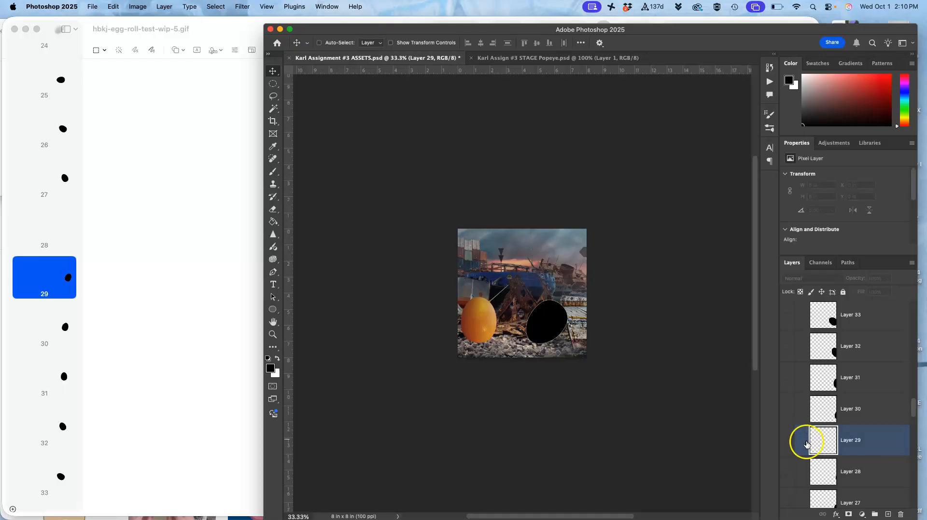
pyautogui.click(790, 441)
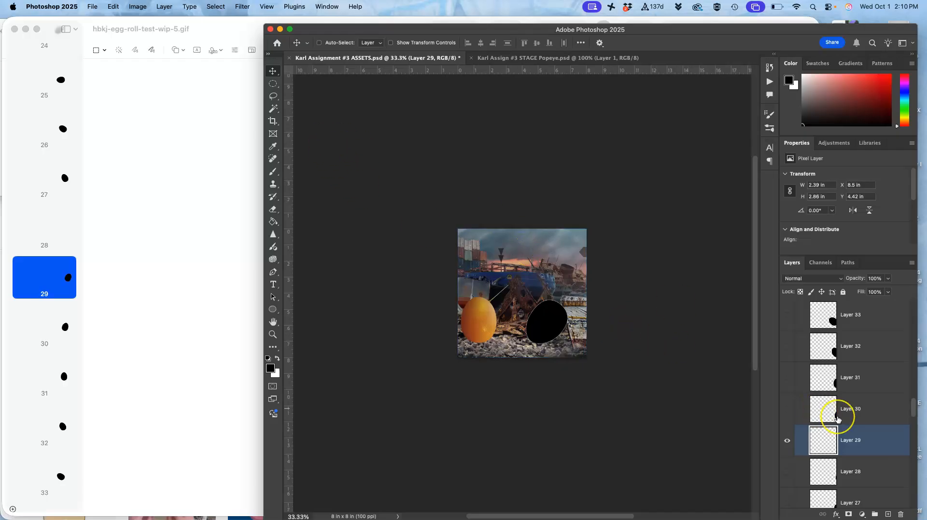
# - Move the whole EGG ROLL group sideways so its Layer 37 egg covers the orange egg
pyautogui.scroll(20, 837, 419)
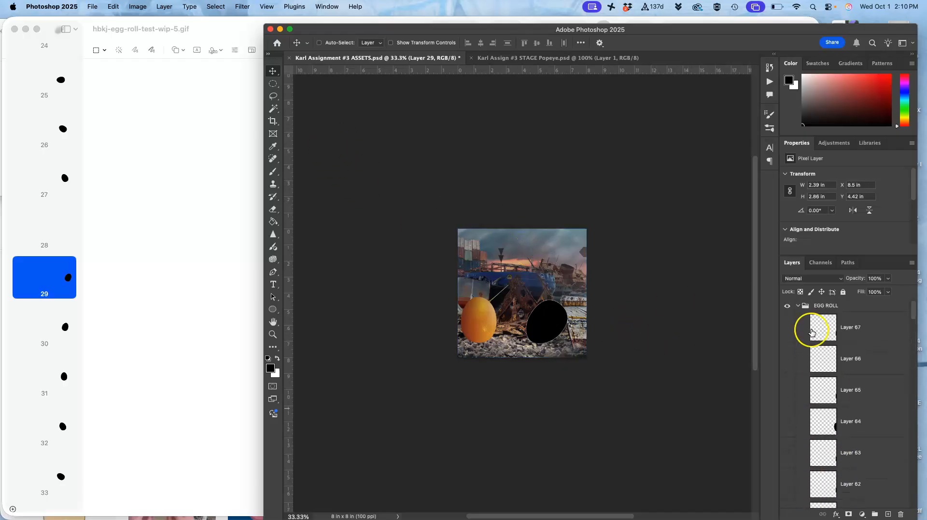
pyautogui.click(821, 307)
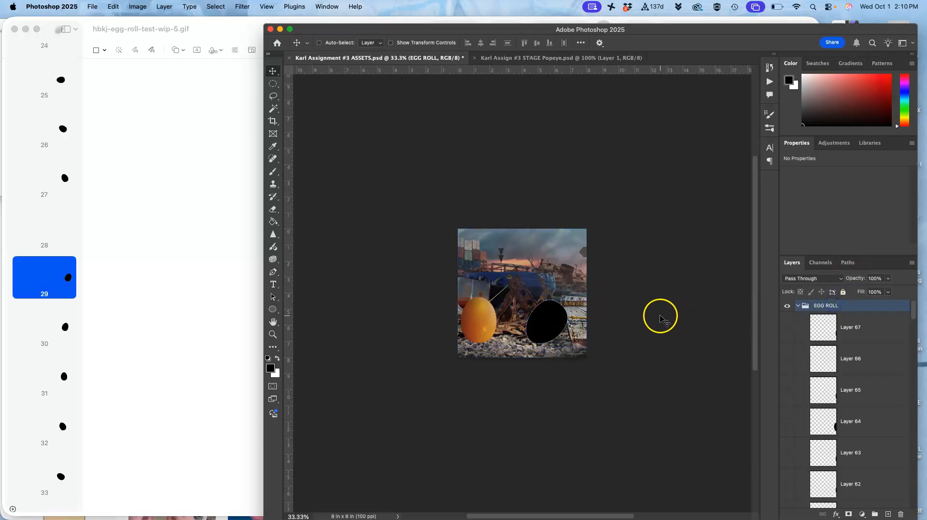
pyautogui.moveTo(547, 331); pyautogui.dragTo(478, 336)
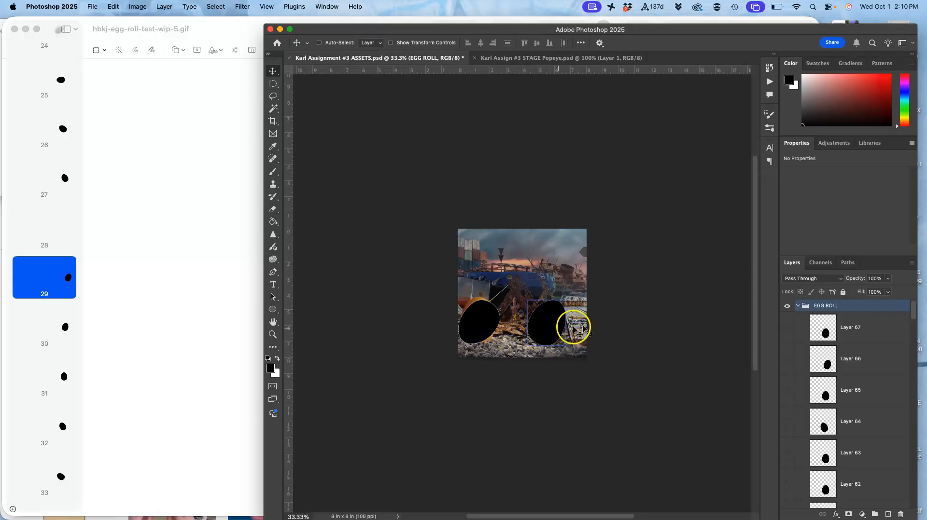
# - Apply the Green colour label to the EGG ROLL animation layers
pyautogui.scroll(-10, 840, 409)
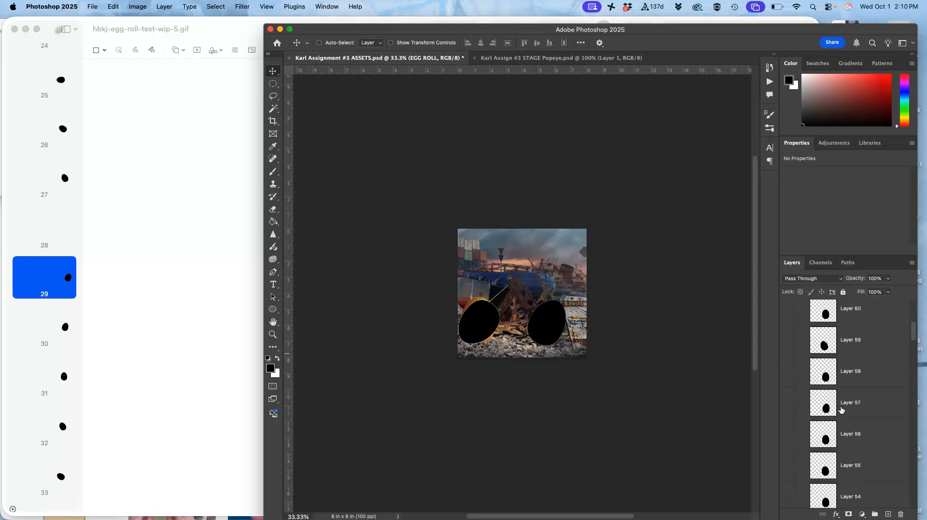
pyautogui.scroll(-3, 840, 409)
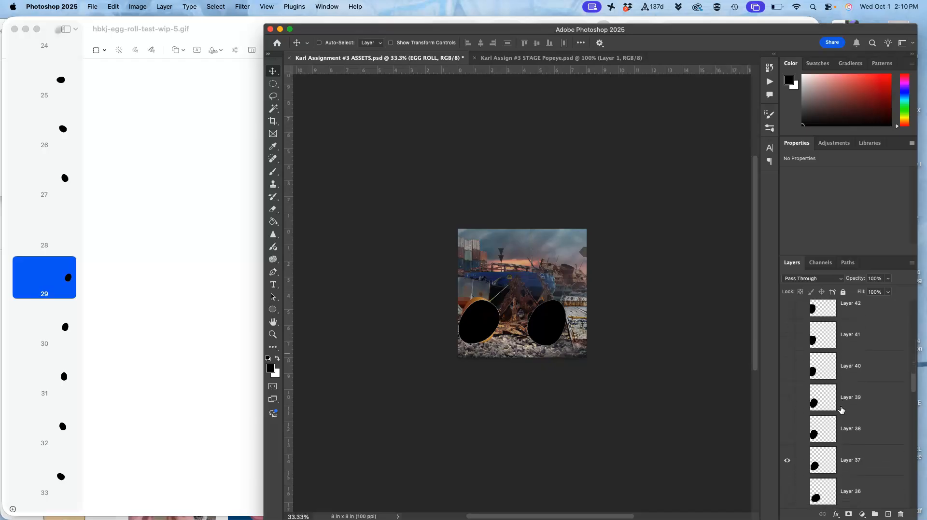
pyautogui.click(792, 454)
pyautogui.rightClick(792, 454)
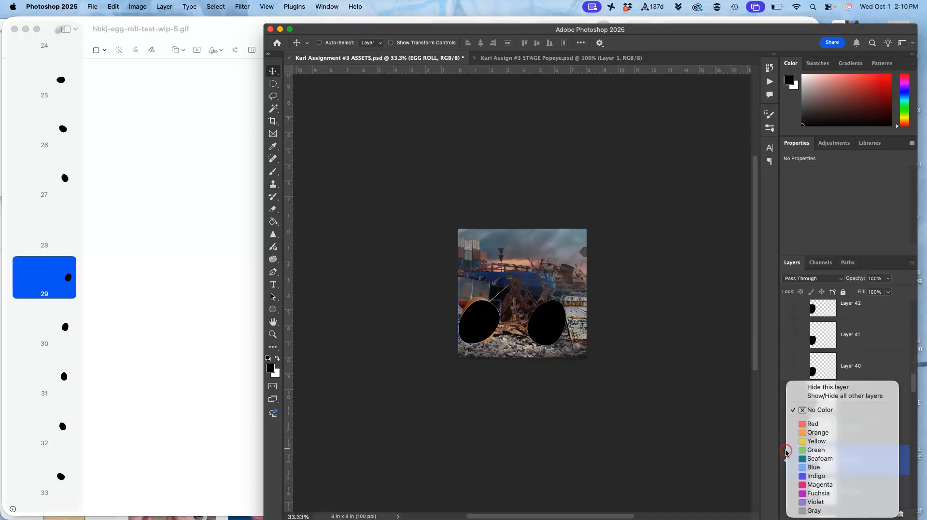
pyautogui.click(803, 453)
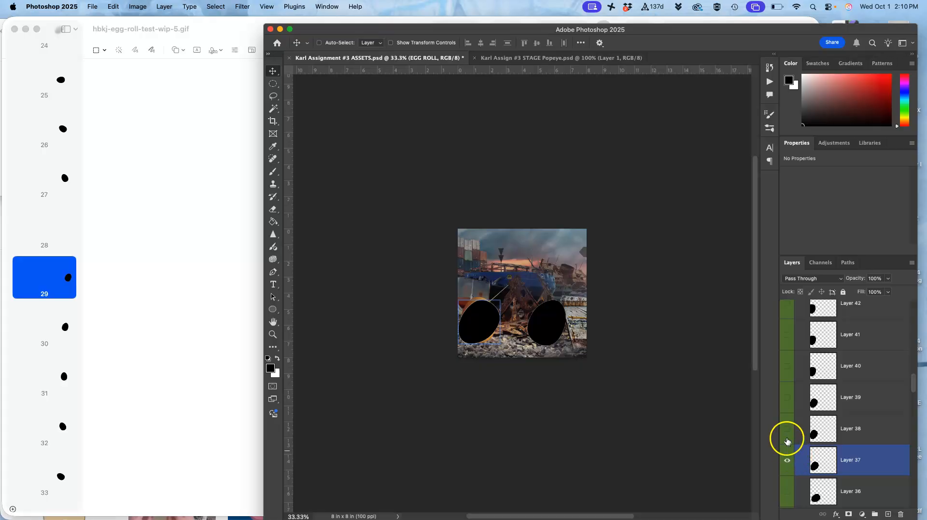
# - Check the egg position on Layer 38, hide Layers 37 and 38, and toggle Layer 29 to locate its egg
pyautogui.click(786, 433)
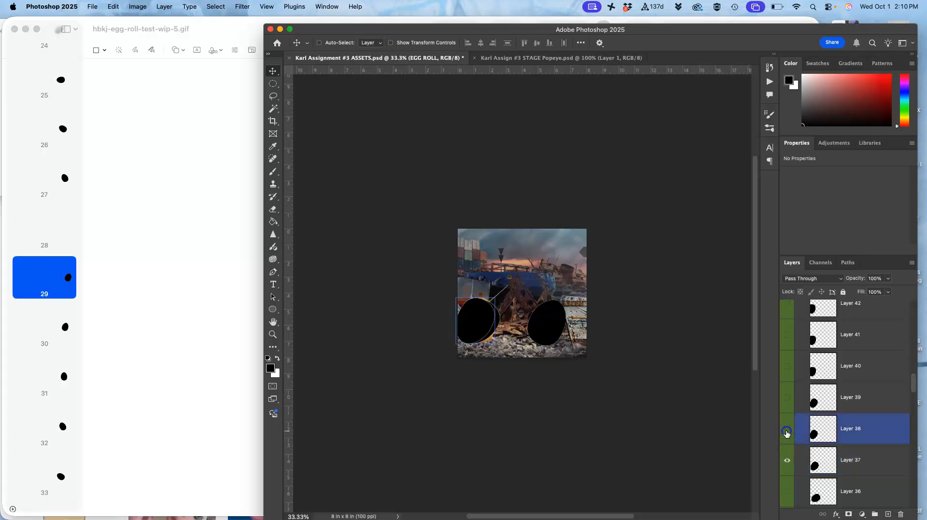
pyautogui.click(786, 459)
pyautogui.scroll(-1, 785, 461)
pyautogui.scroll(-8, 786, 462)
pyautogui.click(788, 416)
pyautogui.click(787, 416)
pyautogui.click(788, 416)
# - Show Layers 30 through 37 one at a time to trace the egg's roll back onto the orange egg
pyautogui.click(786, 384)
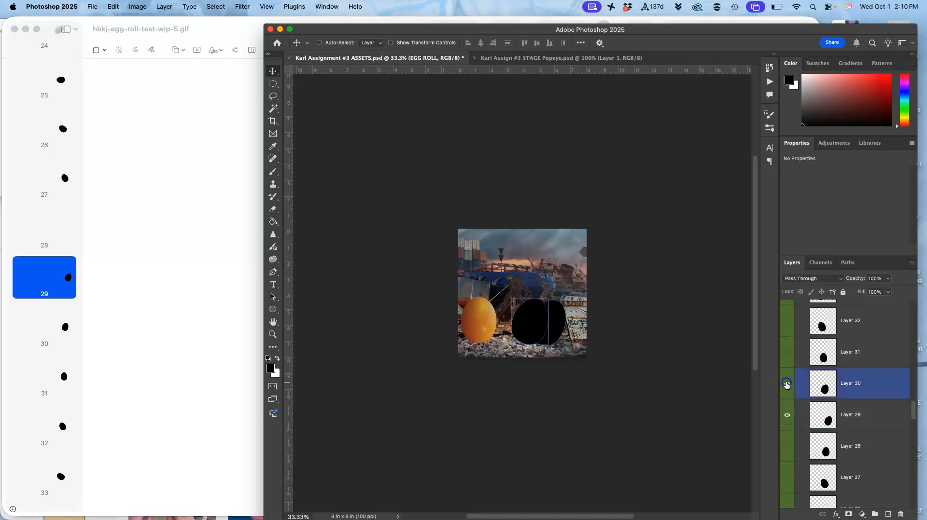
pyautogui.click(786, 354)
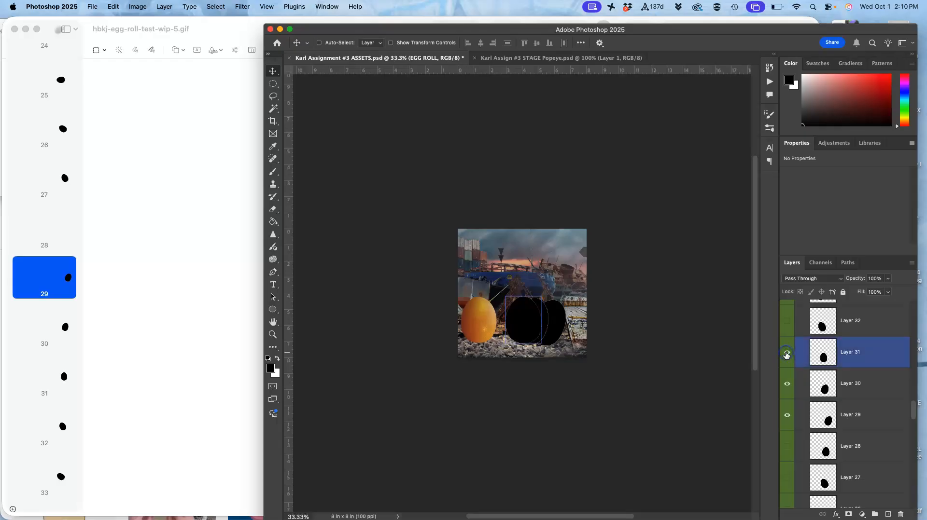
pyautogui.click(785, 327)
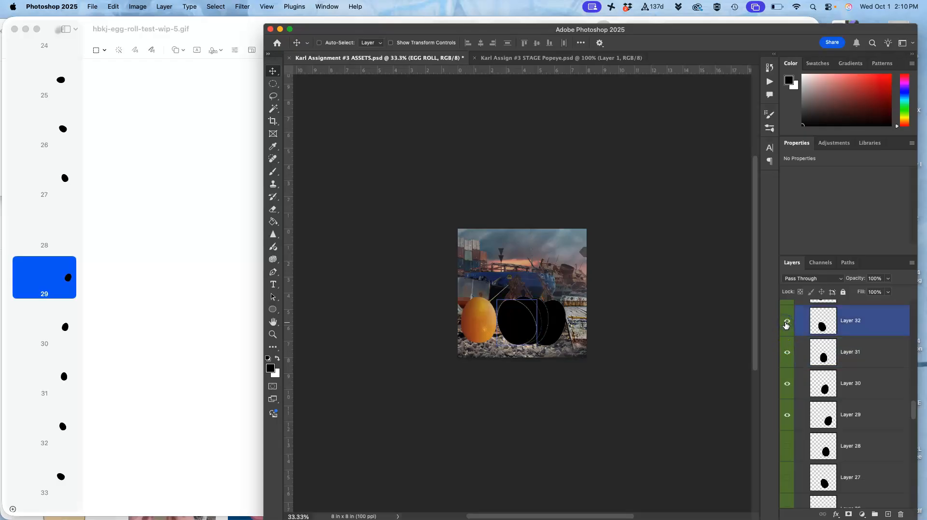
pyautogui.scroll(1, 786, 322)
pyautogui.click(787, 321)
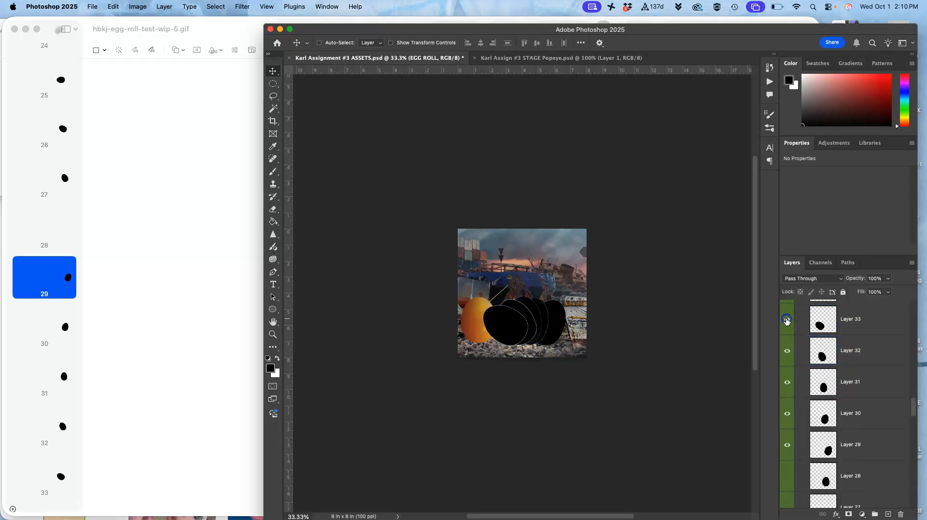
pyautogui.scroll(2, 787, 320)
pyautogui.click(786, 344)
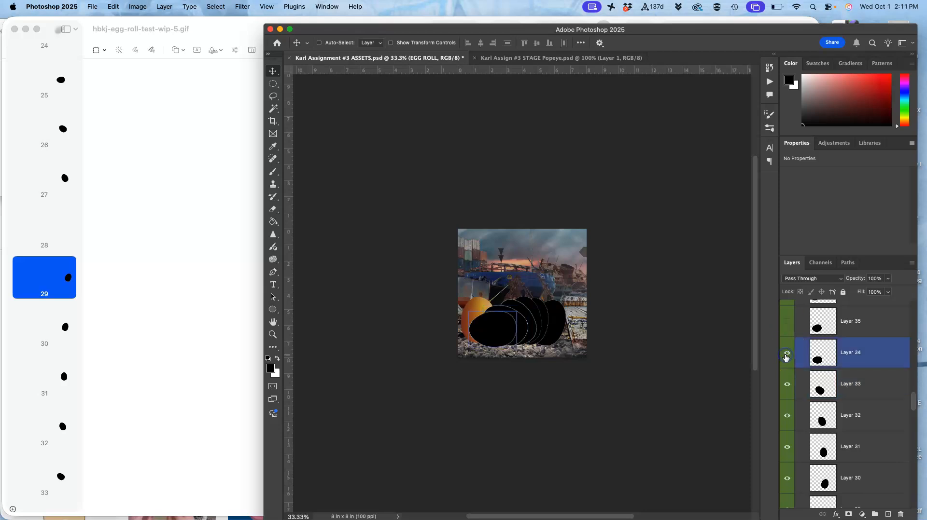
pyautogui.click(787, 320)
pyautogui.scroll(1, 786, 316)
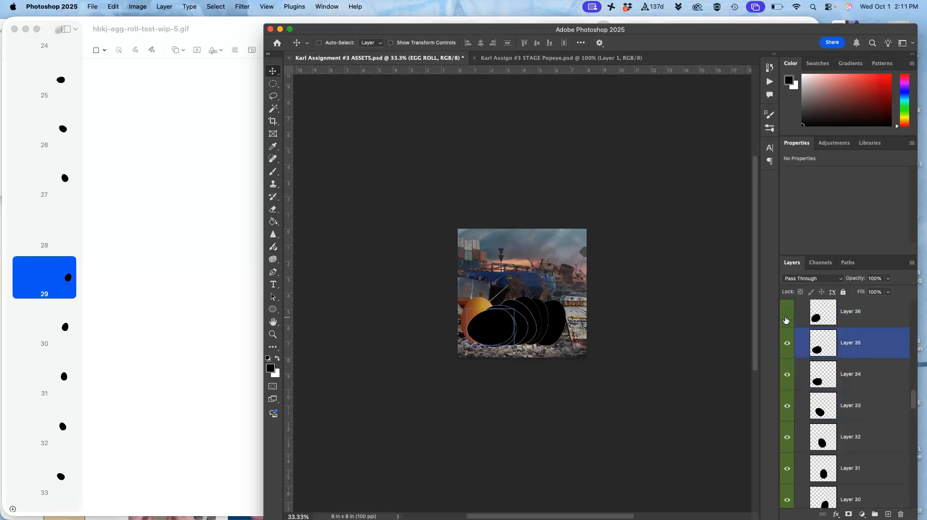
pyautogui.click(786, 319)
pyautogui.scroll(2, 786, 323)
pyautogui.click(787, 339)
# - Hide Layers 37 down to 29 one by one
pyautogui.click(787, 340)
pyautogui.click(786, 361)
pyautogui.click(786, 361)
pyautogui.click(786, 394)
pyautogui.click(787, 427)
pyautogui.click(787, 457)
pyautogui.scroll(-1, 786, 456)
pyautogui.scroll(-1, 786, 457)
pyautogui.click(786, 423)
pyautogui.click(787, 458)
pyautogui.scroll(-2, 787, 458)
pyautogui.click(786, 414)
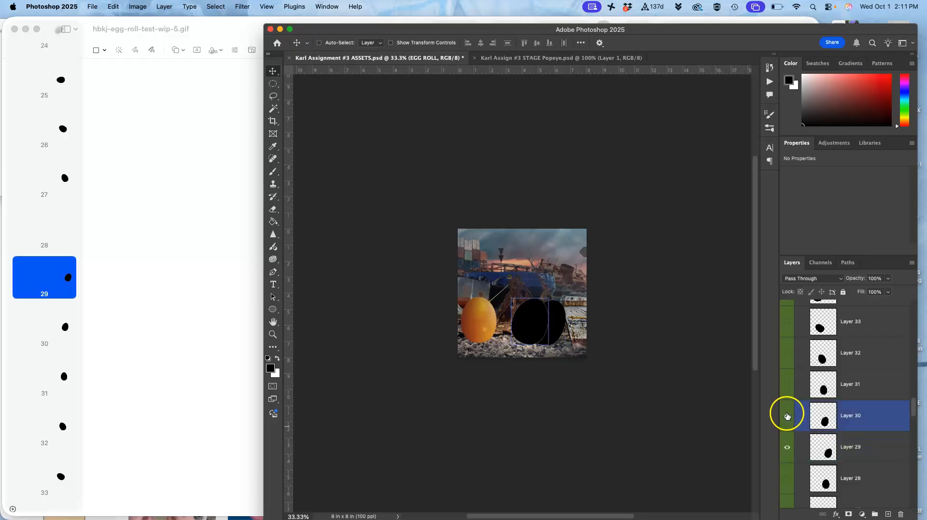
pyautogui.click(786, 449)
# - Look through the lower EGG ROLL frame layers down to Layer 1 and check the orange egg on Layer 14 copy
pyautogui.scroll(-5, 787, 449)
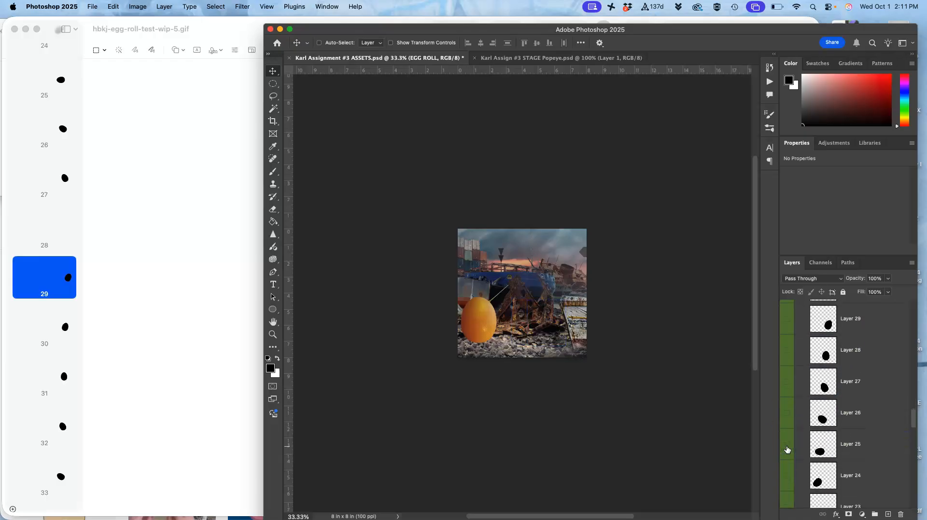
pyautogui.scroll(-8, 787, 449)
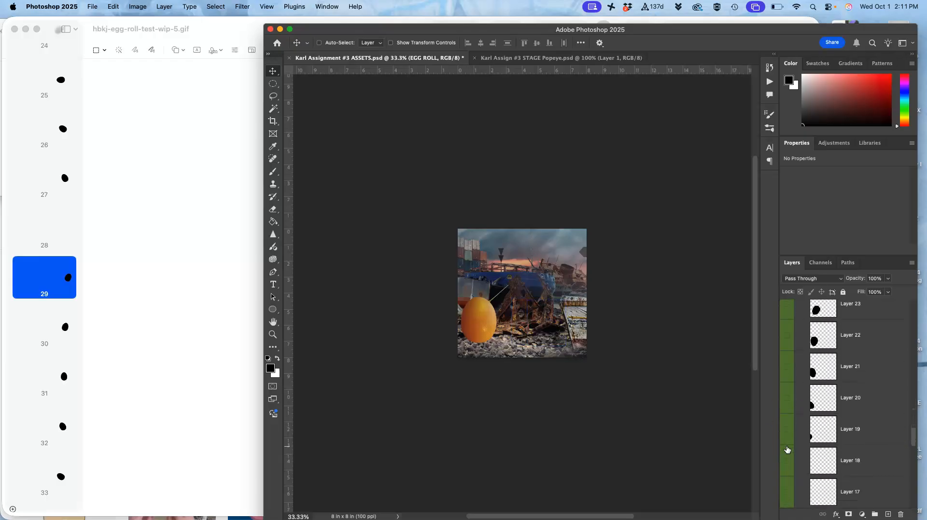
pyautogui.scroll(6, 787, 450)
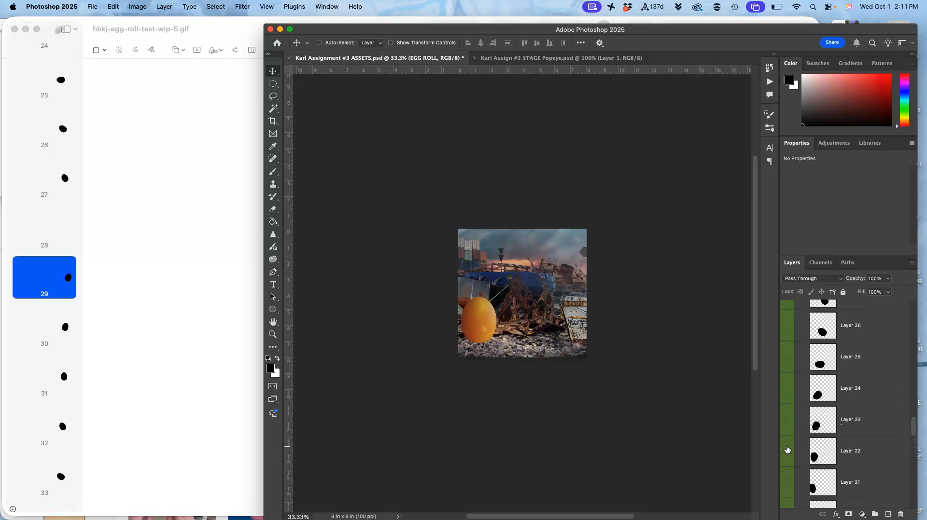
pyautogui.scroll(-20, 787, 450)
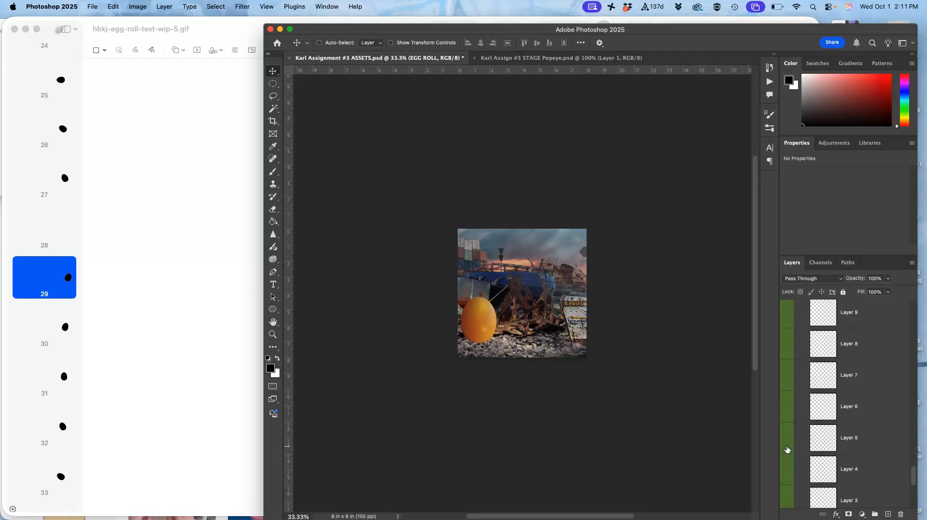
pyautogui.click(786, 449)
pyautogui.scroll(1, 787, 449)
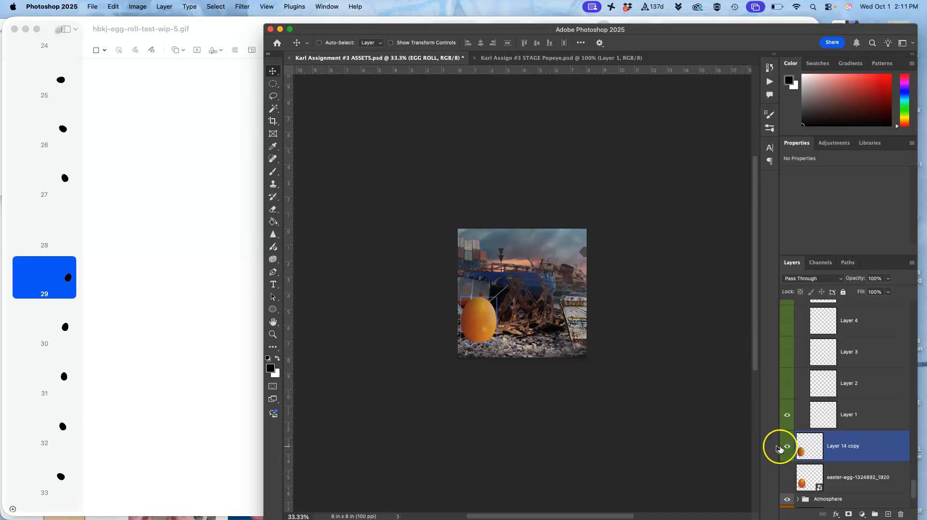
pyautogui.click(779, 449)
# - Switch to the GIF in Preview and step through its frames from 30 to 67 to examine the rest of the roll
pyautogui.scroll(-7, 63, 332)
pyautogui.scroll(-4, 63, 332)
pyautogui.scroll(12, 62, 332)
pyautogui.click(54, 373)
pyautogui.press('Down')
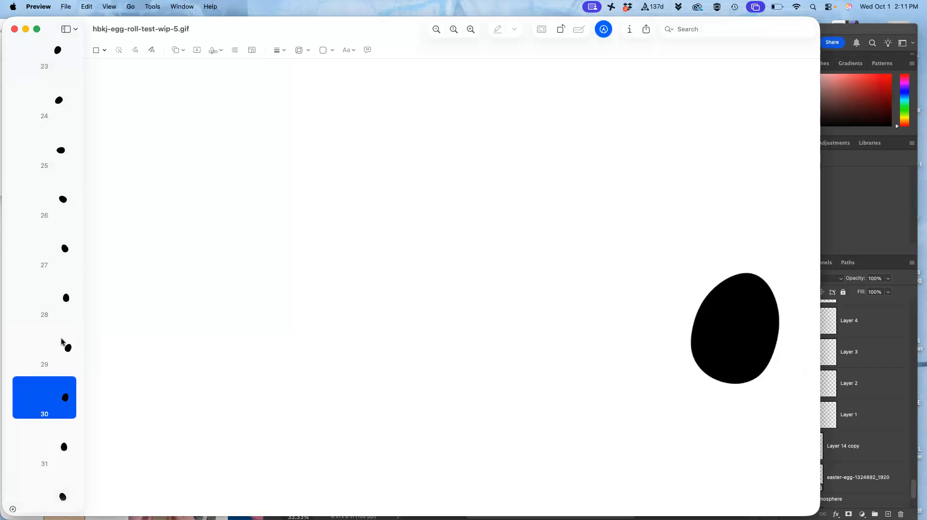
pyautogui.press('Down')
pyautogui.press('Down')
pyautogui.press('Down')
pyautogui.press('Down')
pyautogui.press('Down')
pyautogui.press('Down')
pyautogui.press('Down')
pyautogui.press('Down')
pyautogui.press('Down')
pyautogui.press('Down')
pyautogui.press('Down')
pyautogui.press('Down')
pyautogui.press('Down')
pyautogui.press('Down')
pyautogui.press('Down')
pyautogui.press('Down')
pyautogui.press('Down')
pyautogui.press('Down')
pyautogui.press('Down')
pyautogui.press('Down')
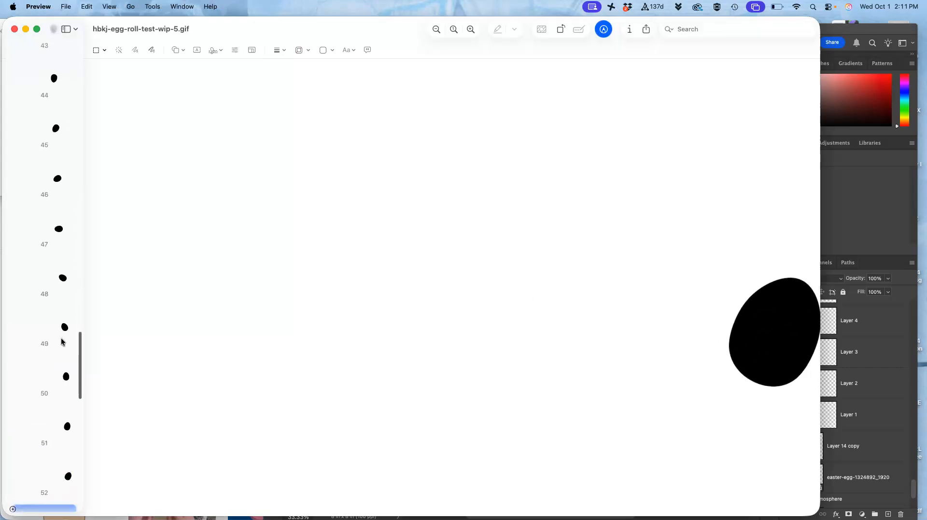
pyautogui.press('Down')
pyautogui.press('Down')
pyautogui.press('Down')
pyautogui.press('Down')
pyautogui.press('Down')
pyautogui.press('Down')
pyautogui.press('Down')
pyautogui.press('Down')
pyautogui.press('Down')
pyautogui.press('Down')
pyautogui.press('Down')
pyautogui.press('Down')
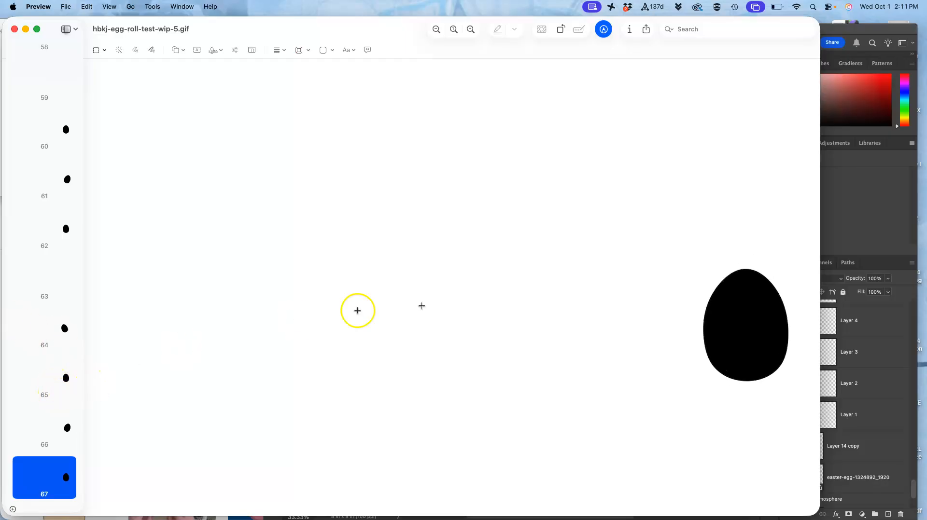
# - Switch back to Photoshop and briefly show Layers 67, 66 and 65 to check the egg's final positions, hiding them again
pyautogui.click(856, 240)
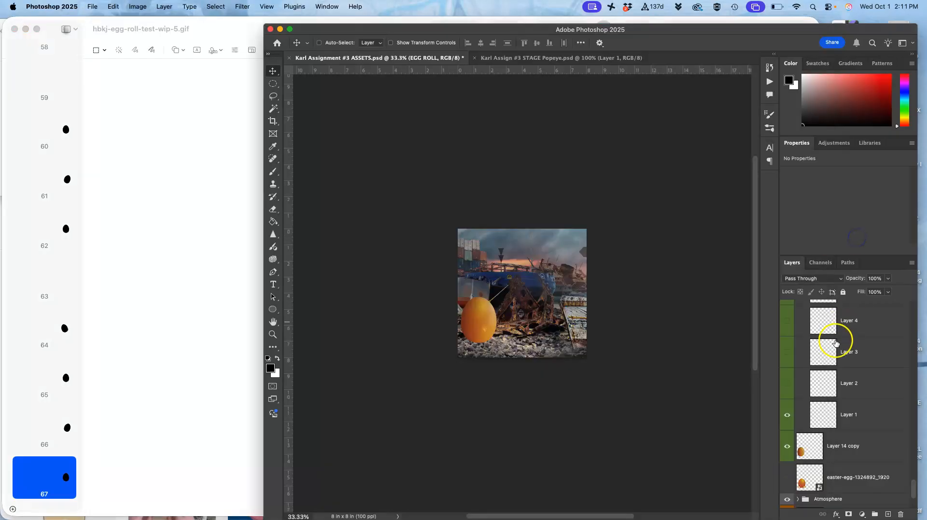
pyautogui.scroll(20, 835, 343)
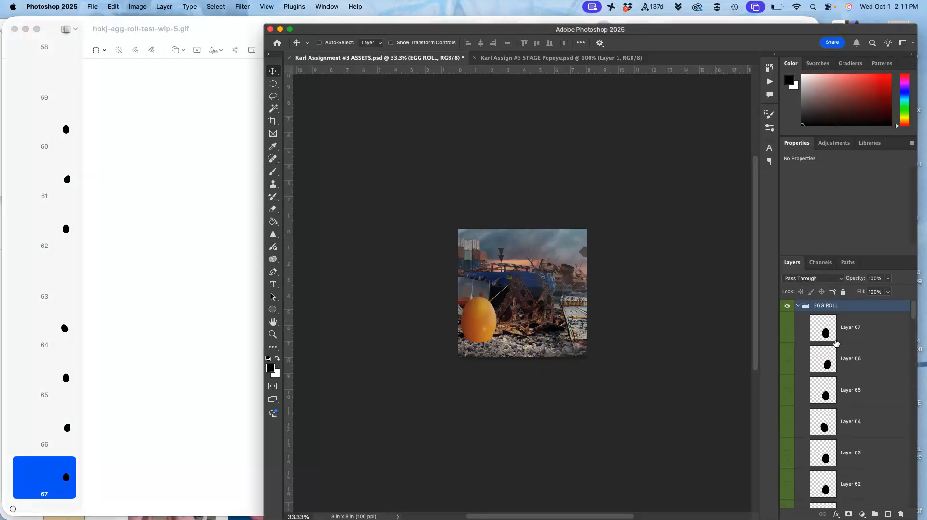
pyautogui.click(786, 327)
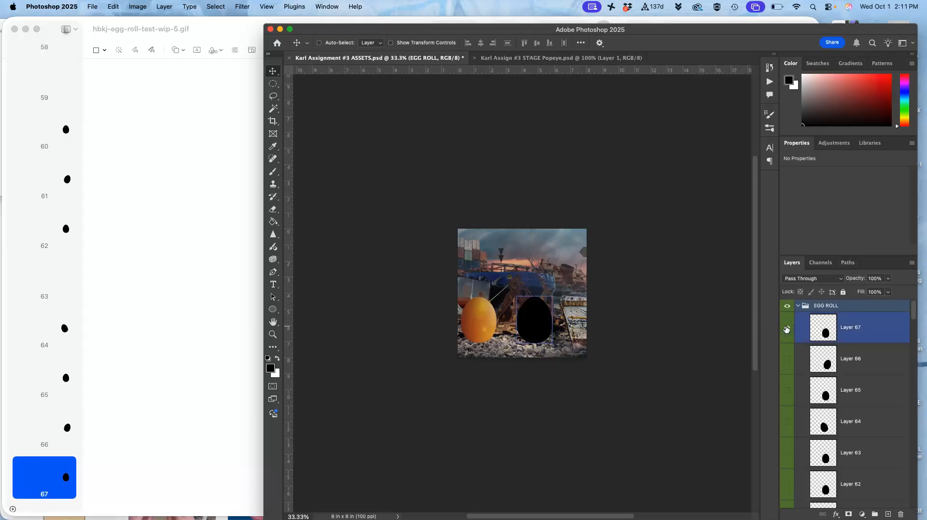
pyautogui.click(787, 358)
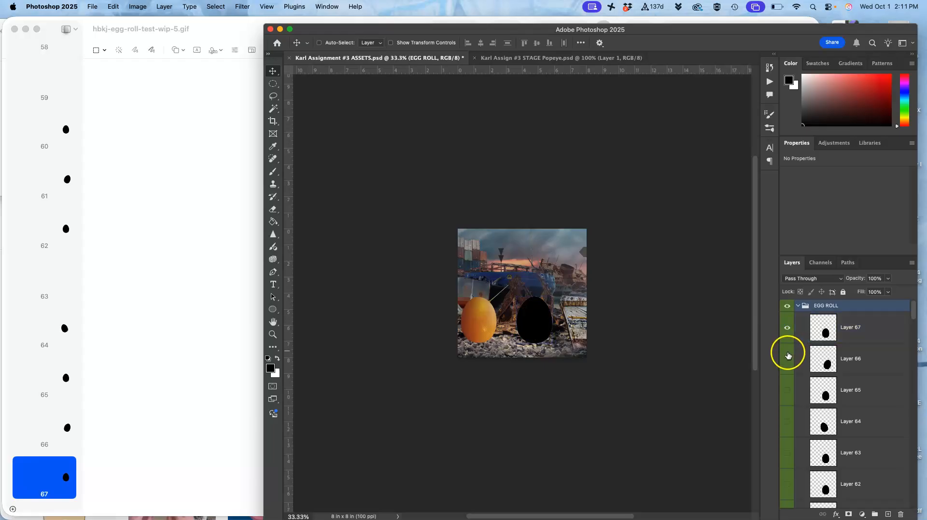
pyautogui.click(786, 389)
pyautogui.click(786, 390)
pyautogui.click(786, 358)
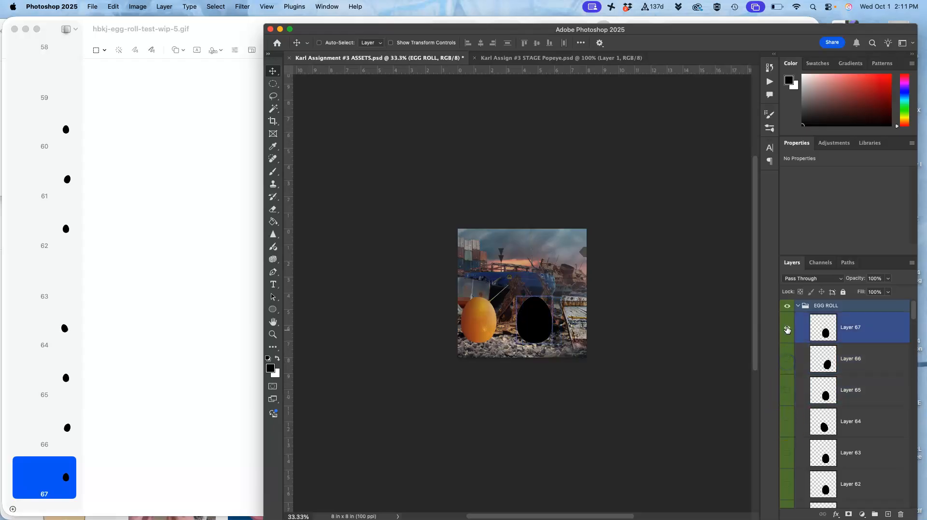
pyautogui.click(787, 328)
# - Make Layers 29 down to 20 visible one by one to lay out the egg's roll in from off-canvas
pyautogui.scroll(-15, 822, 410)
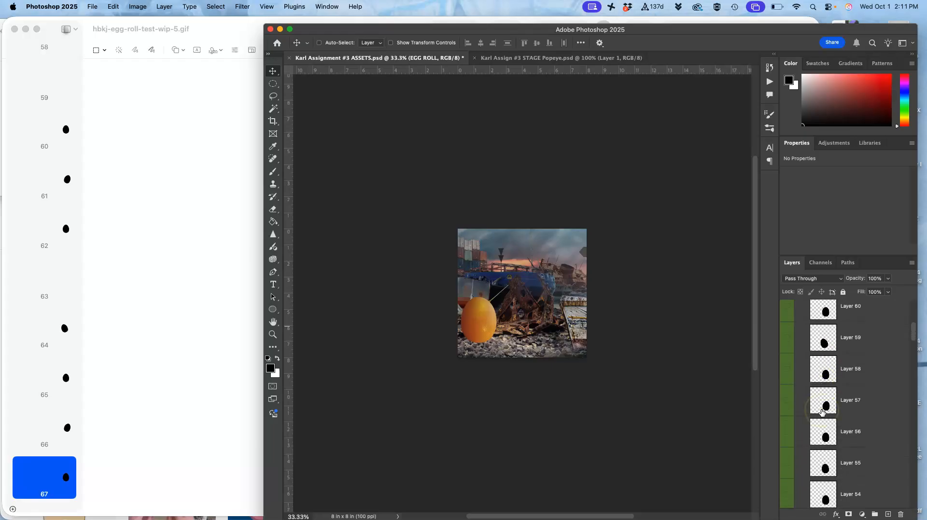
pyautogui.scroll(-7, 822, 413)
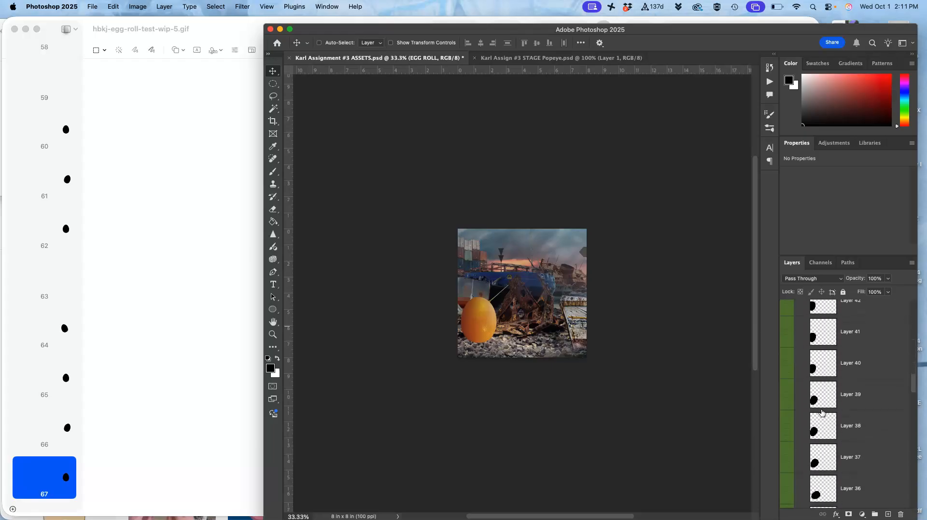
pyautogui.scroll(-4, 822, 413)
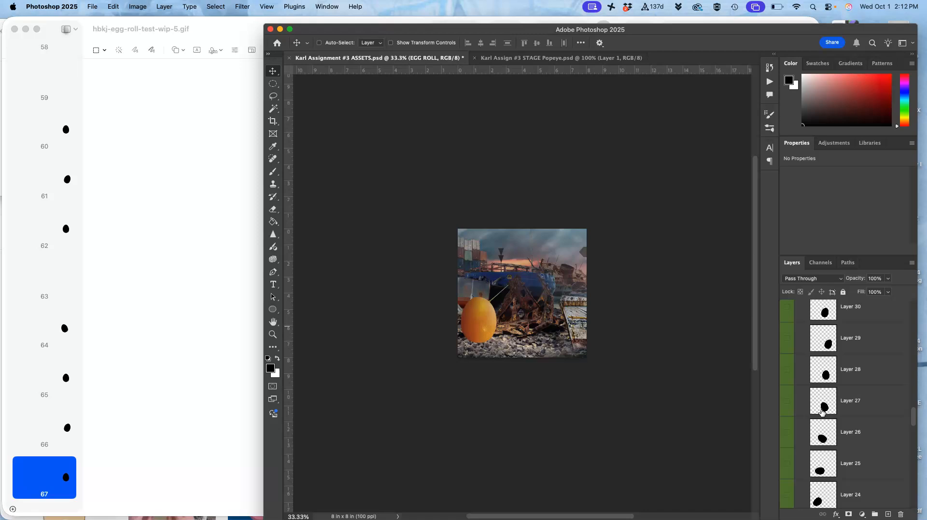
pyautogui.click(787, 401)
pyautogui.click(787, 401)
pyautogui.click(786, 340)
pyautogui.click(787, 369)
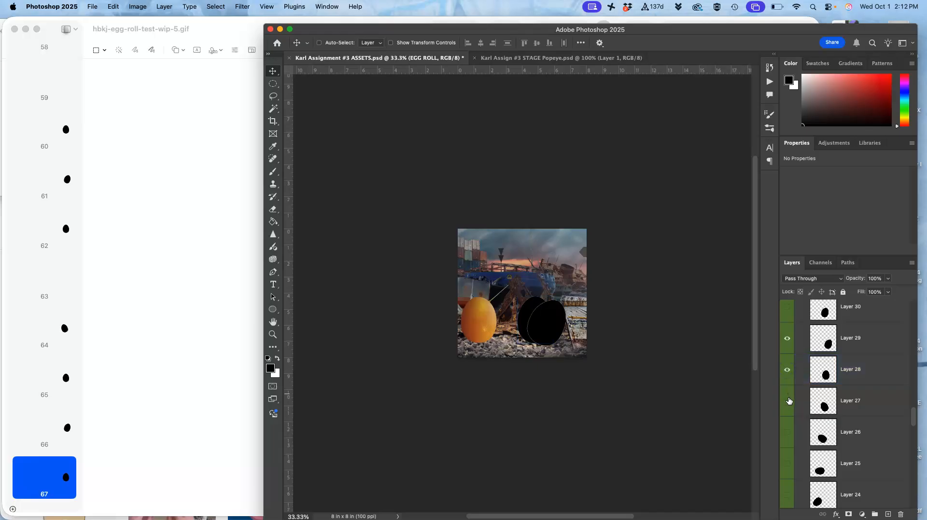
pyautogui.click(787, 401)
pyautogui.click(788, 429)
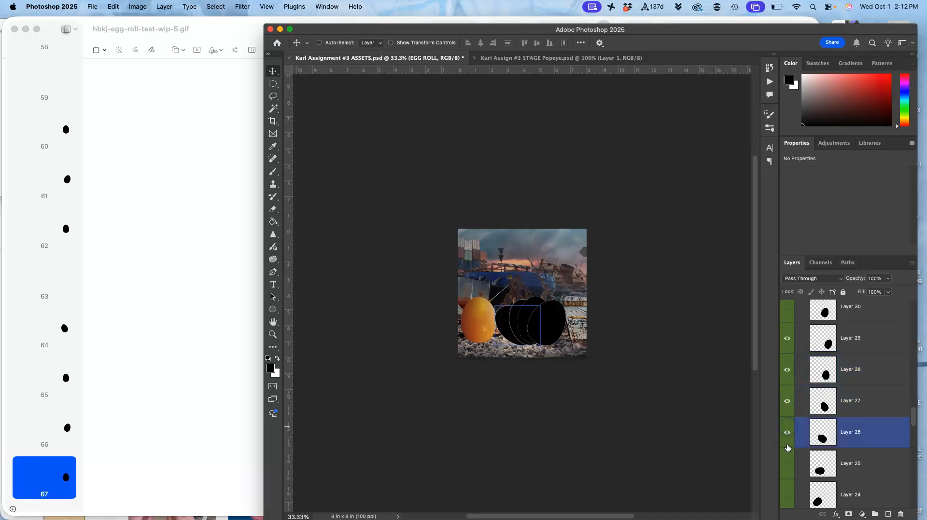
pyautogui.click(787, 464)
pyautogui.scroll(-1, 785, 467)
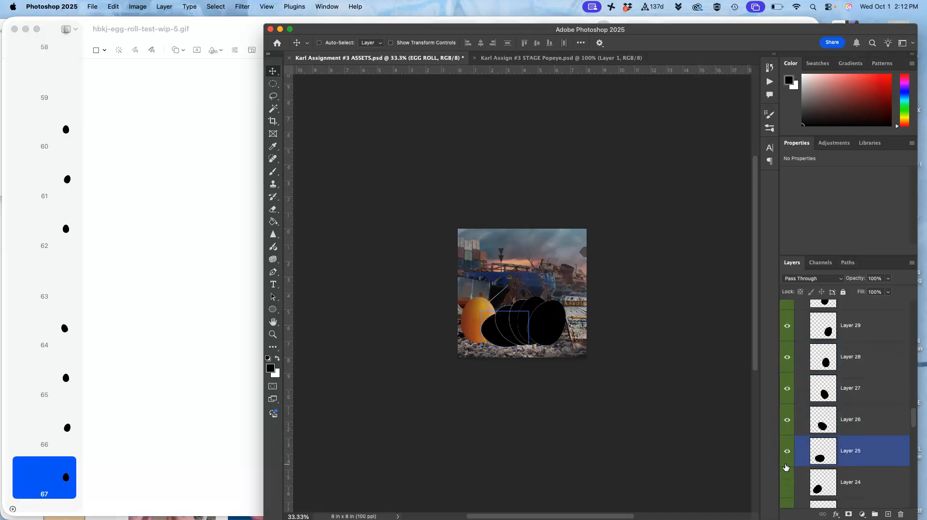
pyautogui.click(786, 477)
pyautogui.scroll(-1, 786, 483)
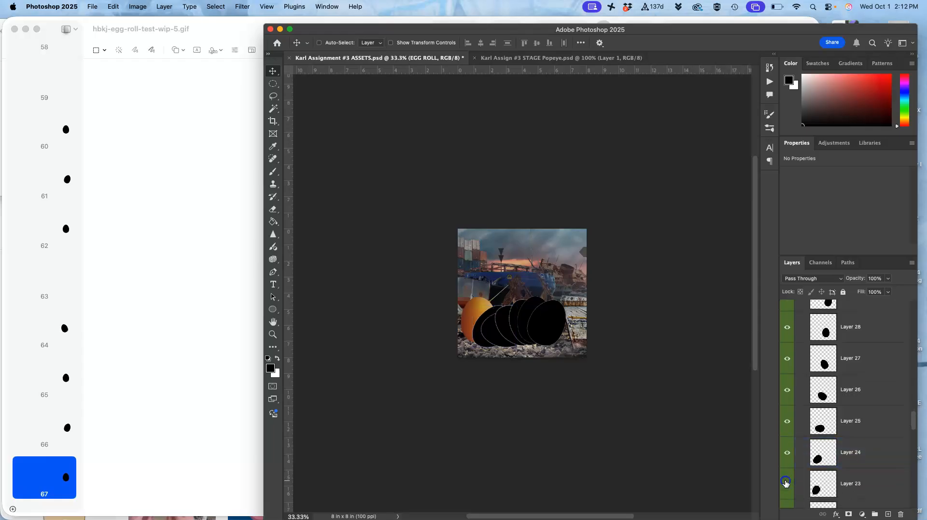
pyautogui.click(785, 483)
pyautogui.scroll(-1, 786, 483)
pyautogui.click(786, 479)
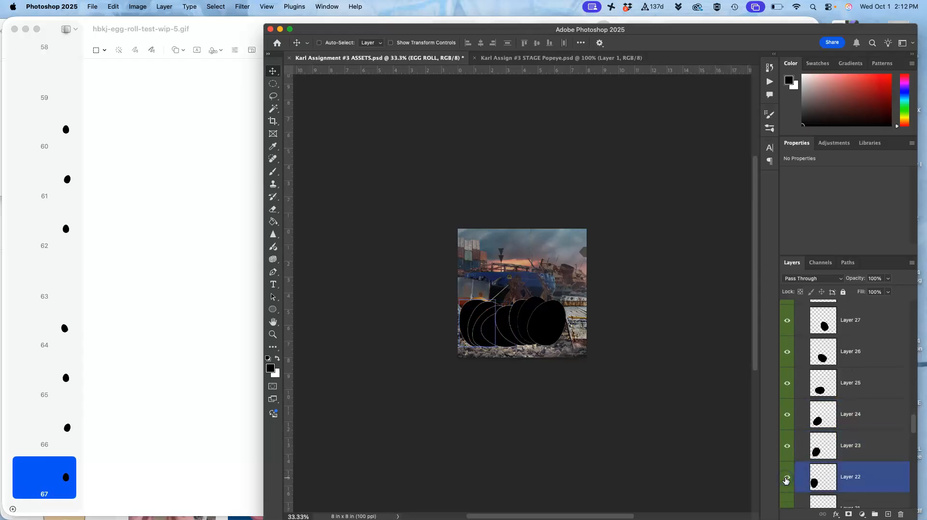
pyautogui.scroll(-1, 786, 480)
pyautogui.click(786, 482)
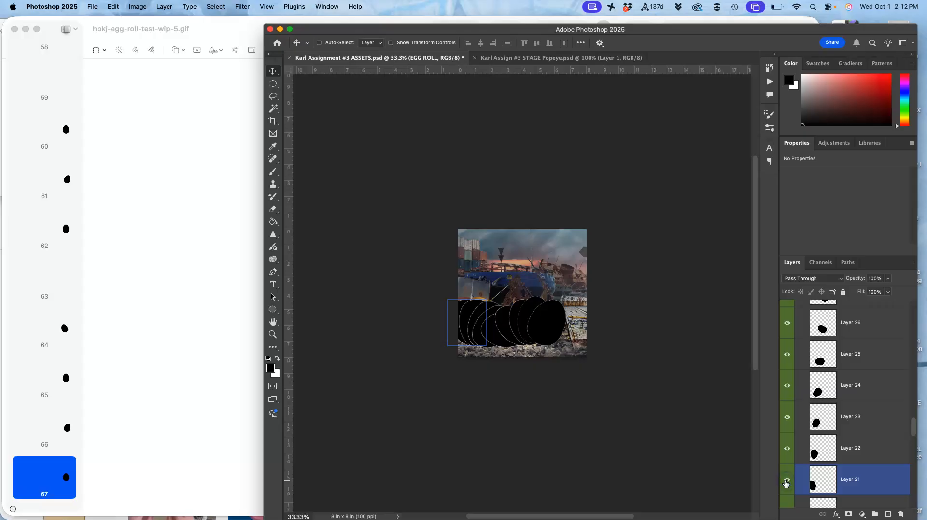
pyautogui.scroll(-1, 786, 484)
pyautogui.click(785, 491)
pyautogui.click(786, 492)
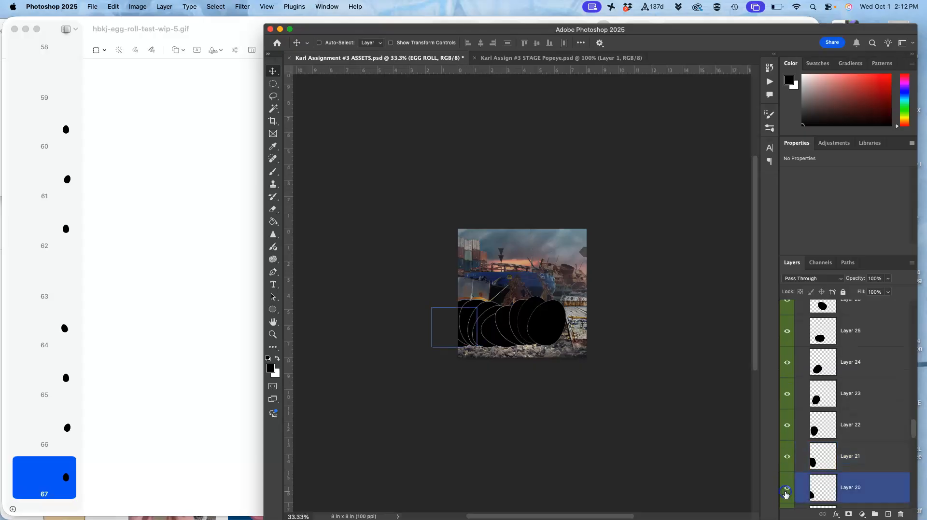
# - Make Layer 19 visible in the EGG ROLL group to add one more egg position beyond the canvas edge
pyautogui.scroll(-2, 786, 492)
pyautogui.click(785, 473)
pyautogui.scroll(-1, 785, 474)
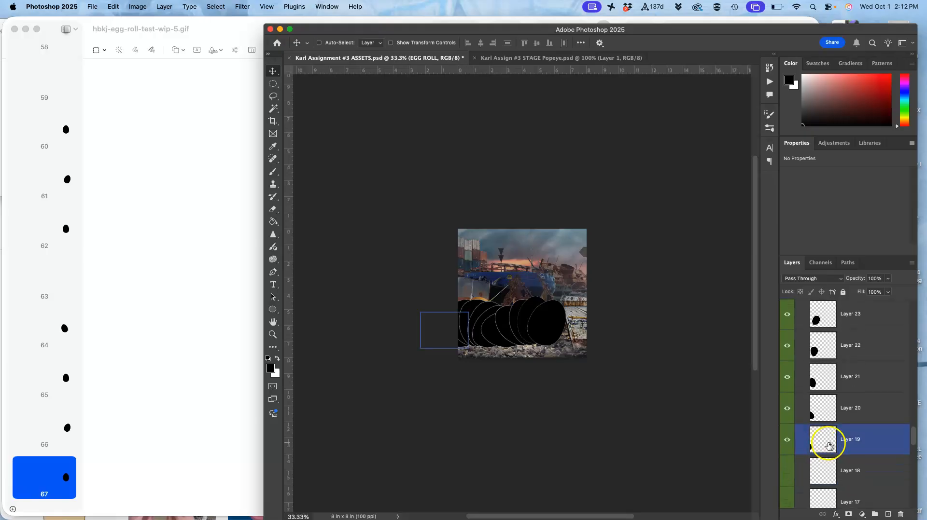
# - Select the unneeded frame layers from Layer 18 down to Layer 1 and delete them from the EGG ROLL group
pyautogui.click(848, 469)
pyautogui.scroll(-20, 848, 470)
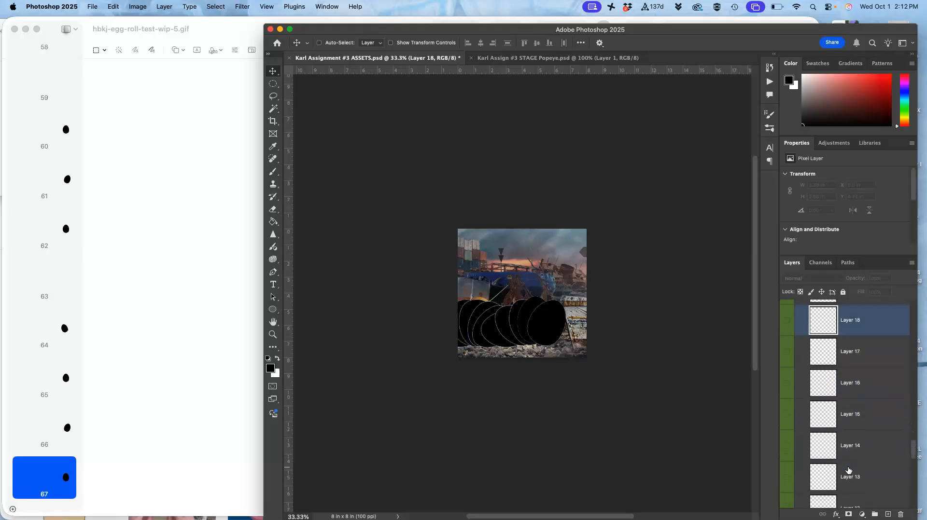
pyautogui.scroll(2, 848, 471)
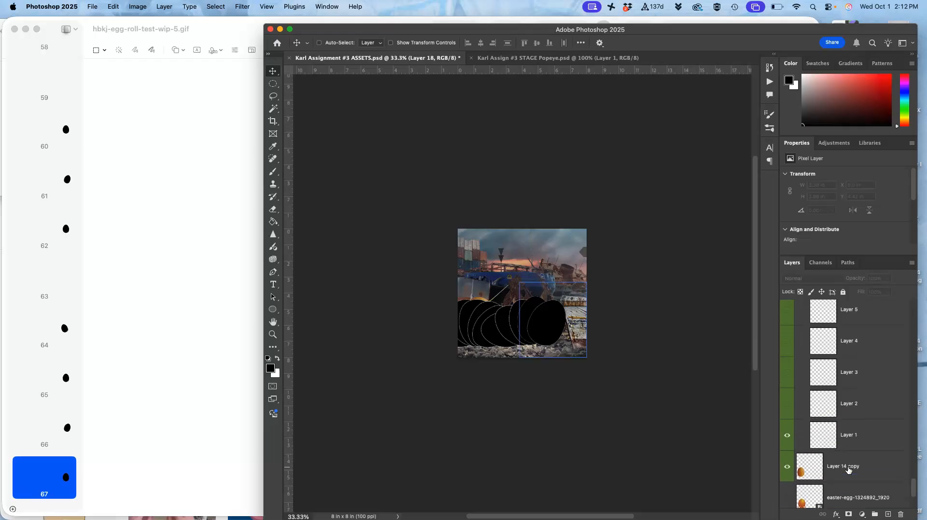
pyautogui.click(852, 437)
pyautogui.keyDown('shift'); pyautogui.click(852, 437); pyautogui.keyUp('shift')
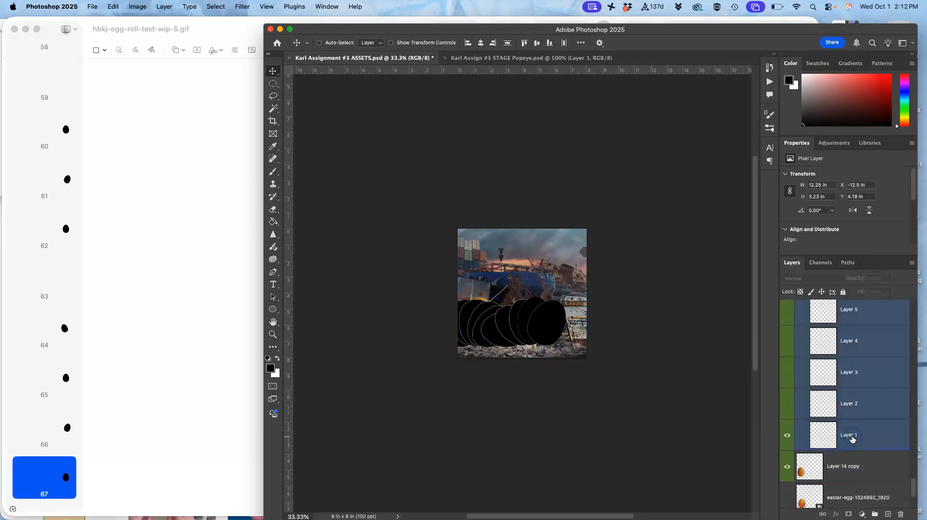
pyautogui.press('super+e')
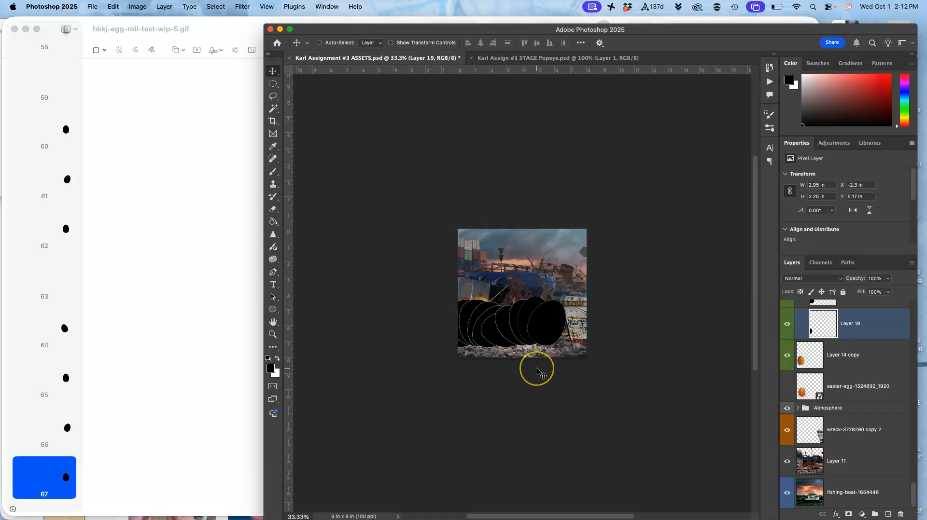
# - Select the EGG ROLL group and collapse it in the layer stack
pyautogui.press('super+equal')
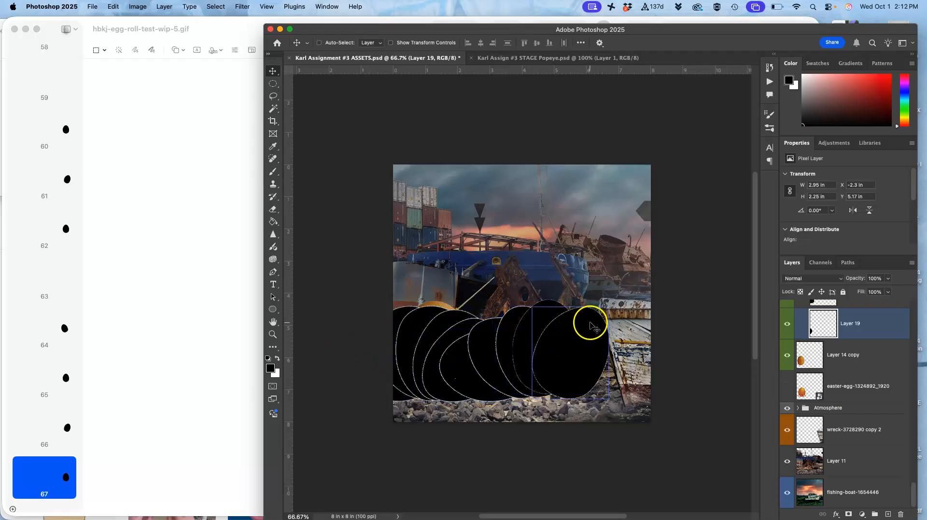
pyautogui.scroll(1, 823, 324)
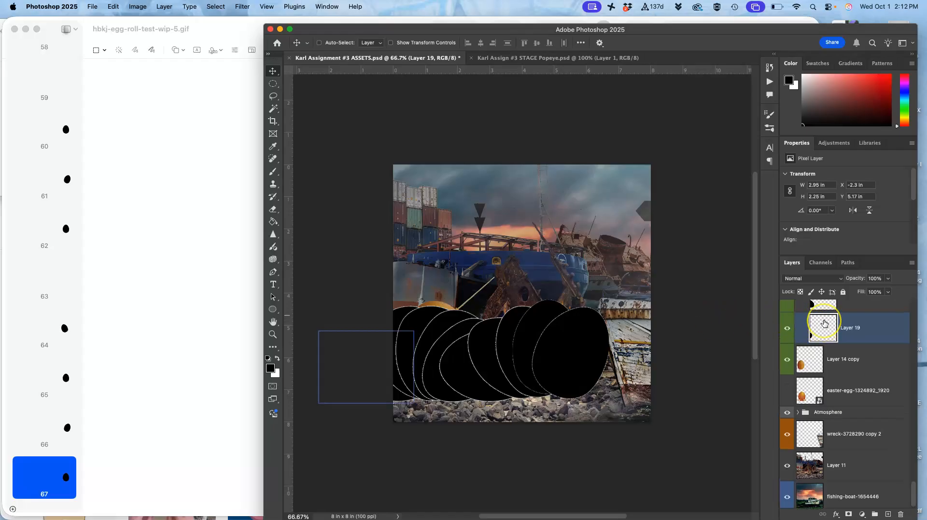
pyautogui.scroll(10, 824, 323)
pyautogui.scroll(5, 824, 324)
pyautogui.scroll(11, 823, 323)
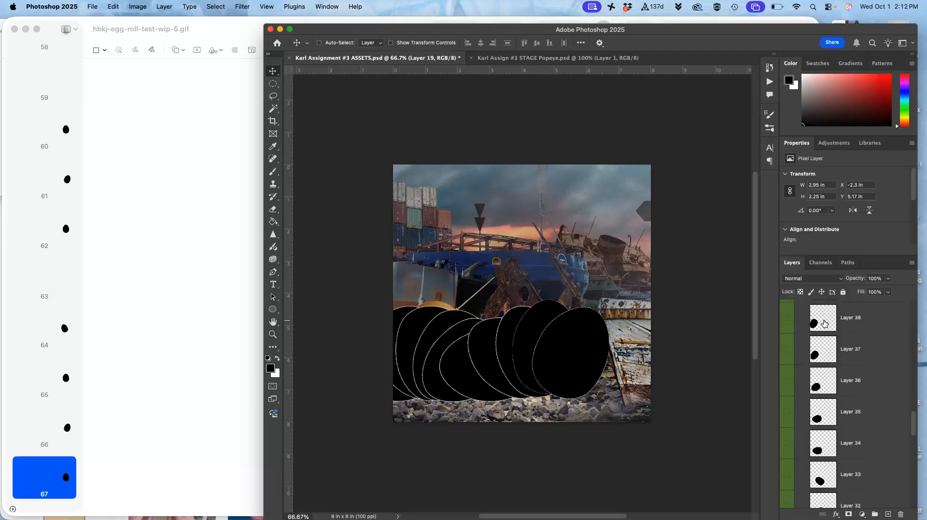
pyautogui.scroll(20, 824, 324)
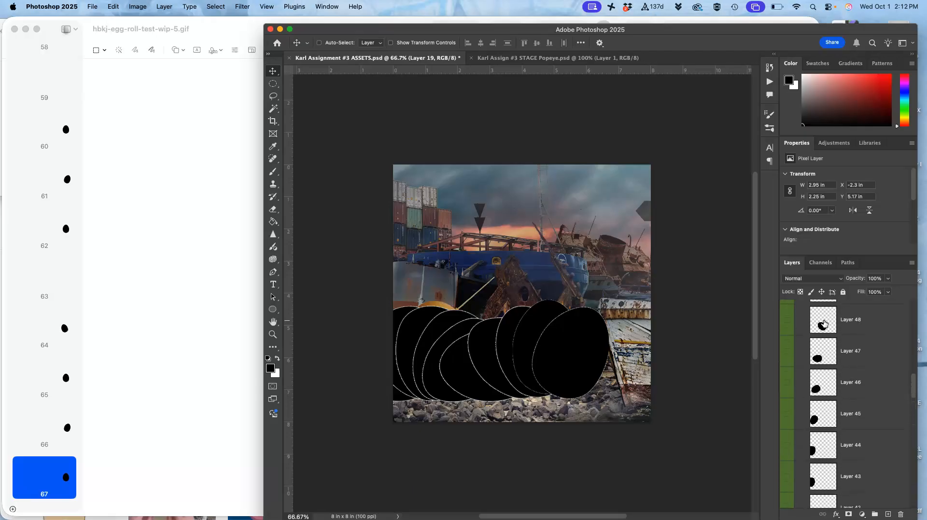
pyautogui.click(798, 310)
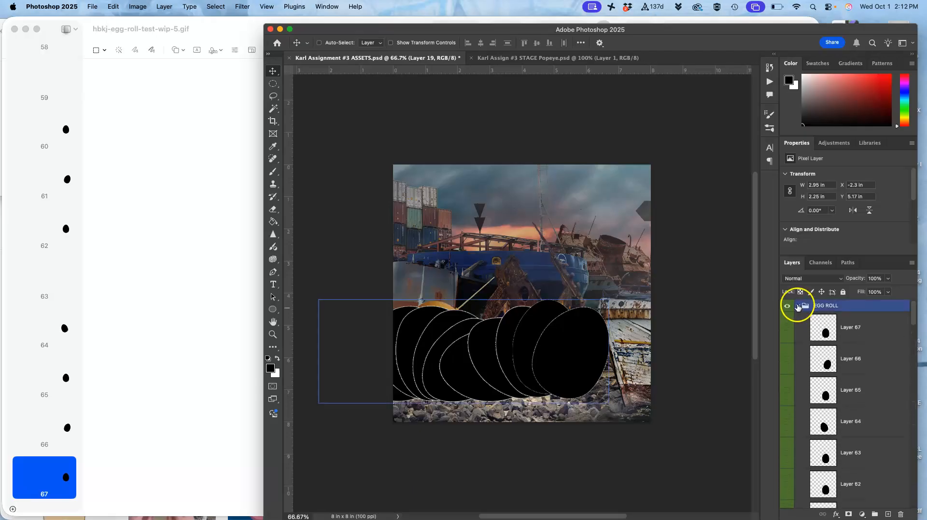
pyautogui.click(797, 307)
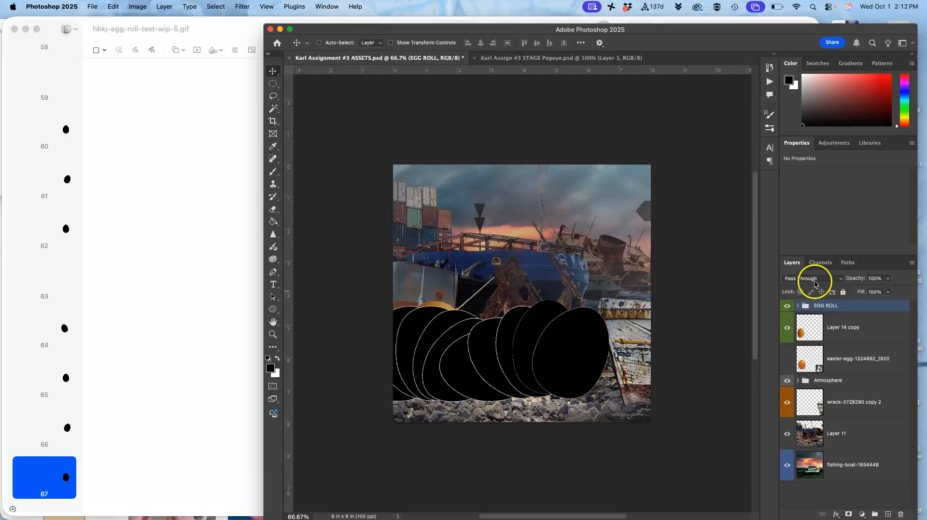
# - Set the EGG ROLL group's blend mode to Linear Dodge (Add) and toggle the group's visibility to check its egg outlines
pyautogui.click(814, 279)
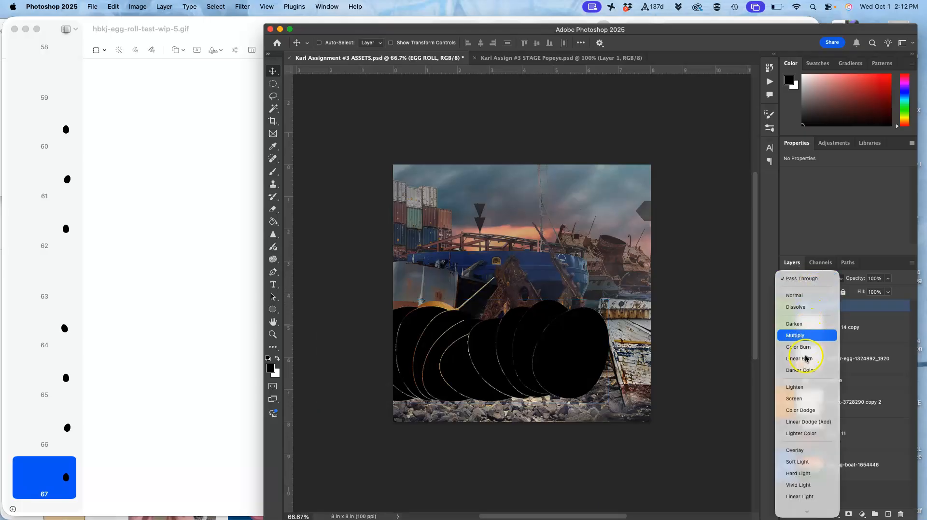
pyautogui.click(800, 427)
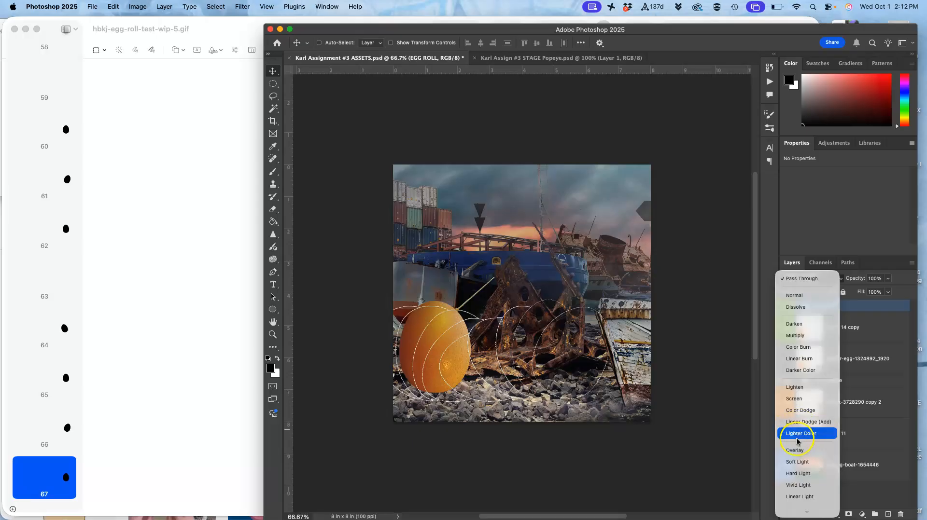
pyautogui.click(797, 415)
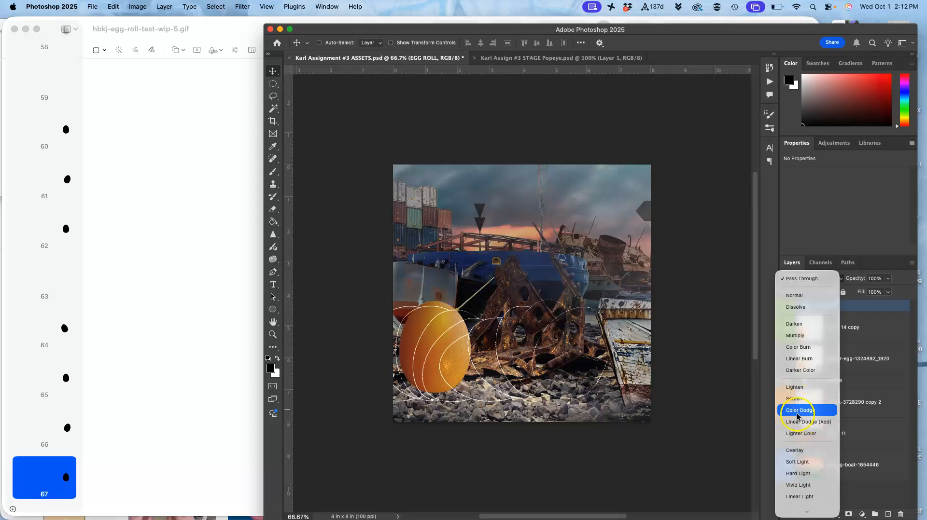
pyautogui.click(797, 423)
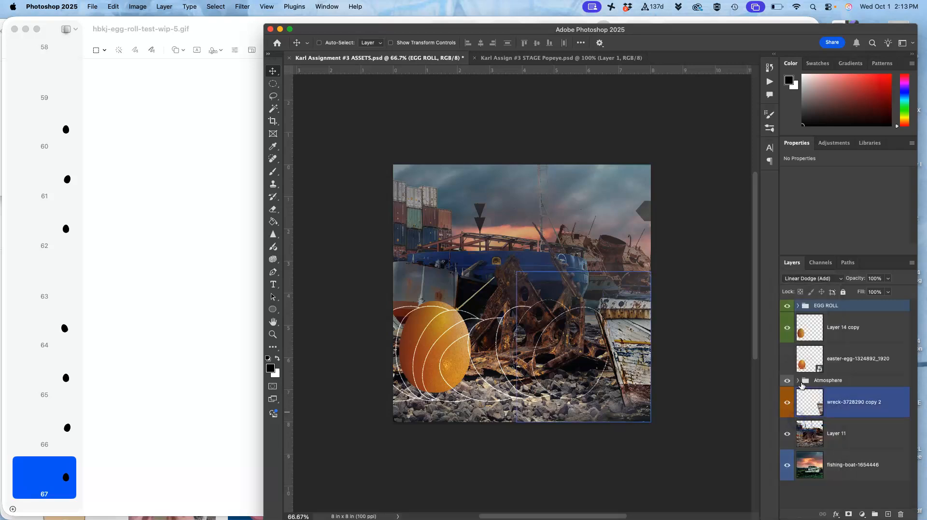
pyautogui.click(788, 306)
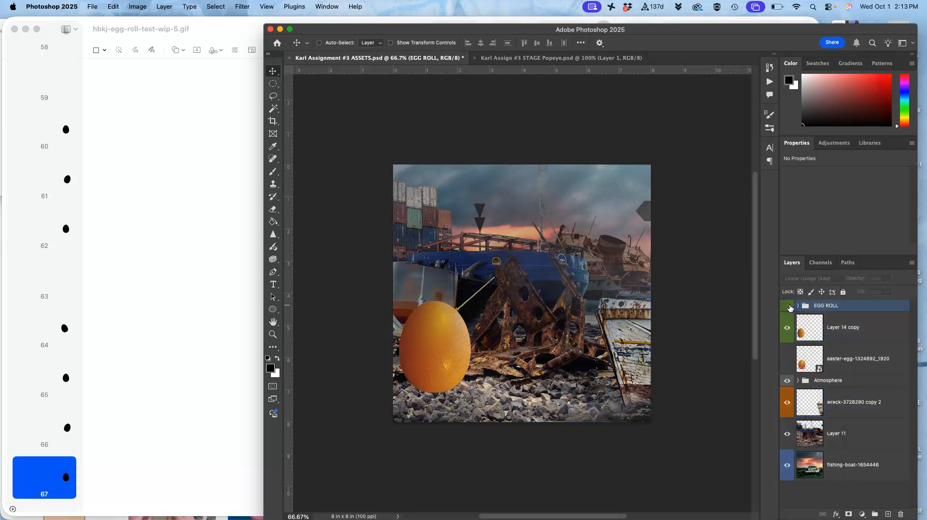
pyautogui.click(788, 306)
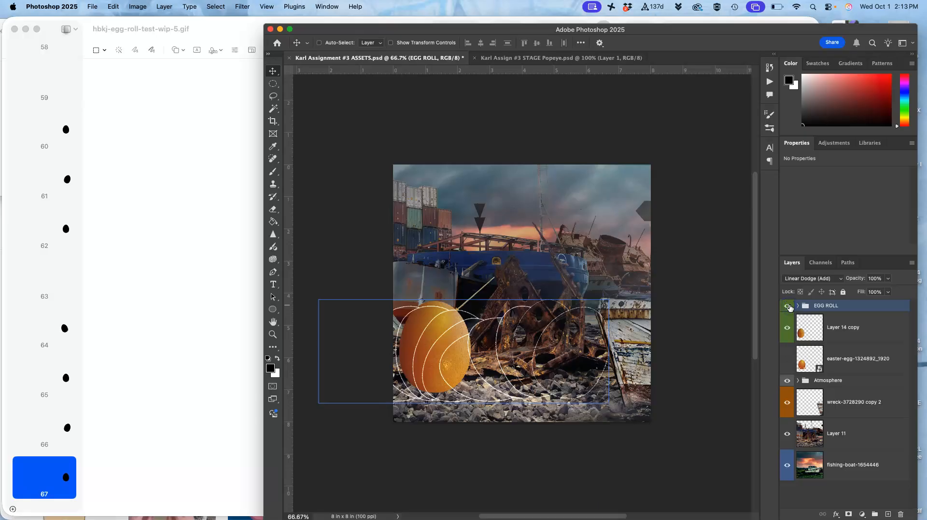
# - Duplicate the orange egg on Layer 14 copy and hide the original layer
pyautogui.click(839, 329)
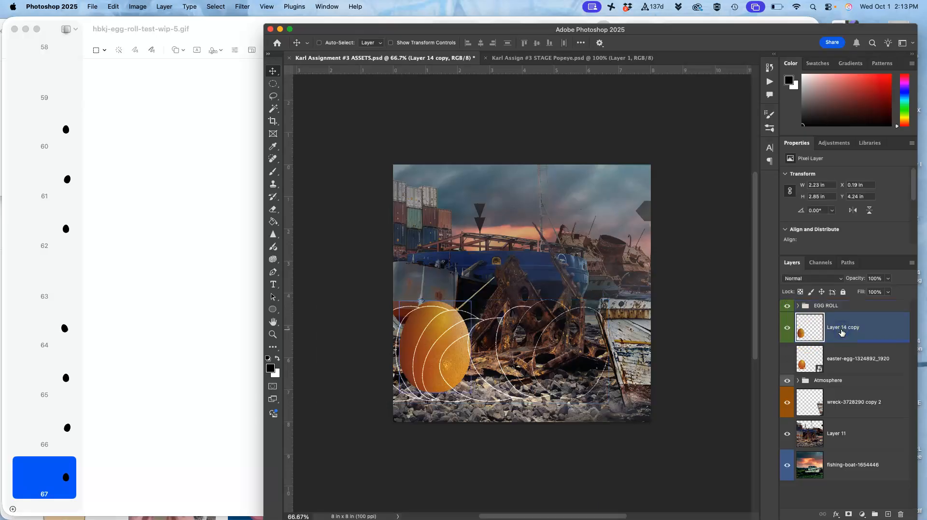
pyautogui.press('super+j')
pyautogui.click(787, 359)
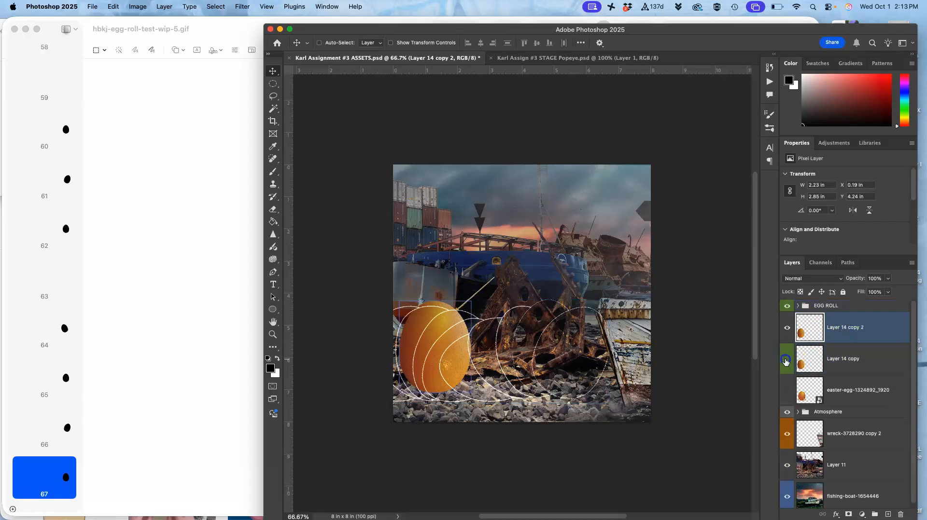
# - Free-transform the duplicated egg and move it partly off the canvas's left edge, level with the leftmost egg outlines
pyautogui.press('super+t')
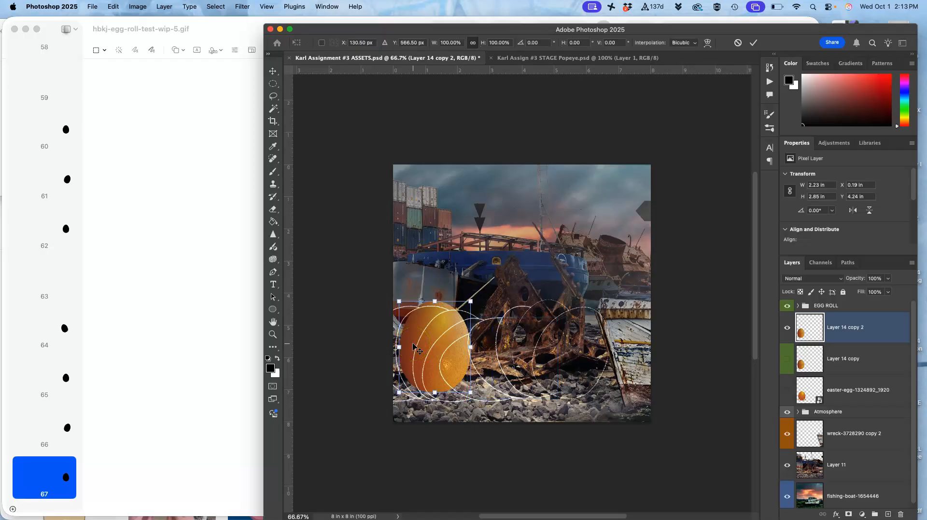
pyautogui.scroll(4, 414, 346)
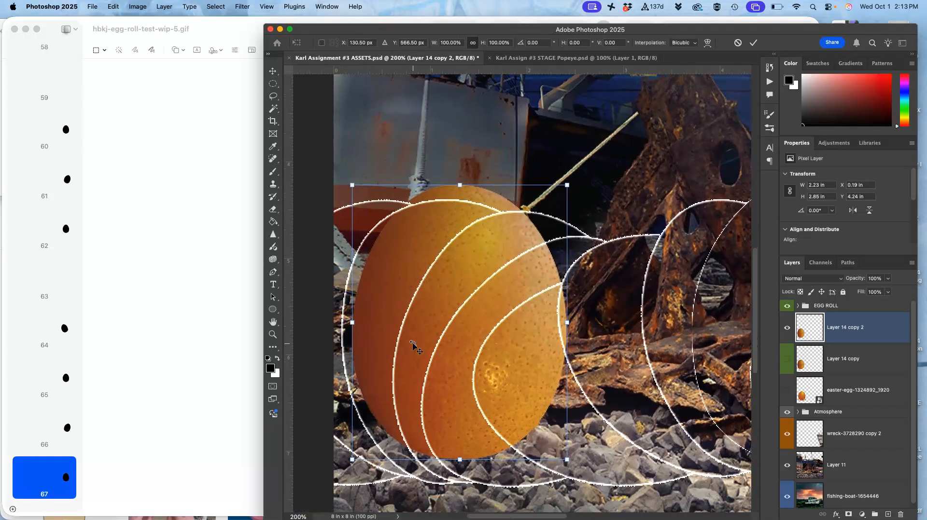
pyautogui.moveTo(405, 276); pyautogui.dragTo(297, 305)
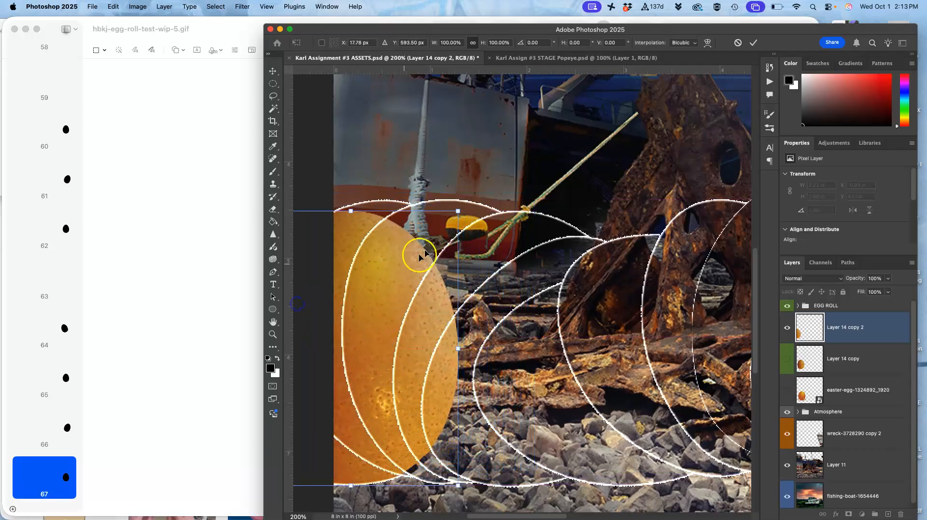
pyautogui.press('super+minus')
pyautogui.press('super+minus')
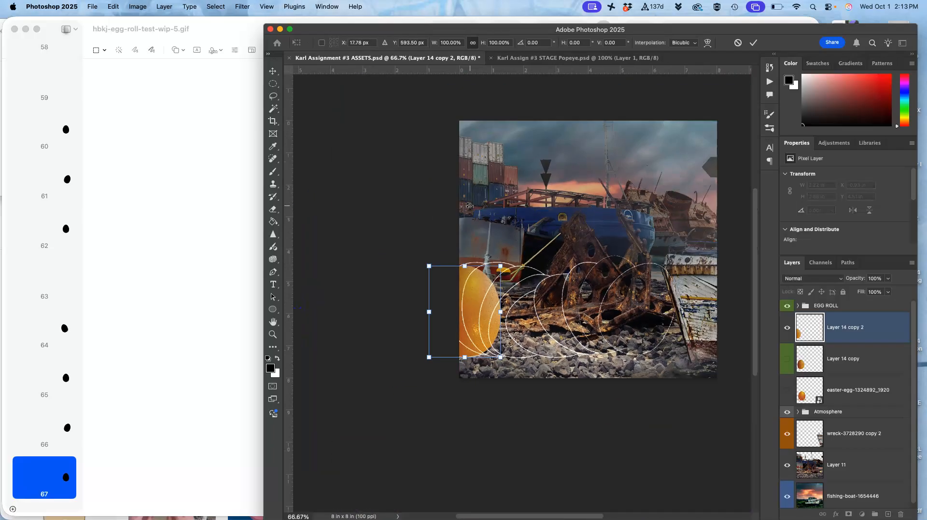
# - Rotate the egg to about -10.7°, fit it to its outline at about X 8 px, Y 594 px, and apply the transform
pyautogui.moveTo(511, 263); pyautogui.dragTo(492, 263)
pyautogui.moveTo(482, 296)
pyautogui.mouseDown()
pyautogui.moveTo(454, 298)
pyautogui.moveTo(482, 299)
pyautogui.mouseUp()
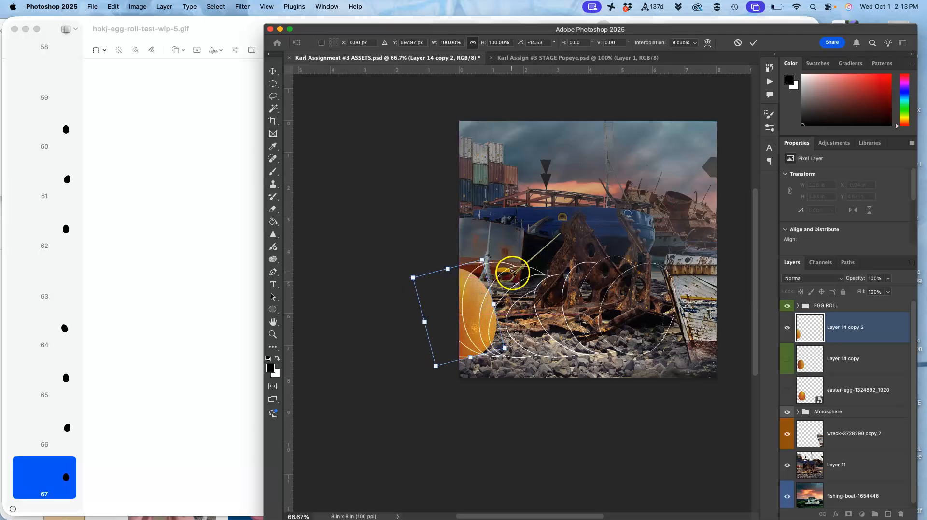
pyautogui.moveTo(518, 337); pyautogui.dragTo(515, 340)
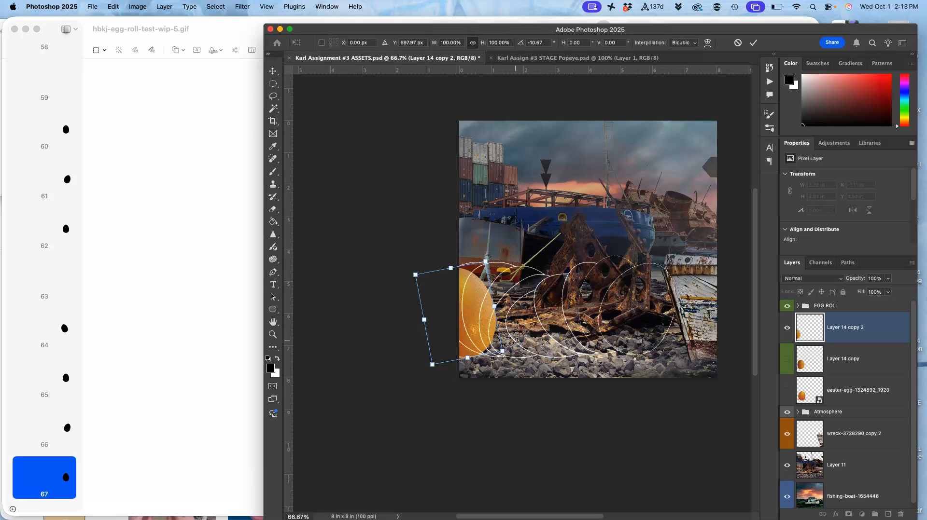
pyautogui.press('super+equal')
pyautogui.press('super+equal')
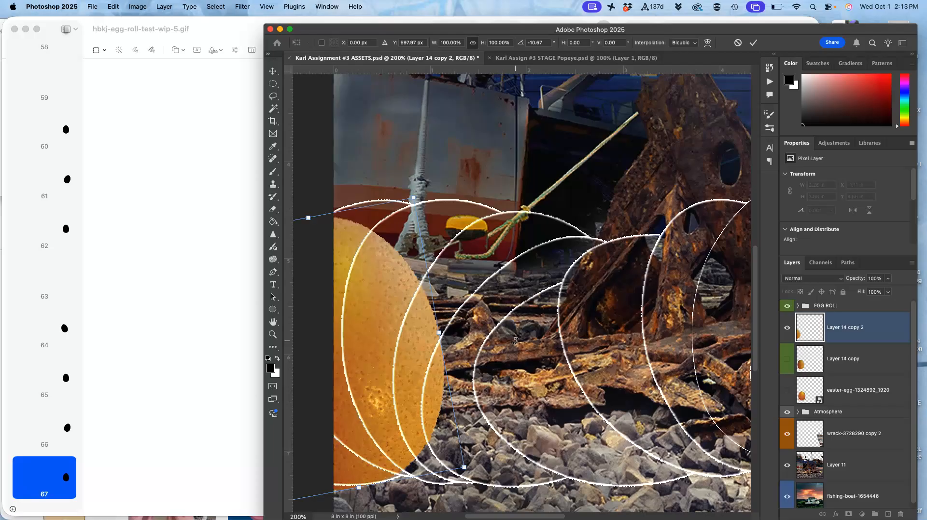
pyautogui.scroll(-2, 515, 341)
pyautogui.moveTo(392, 327); pyautogui.dragTo(403, 329)
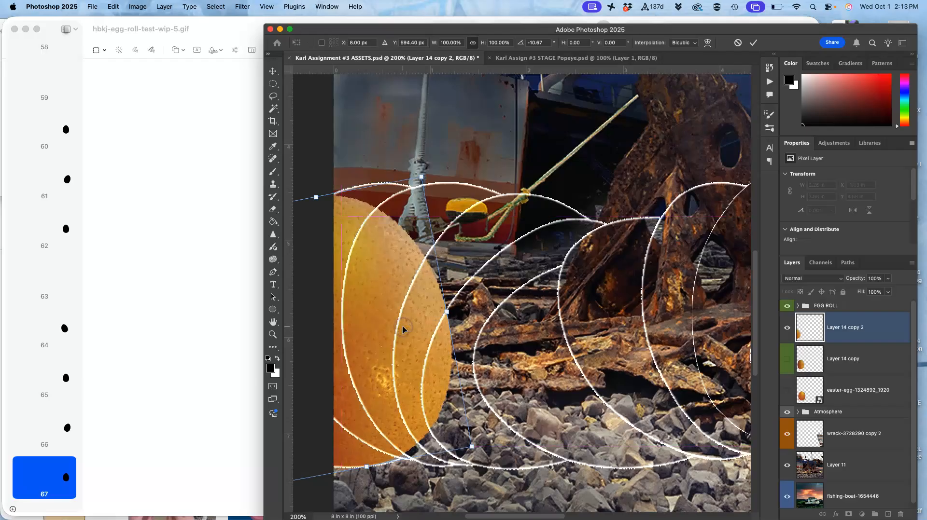
pyautogui.press('Return')
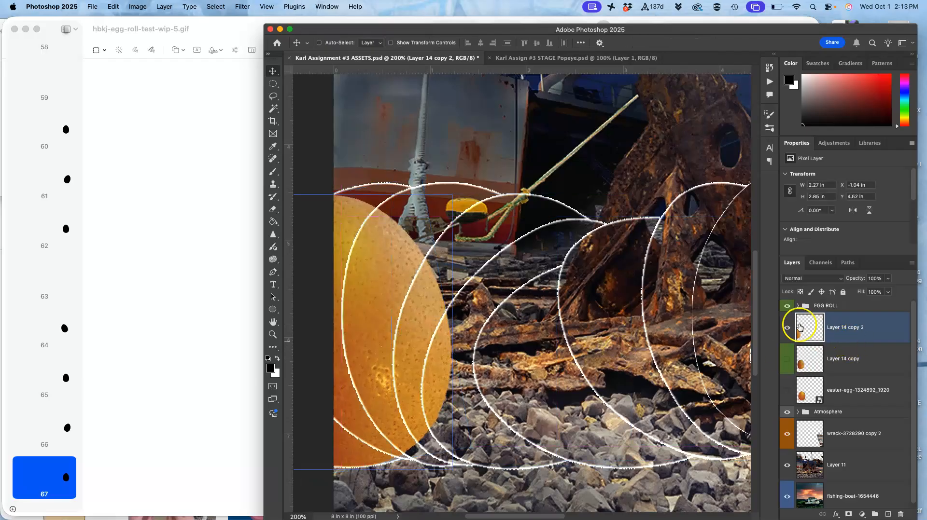
# - Give Layer 14 copy 2 a blue color label and hide the EGG ROLL group to view the egg in the scene
pyautogui.rightClick(785, 317)
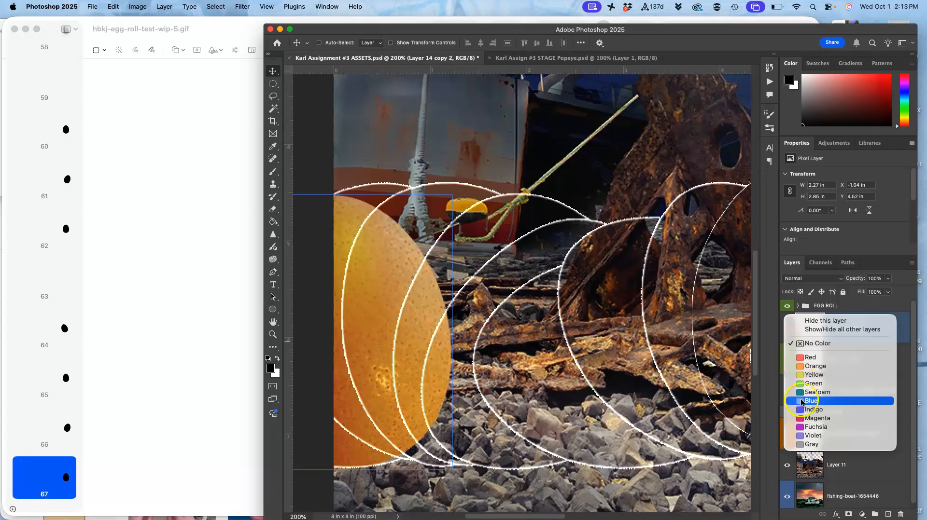
pyautogui.click(802, 401)
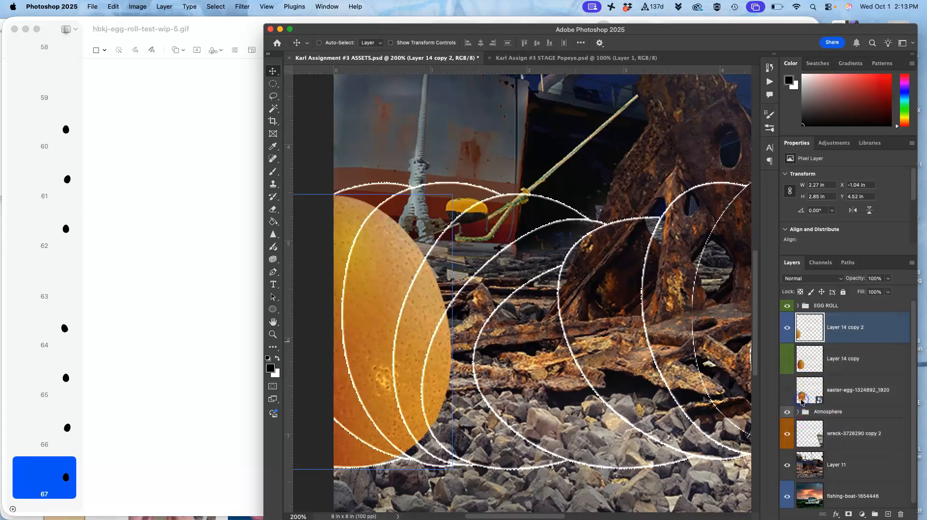
pyautogui.click(787, 306)
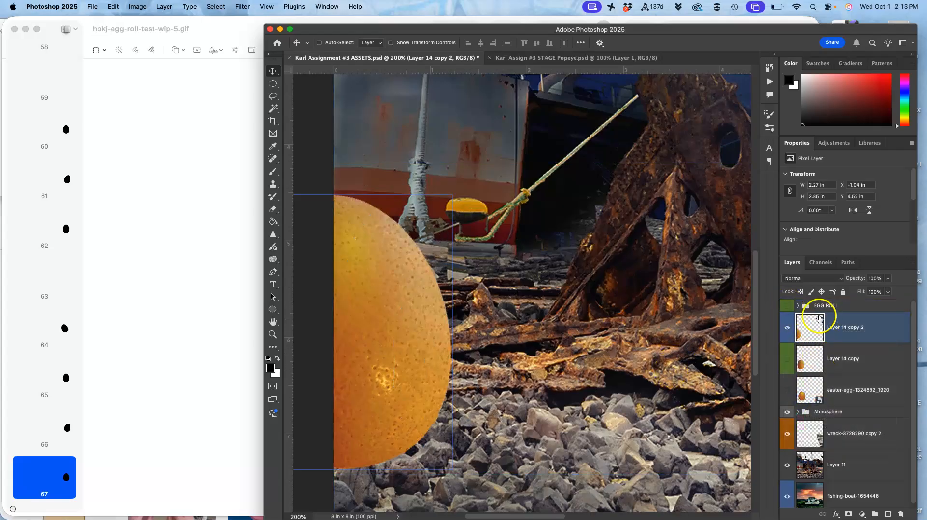
pyautogui.press('super+minus')
pyautogui.press('super+minus')
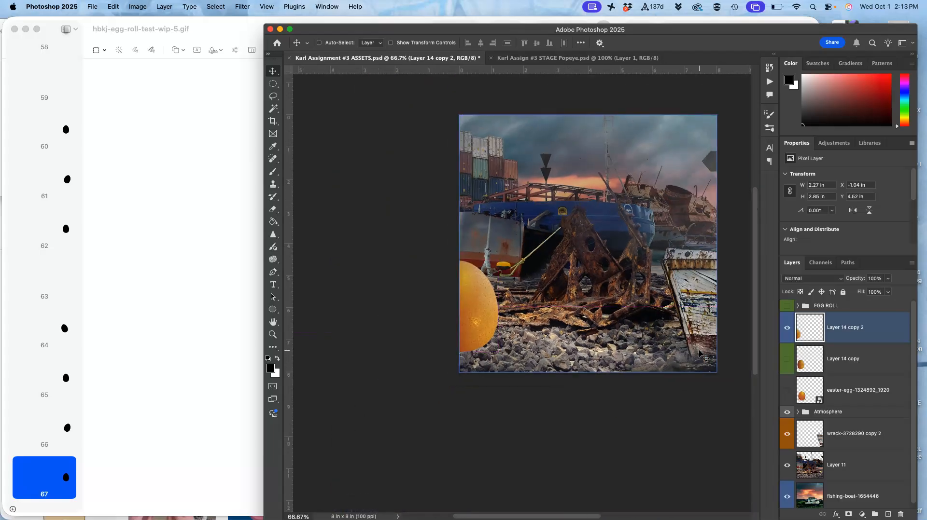
pyautogui.hscroll(3, 621, 349)
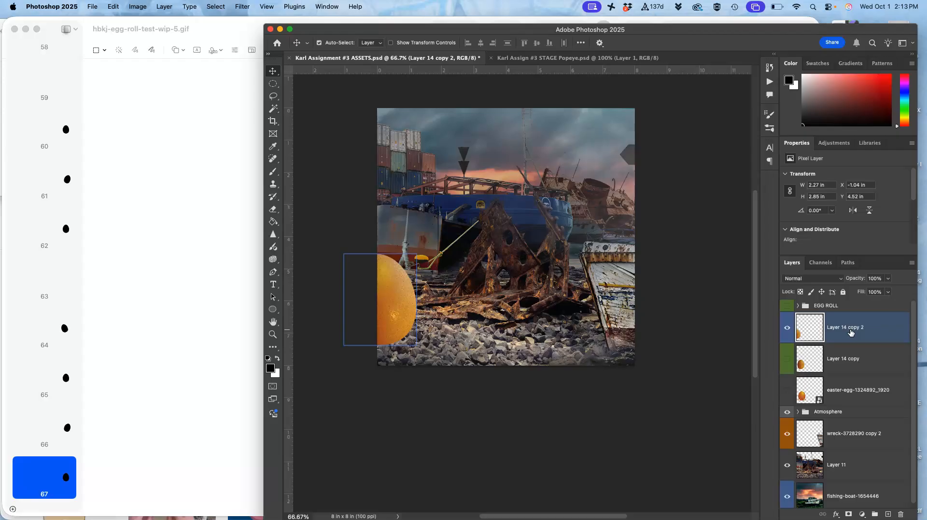
# - Duplicate the egg on Layer 14 copy 2, try rotating the copy about 33° with Free Transform, and undo that rotation
pyautogui.press('super+j')
pyautogui.press('super+t')
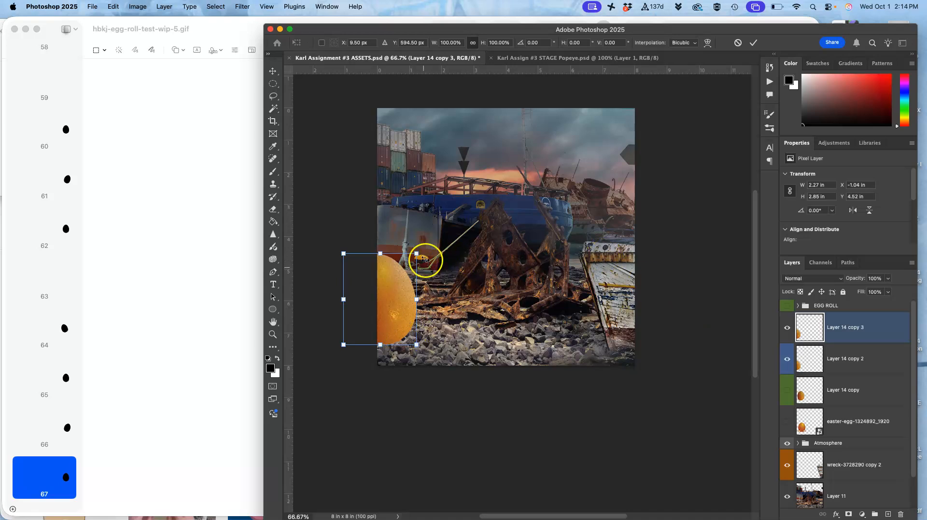
pyautogui.moveTo(429, 247); pyautogui.dragTo(440, 285)
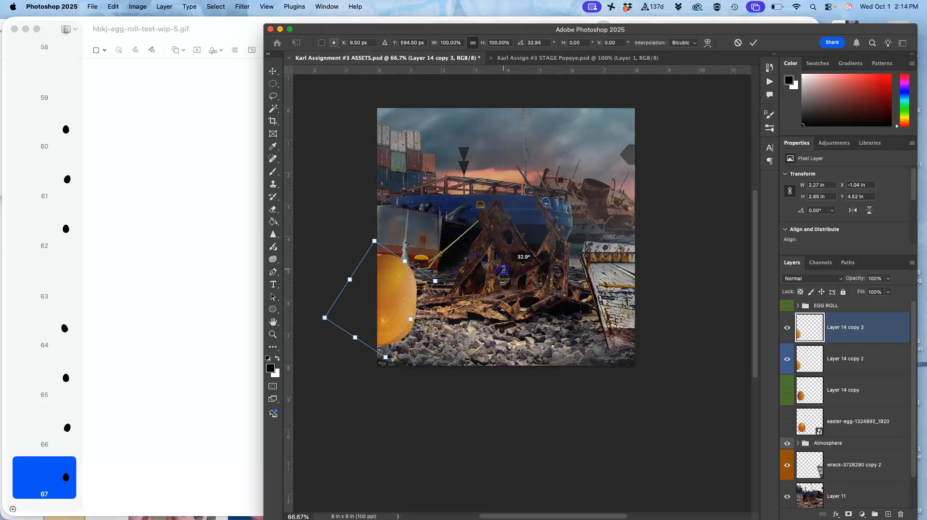
pyautogui.press('super+z')
# - Place a vertical guide at about 0.5 in across the leftmost egg and show the guides
pyautogui.moveTo(289, 293); pyautogui.dragTo(395, 303)
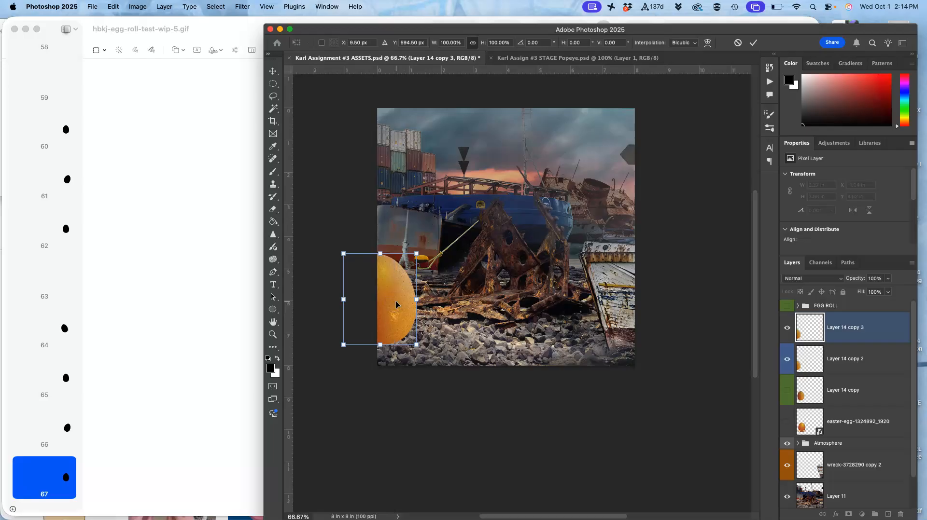
pyautogui.press('super+semicolon')
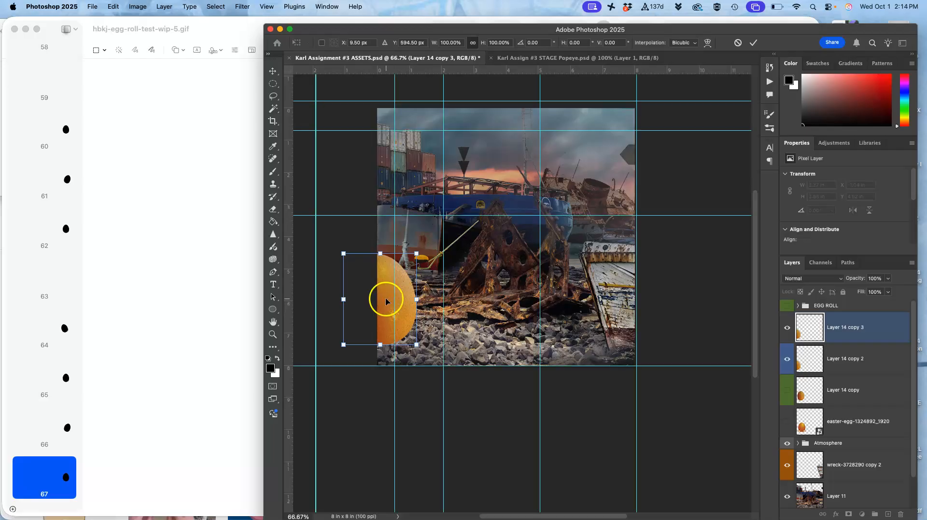
# - Move the duplicated egg rightward past the guide, rotate it clockwise, and apply the transform at about X 0.03 in, Y 4.51 in
pyautogui.moveTo(386, 300); pyautogui.dragTo(404, 299)
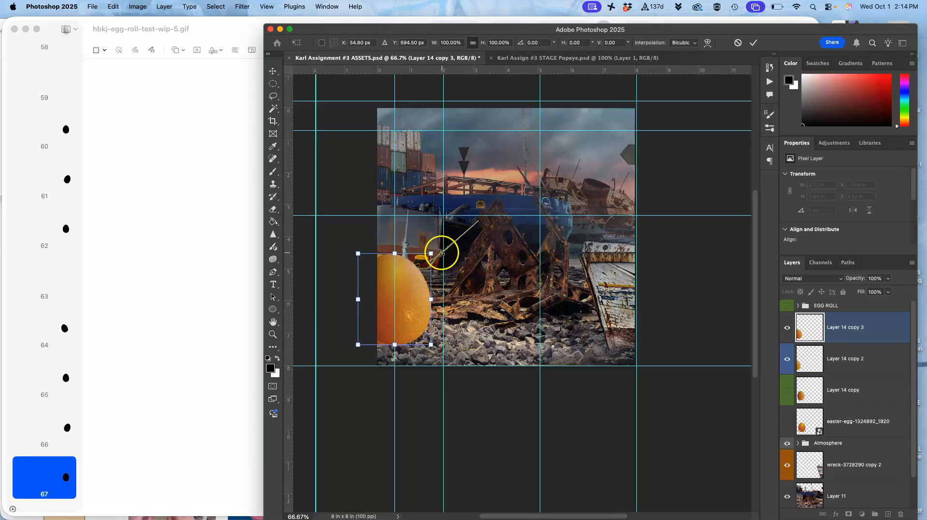
pyautogui.moveTo(440, 253); pyautogui.dragTo(427, 299)
pyautogui.press('Return')
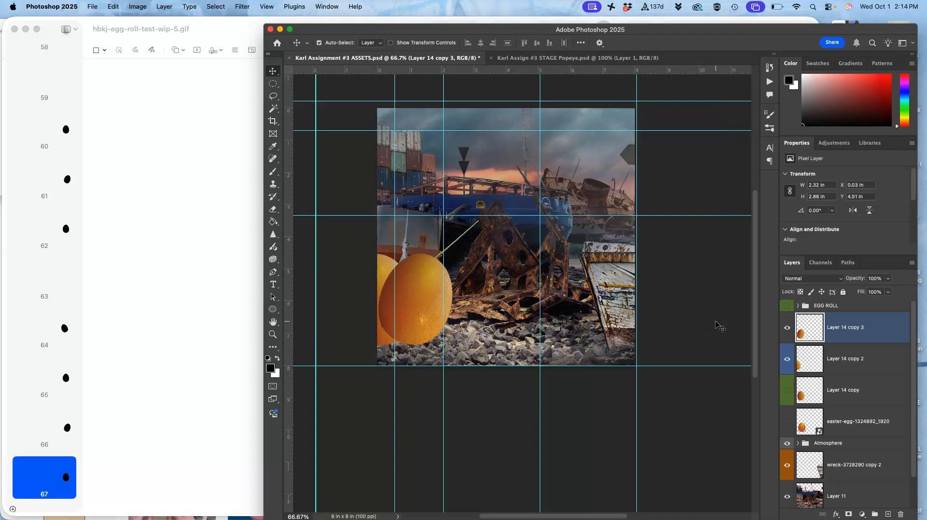
# - Duplicate Layer 14 copy 3, shifting the vertical guide near 2 in to the egg's middle and nudging the copy to the right
pyautogui.press('super+j')
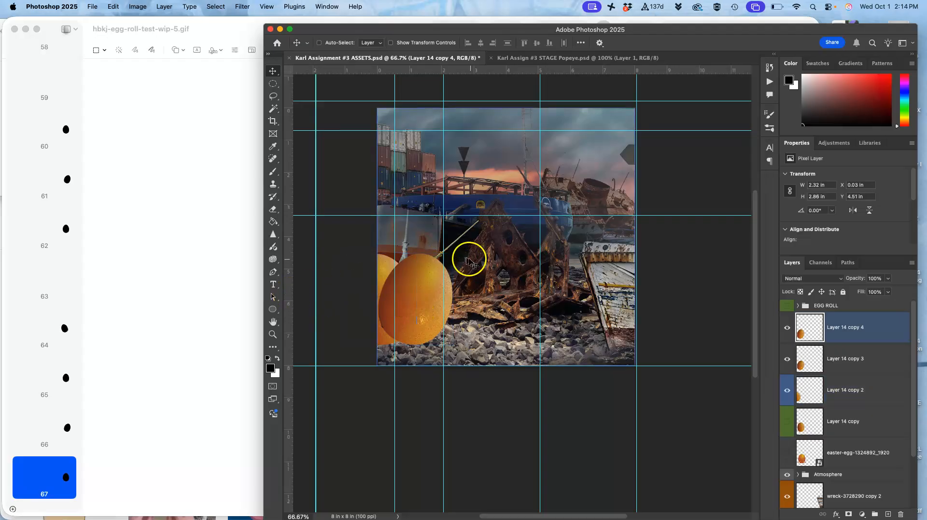
pyautogui.moveTo(444, 240); pyautogui.dragTo(424, 242)
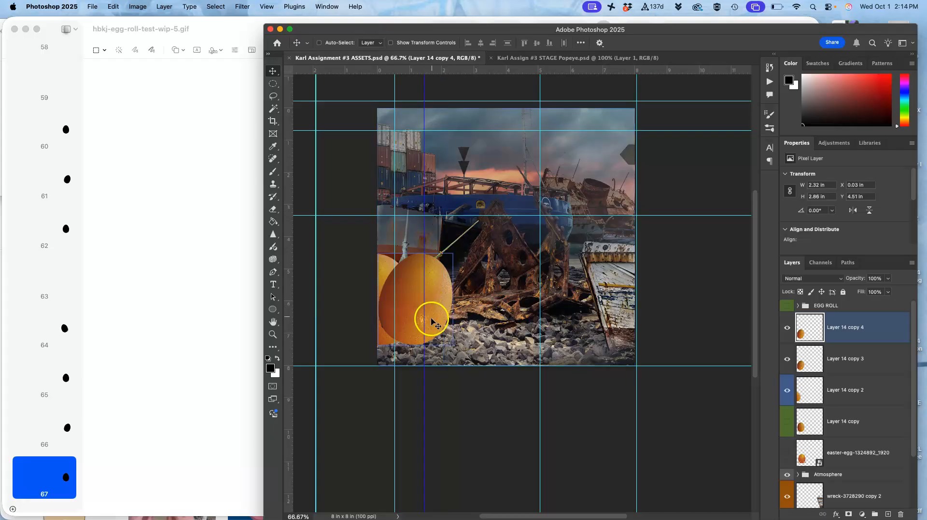
pyautogui.moveTo(412, 309); pyautogui.dragTo(428, 308)
# - Rotate the new egg copy about 39°, reset the guide to about 1.8 in, and apply the transform at X 0.45 in, Y 4.94 in
pyautogui.press('super+t')
pyautogui.moveTo(481, 251); pyautogui.dragTo(510, 295)
pyautogui.moveTo(445, 303)
pyautogui.mouseDown()
pyautogui.moveTo(421, 310)
pyautogui.moveTo(449, 307)
pyautogui.mouseUp()
pyautogui.moveTo(449, 307); pyautogui.dragTo(436, 327)
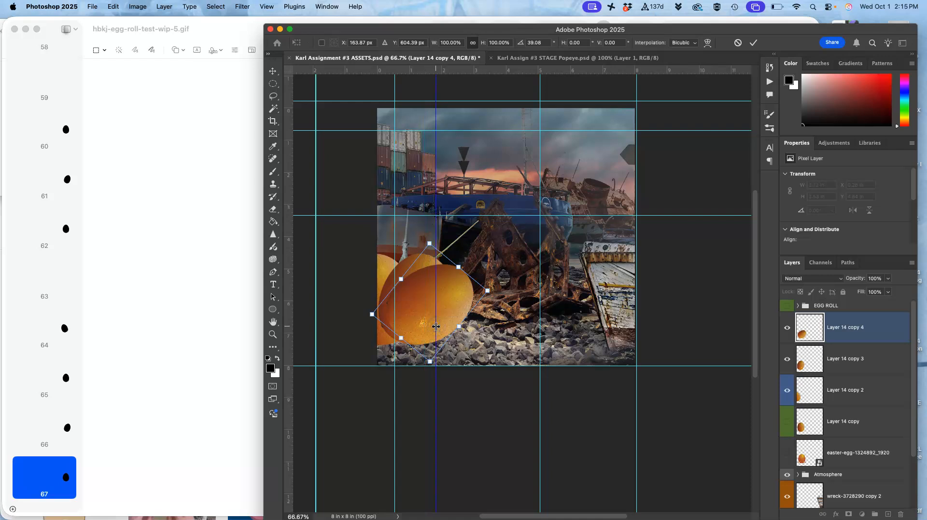
pyautogui.moveTo(419, 307); pyautogui.dragTo(428, 311)
pyautogui.press('Return')
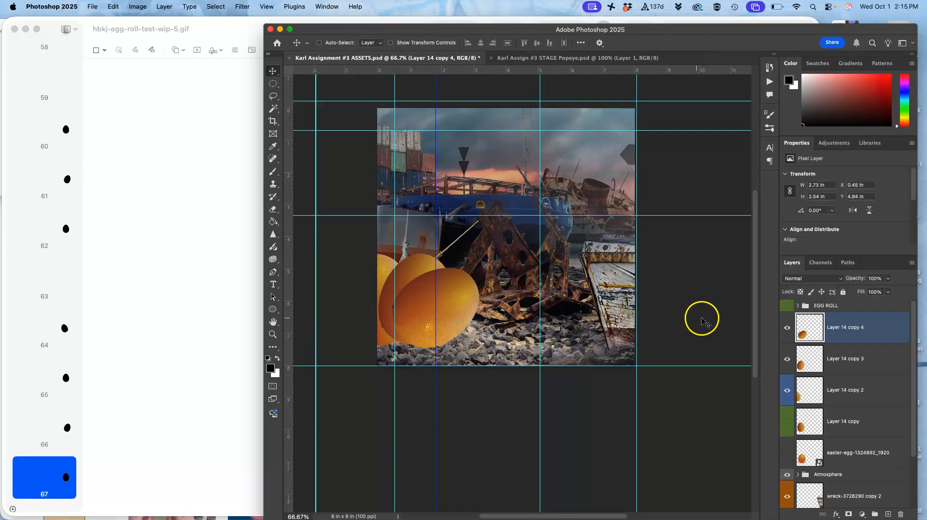
# - Toggle the visibility of the two newest egg layers to compare their positions in the roll
pyautogui.click(787, 328)
pyautogui.click(787, 358)
pyautogui.click(787, 358)
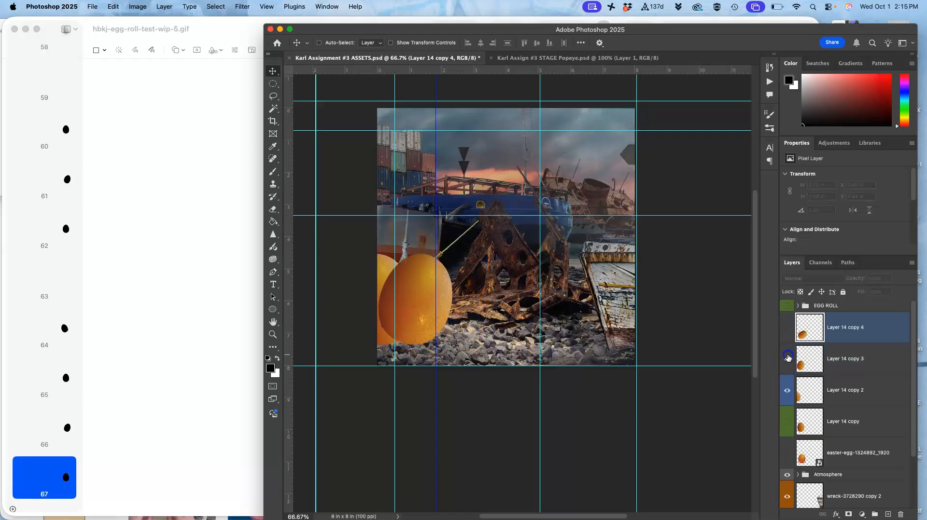
pyautogui.click(786, 331)
pyautogui.click(786, 332)
# - Duplicate Layer 14 copy 4 and add a vertical guide at about 2.7 in near the egg's right side
pyautogui.click(839, 333)
pyautogui.press('super+j')
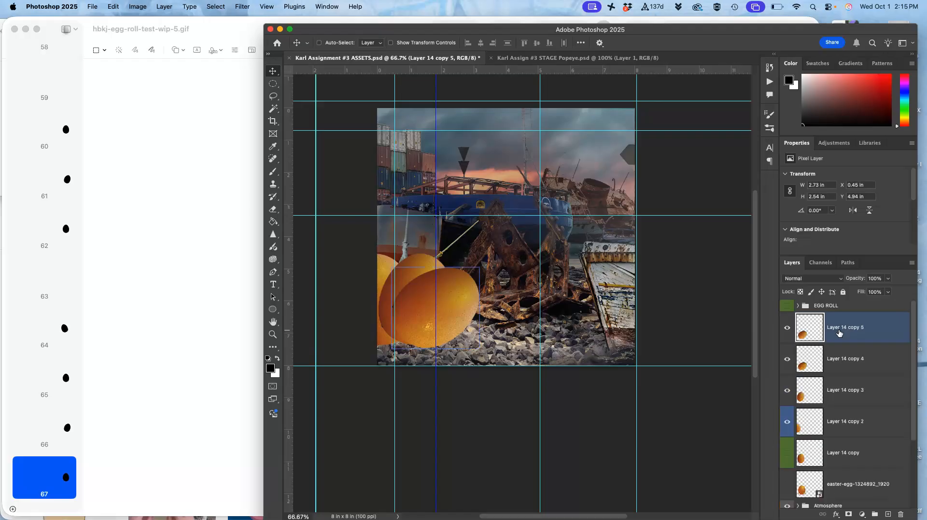
pyautogui.moveTo(294, 272); pyautogui.dragTo(465, 303)
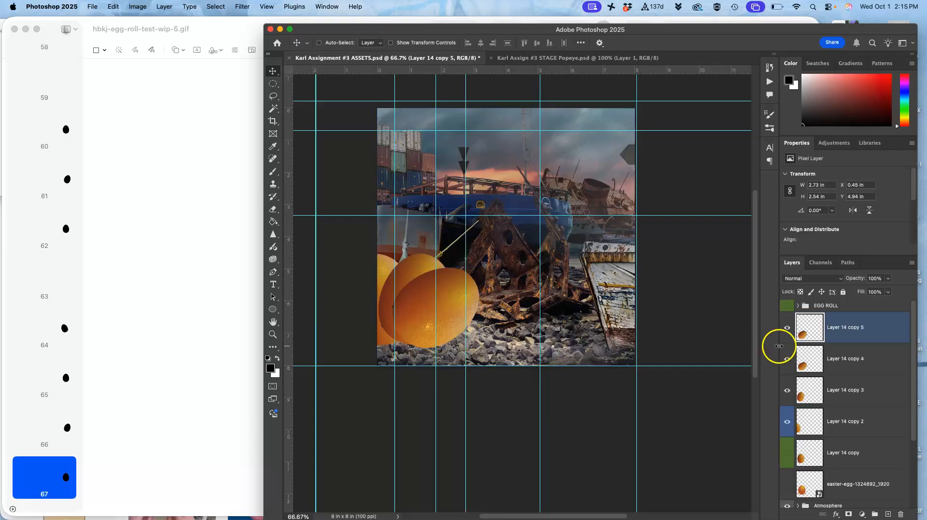
# - Rotate the duplicated egg about 58.6°, move it right to about X 235 px, Y 631 px, and apply the transform
pyautogui.press('super+t')
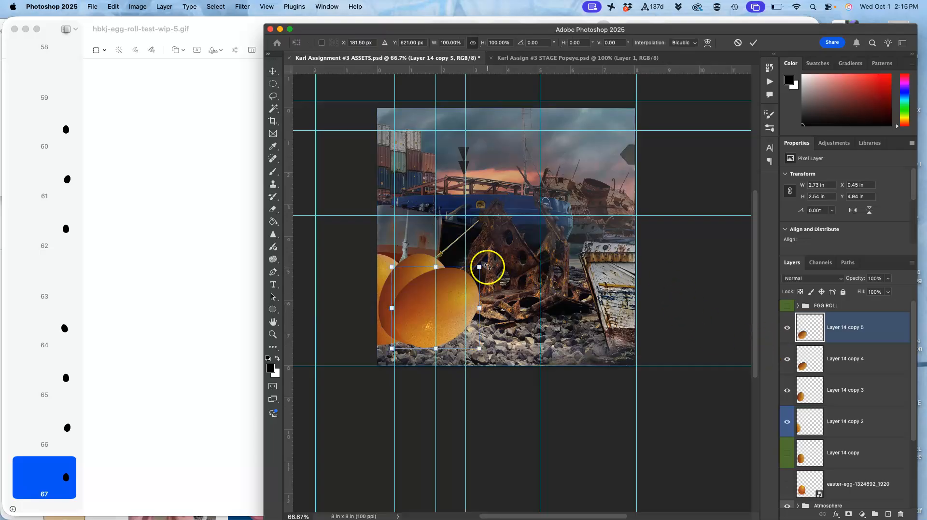
pyautogui.moveTo(493, 264); pyautogui.dragTo(467, 324)
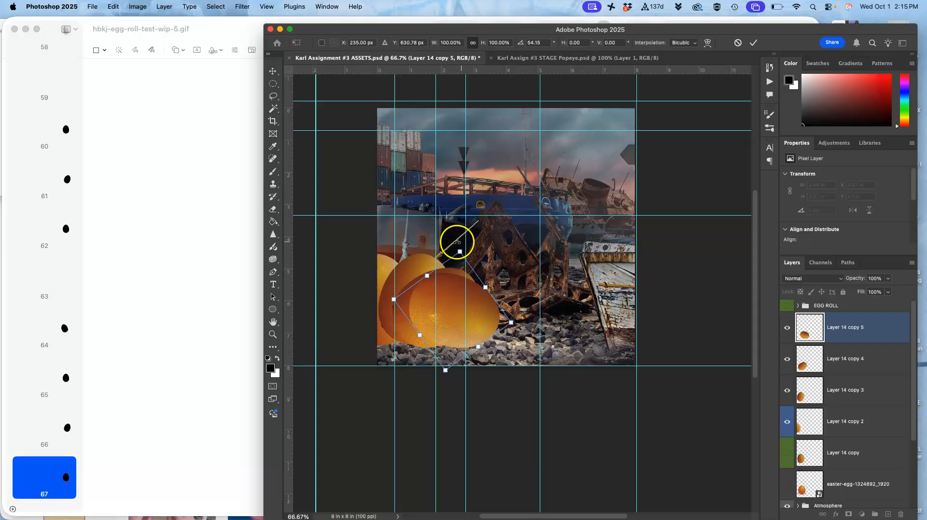
pyautogui.moveTo(456, 241); pyautogui.dragTo(461, 240)
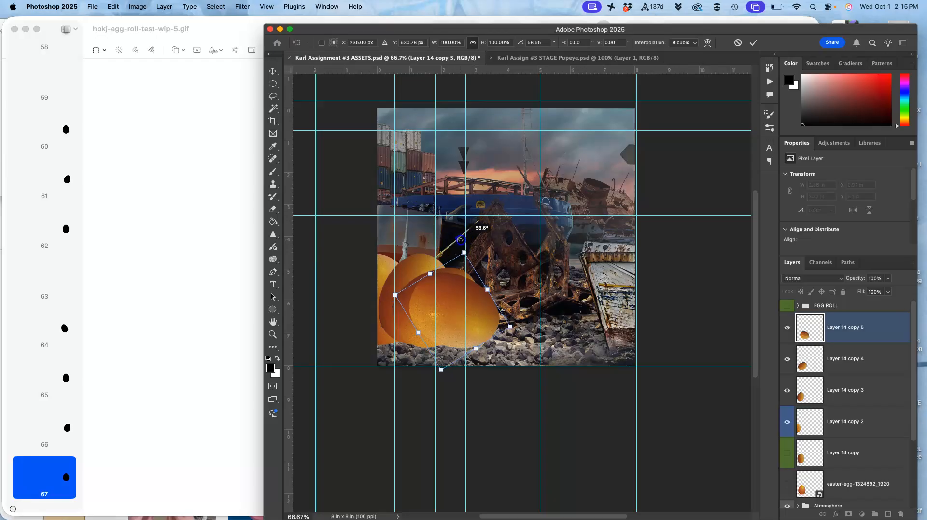
pyautogui.press('Return')
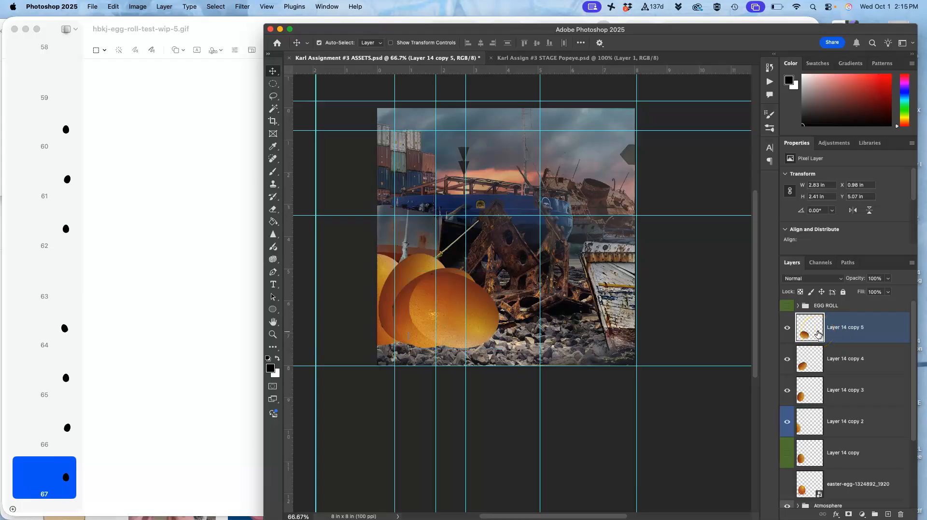
# - Duplicate Layer 14 copy 5 with a new guide at about 3.6 in, rotate the copy about 37.6°, and place it at about X 318 px, Y 612 px
pyautogui.press('super+j')
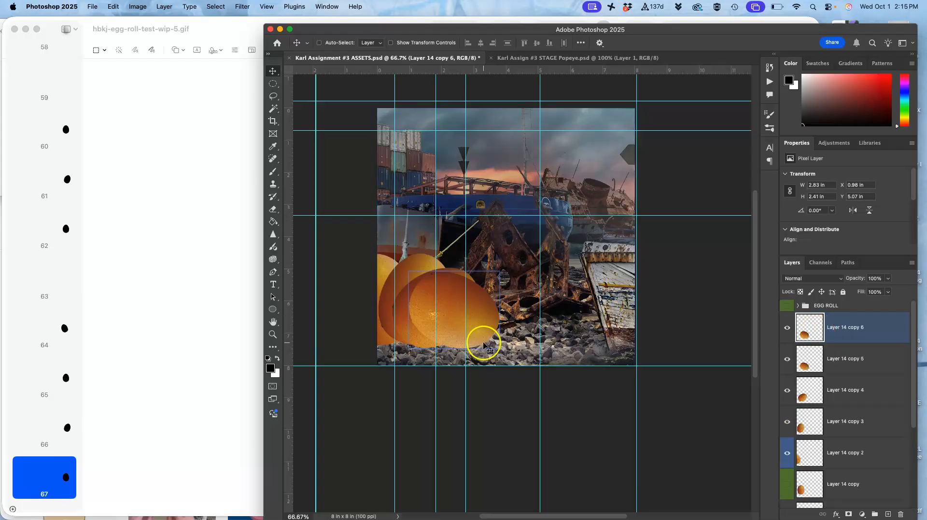
pyautogui.moveTo(290, 303); pyautogui.dragTo(494, 331)
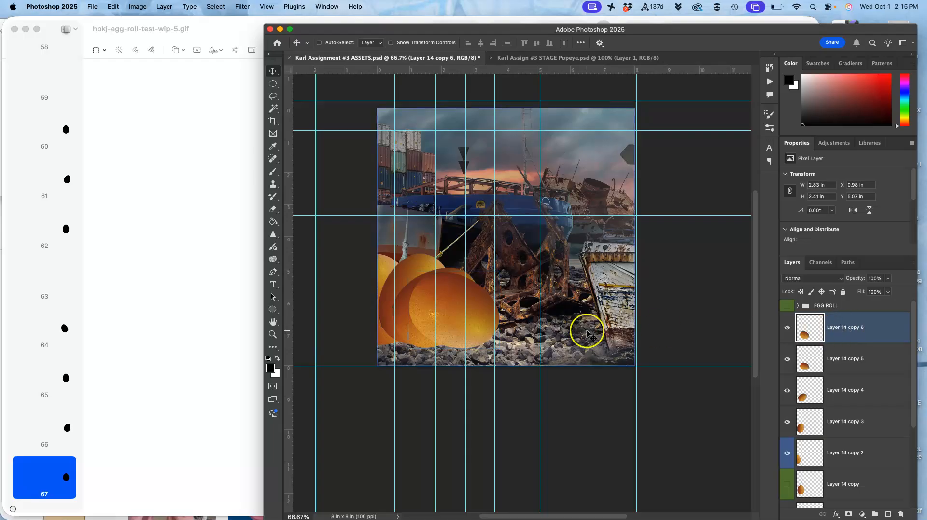
pyautogui.press('super+t')
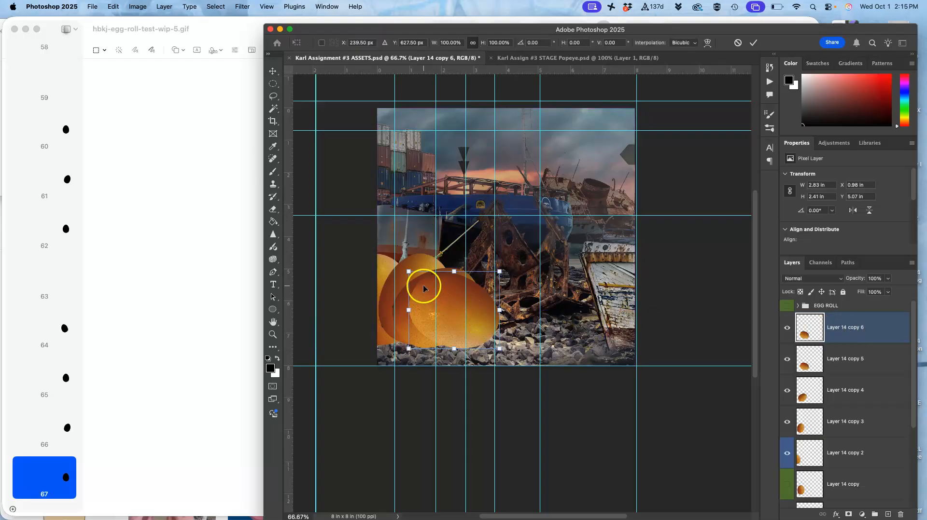
pyautogui.moveTo(403, 268); pyautogui.dragTo(441, 255)
pyautogui.moveTo(444, 297); pyautogui.dragTo(470, 293)
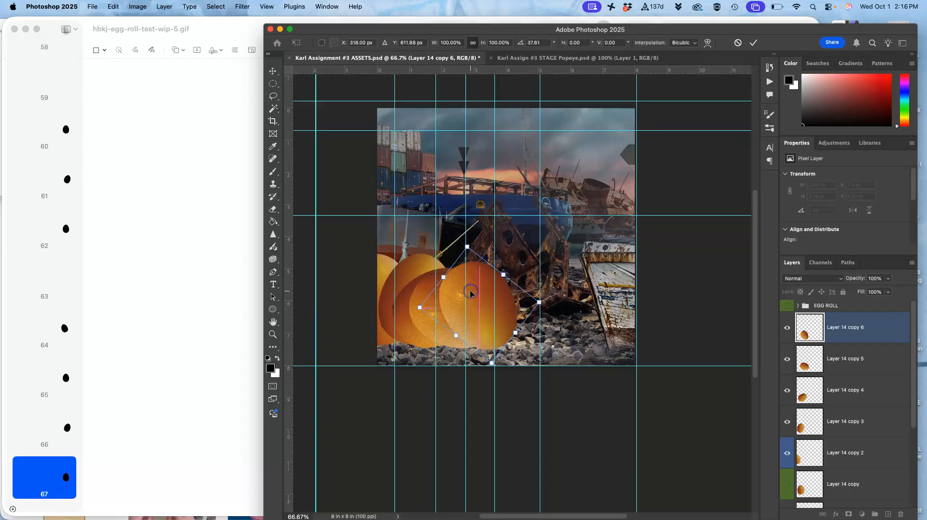
pyautogui.press('Return')
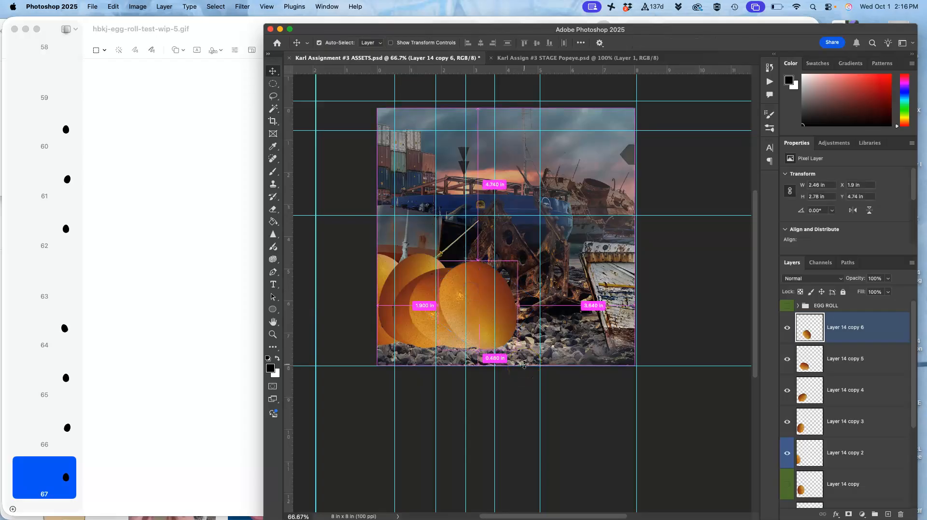
# - Duplicate Layer 14 copy 6 with a new guide at about 4.1 in, rotate the copy about 38.8°, and place it at about X 393 px, Y 613 px
pyautogui.press('super+j')
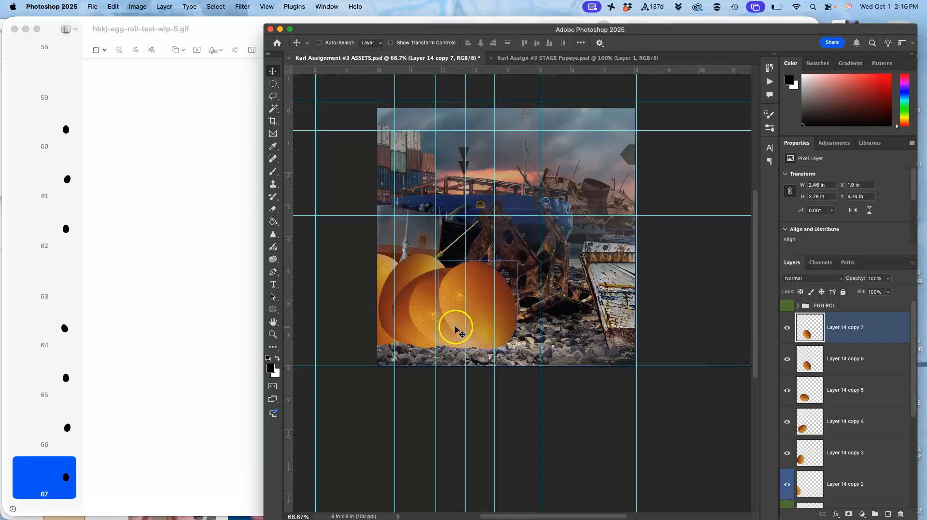
pyautogui.moveTo(290, 293); pyautogui.dragTo(511, 326)
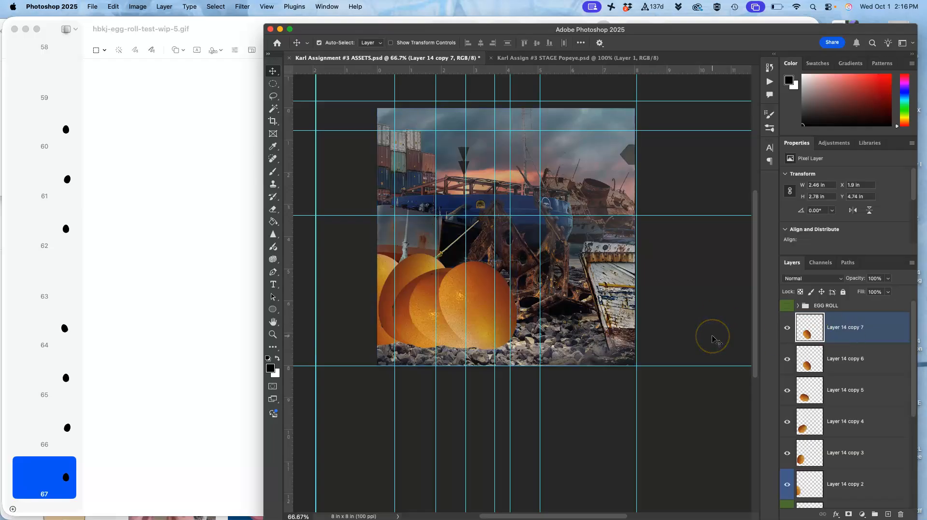
pyautogui.press('super+t')
pyautogui.moveTo(424, 252); pyautogui.dragTo(470, 231)
pyautogui.moveTo(482, 276); pyautogui.dragTo(503, 284)
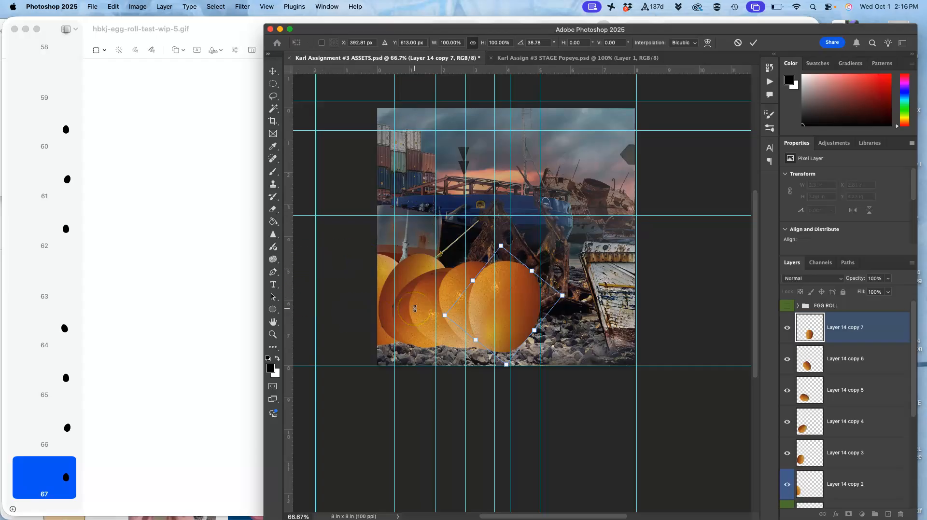
pyautogui.press('Return')
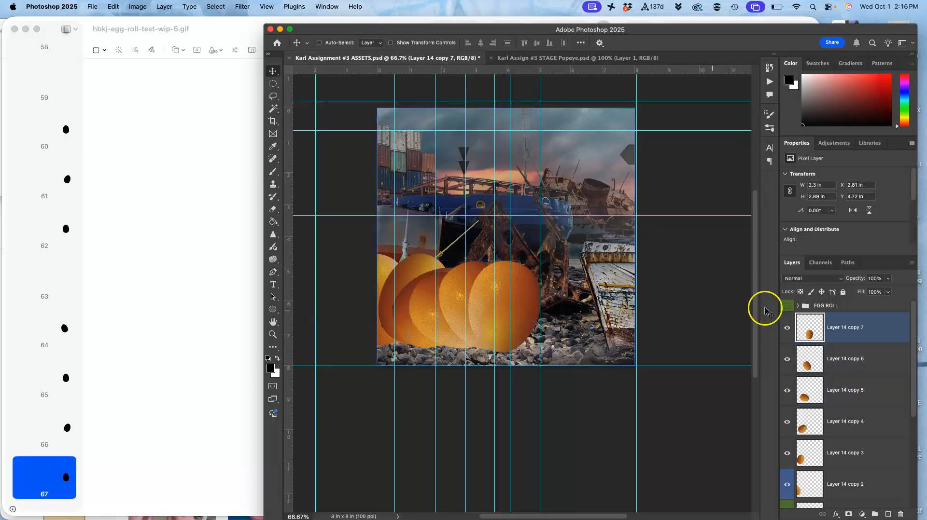
# - Duplicate Layer 14 copy 7 and add a vertical guide at about 4.9 in near the egg's right edge
pyautogui.press('super+j')
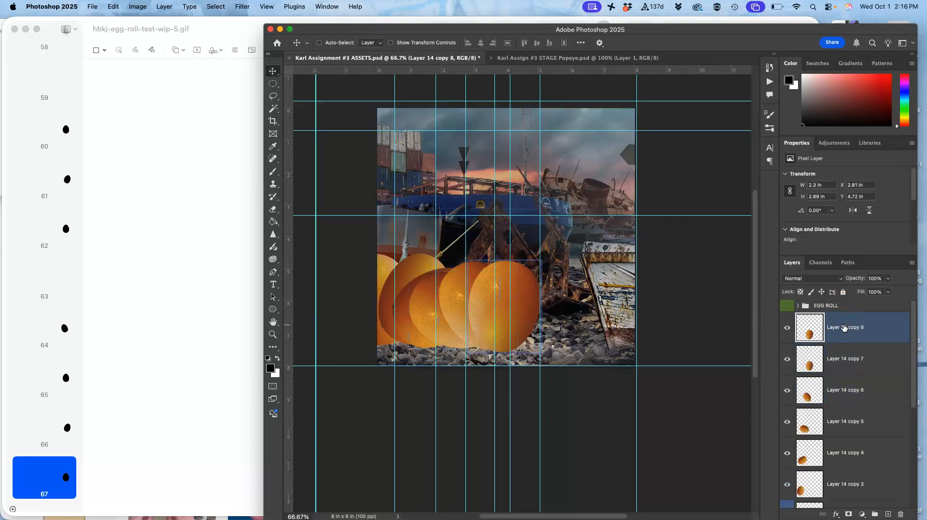
pyautogui.moveTo(288, 299); pyautogui.dragTo(536, 317)
pyautogui.click(830, 326)
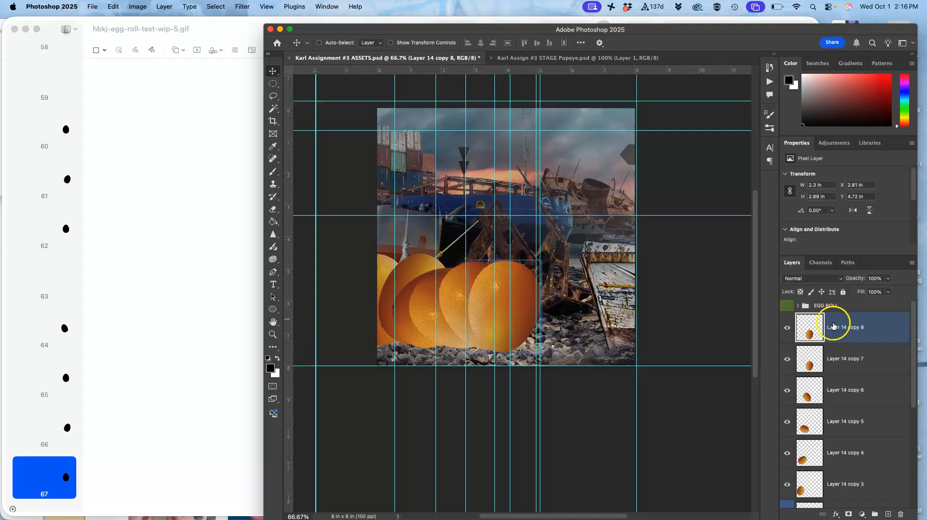
# - Rotate the duplicated egg about 39.1°, move it right to about X 448 px, Y 634 px, and apply the transform
pyautogui.press('super+t')
pyautogui.moveTo(554, 258); pyautogui.dragTo(603, 314)
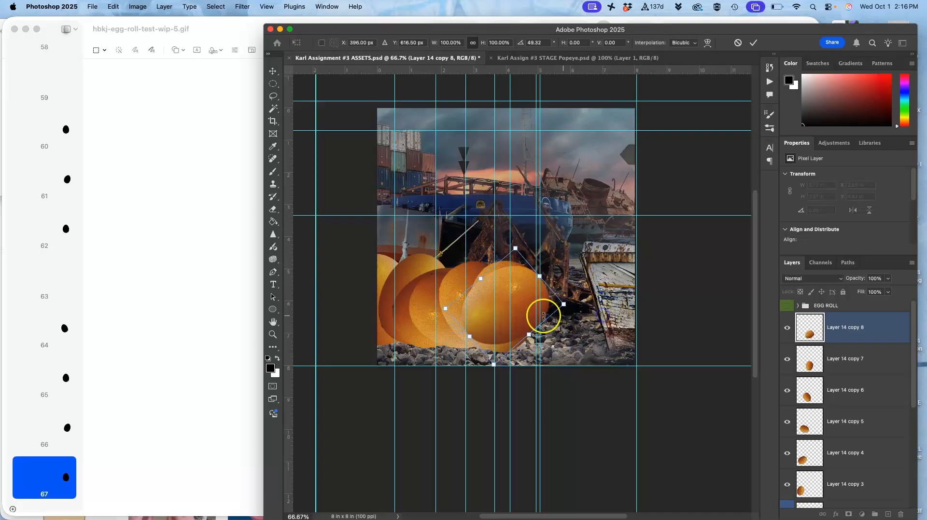
pyautogui.moveTo(526, 303); pyautogui.dragTo(582, 298)
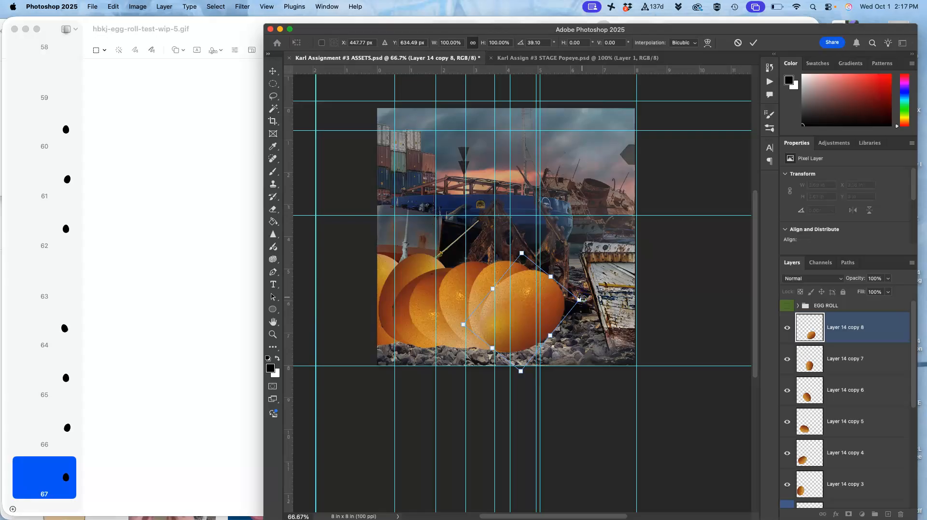
pyautogui.press('Return')
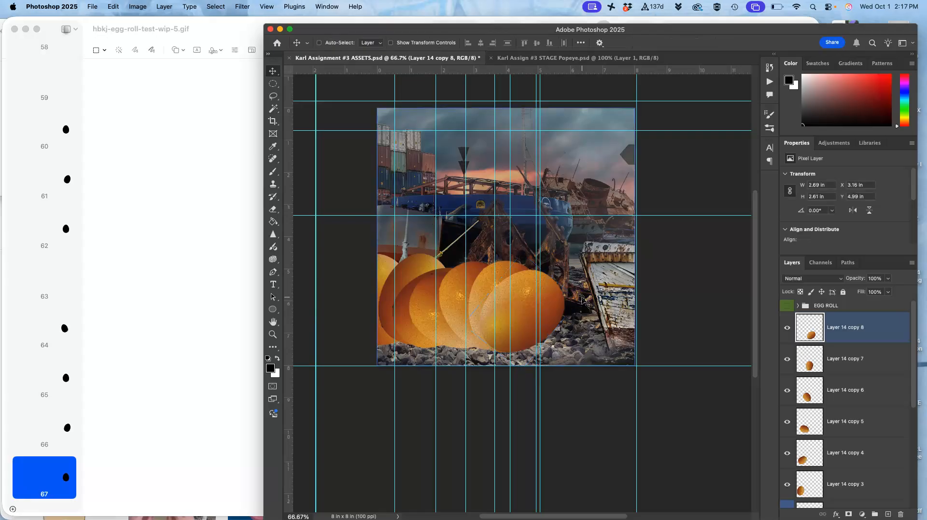
# - Duplicate Layer 14 copy 8, rotate the copy about 45.3°, place it at about X 492 px, Y 659 px, and apply the transform
pyautogui.press('super+j')
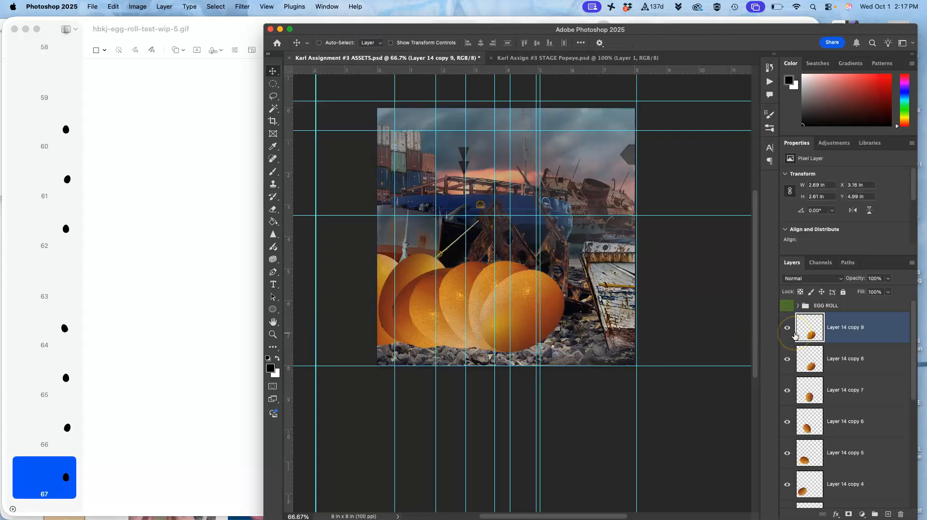
pyautogui.click(823, 356)
pyautogui.scroll(-5, 822, 359)
pyautogui.scroll(5, 822, 359)
pyautogui.click(823, 341)
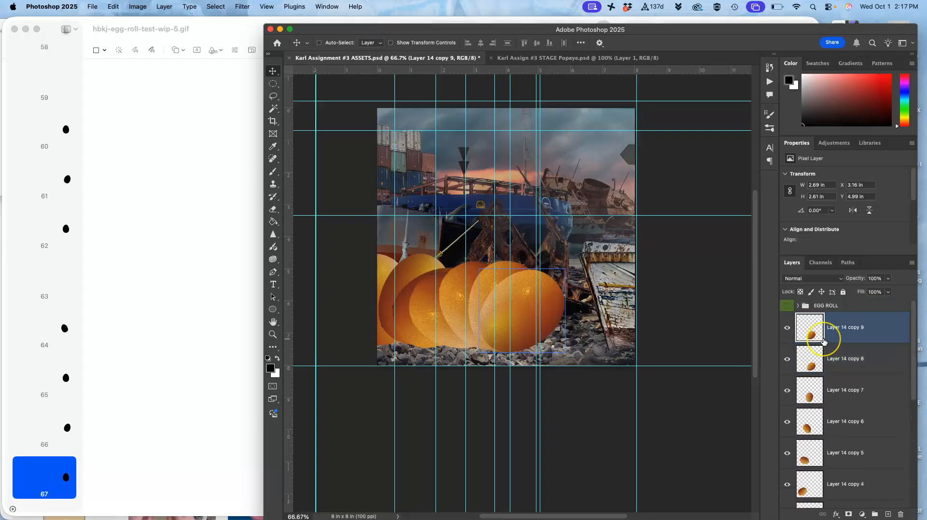
pyautogui.press('super+t')
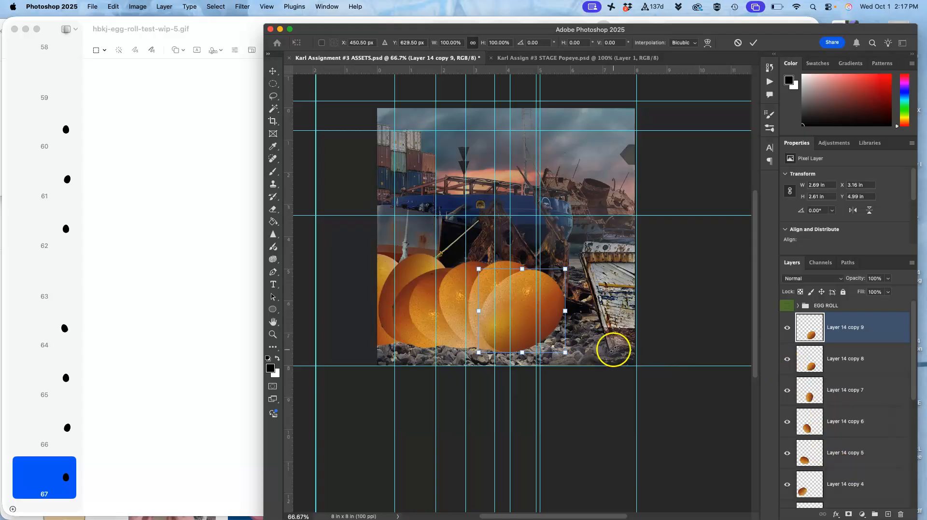
pyautogui.moveTo(576, 267); pyautogui.dragTo(584, 318)
pyautogui.click(541, 324)
pyautogui.moveTo(528, 318)
pyautogui.mouseDown()
pyautogui.moveTo(547, 324)
pyautogui.moveTo(525, 319)
pyautogui.mouseUp()
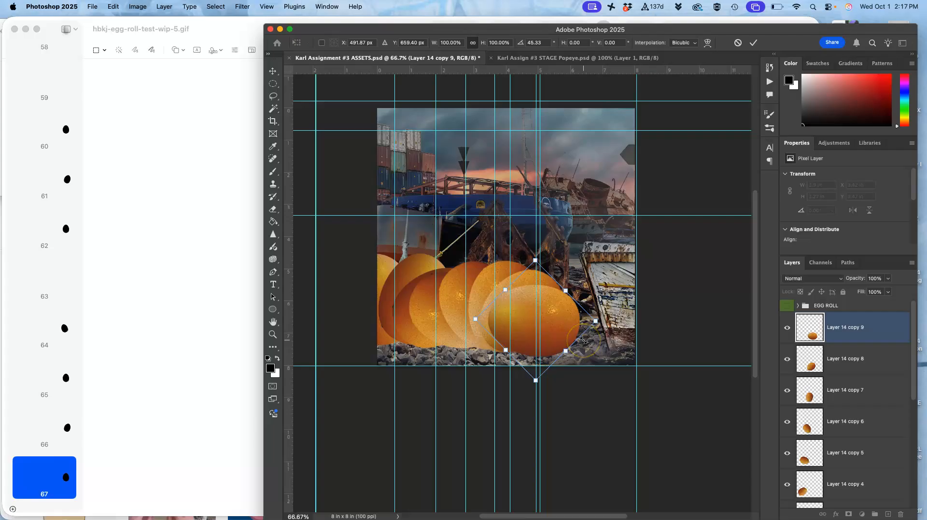
pyautogui.press('Return')
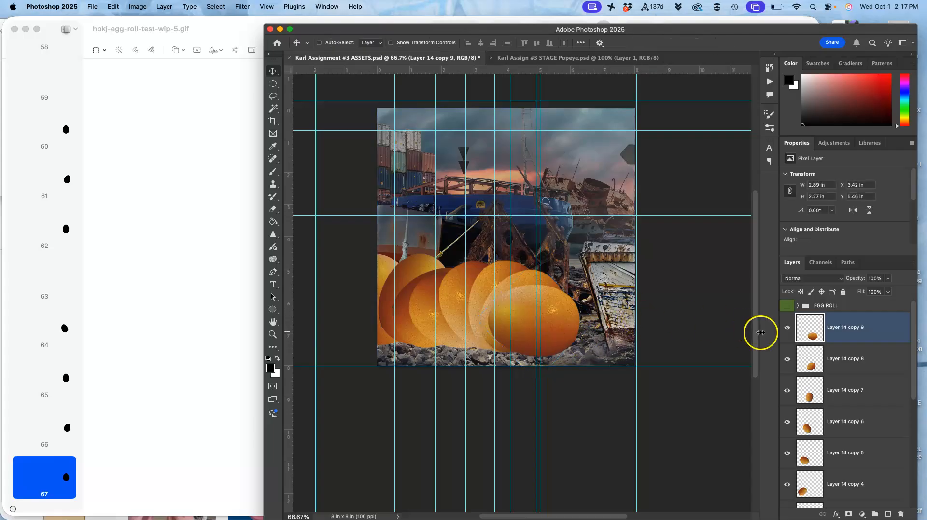
# - Duplicate Layer 14 copy 9 with a new vertical guide at about 5.8 in, rotate the copy about 47°, and place it at about X 546 px, Y 634 px
pyautogui.press('super+j')
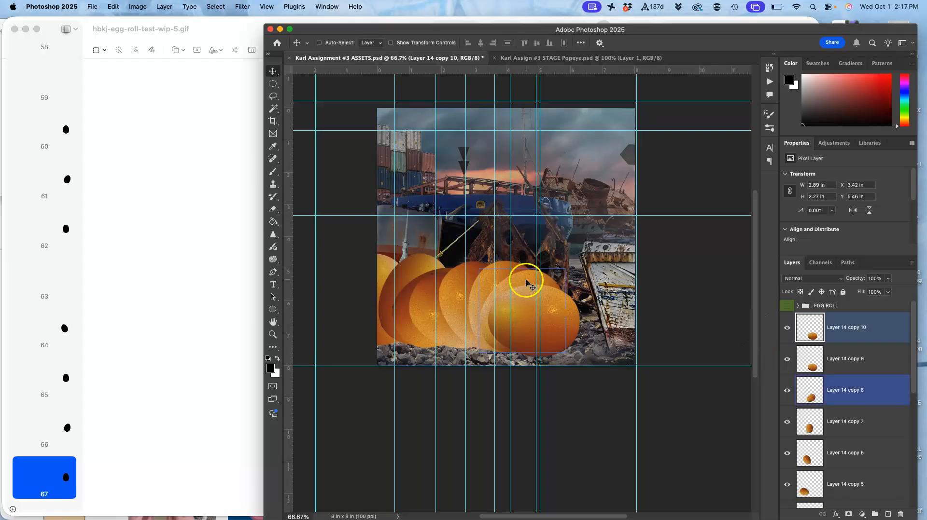
pyautogui.moveTo(295, 263); pyautogui.dragTo(565, 320)
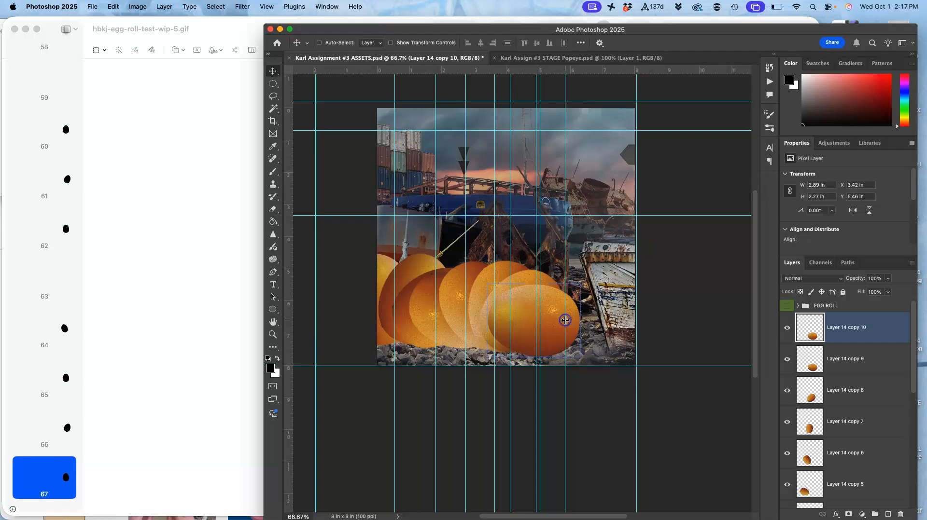
pyautogui.press('super+t')
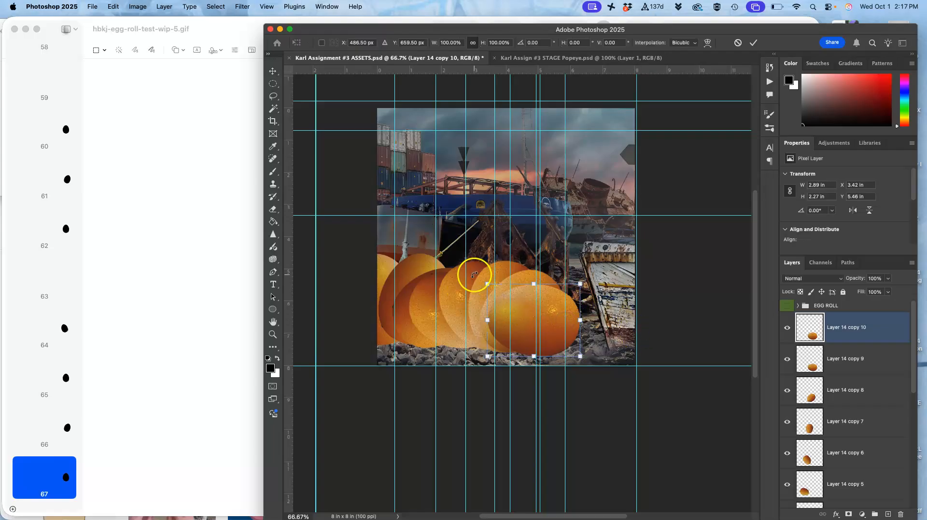
pyautogui.moveTo(482, 274); pyautogui.dragTo(533, 250)
pyautogui.click(537, 310)
pyautogui.moveTo(525, 319); pyautogui.dragTo(547, 310)
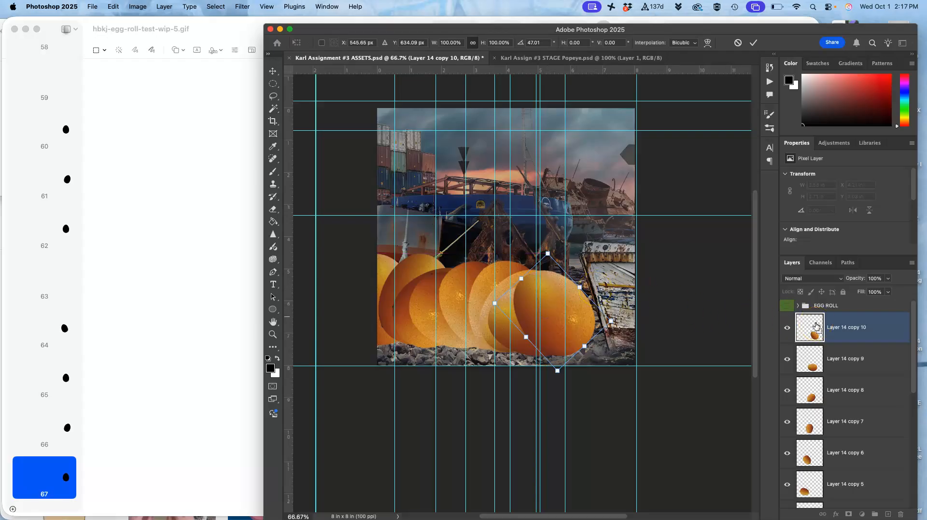
pyautogui.press('Return')
# - Duplicate Layer 14 copy 10, rotate the copy clockwise until nearly upright, and move it right to about X 4.74 in, Y 4.82 in
pyautogui.press('super+j')
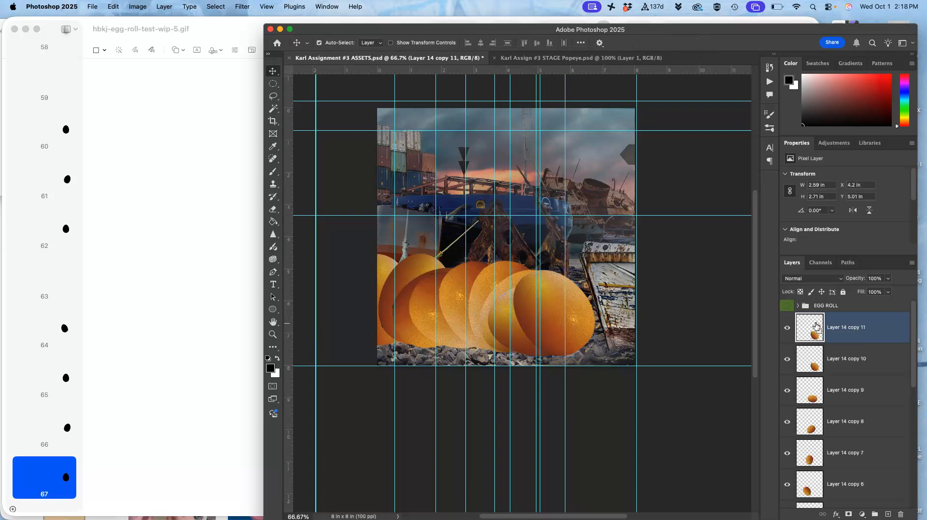
pyautogui.press('super+t')
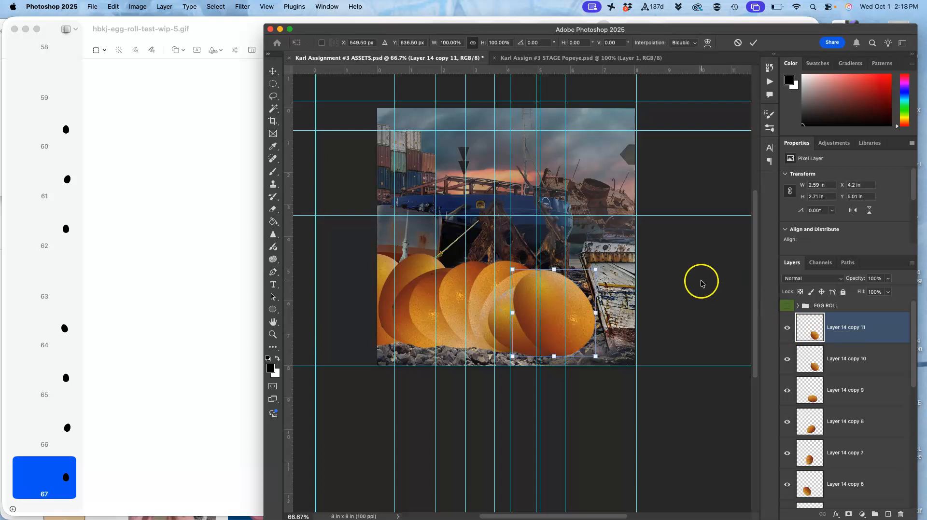
pyautogui.moveTo(502, 258); pyautogui.dragTo(537, 238)
pyautogui.moveTo(551, 304); pyautogui.dragTo(564, 300)
pyautogui.press('Return')
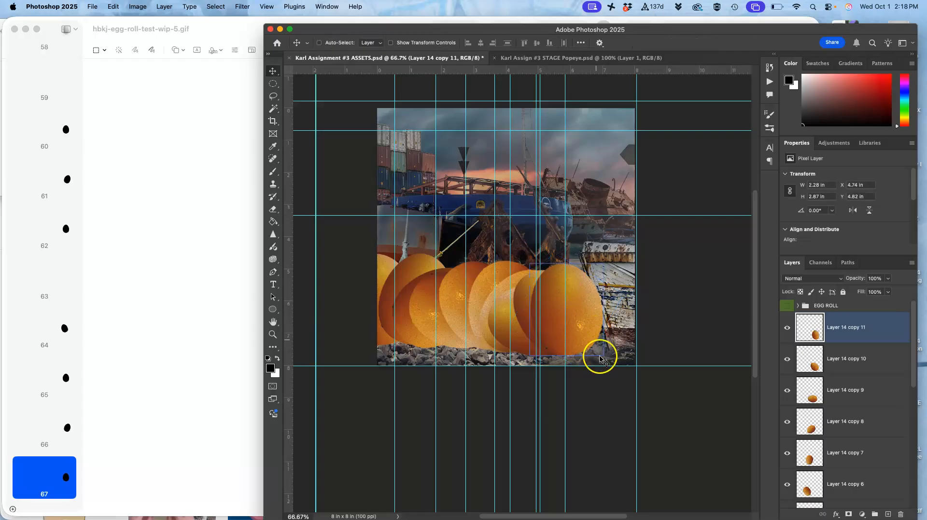
# - Hide the guides and close the hbkj-egg-roll-test-wip-5.gif reference window
pyautogui.press('super+h')
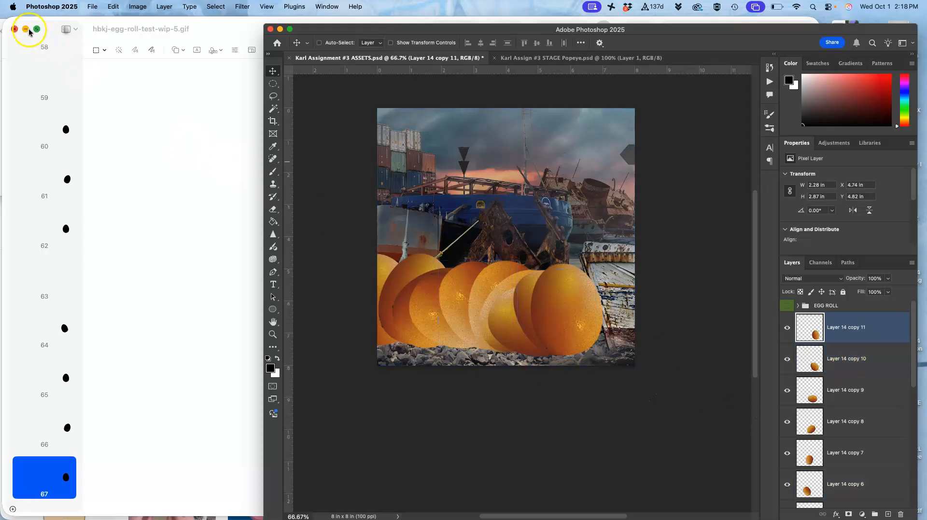
pyautogui.click(13, 30)
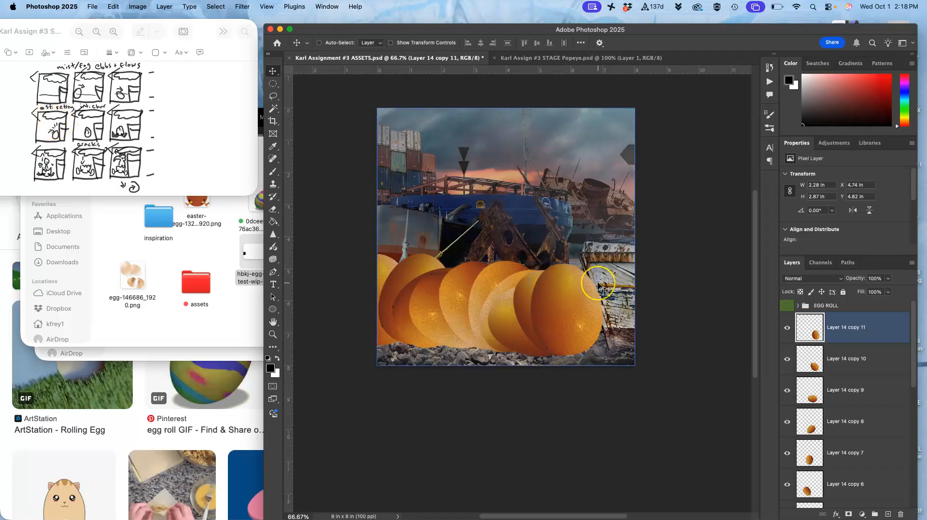
# - Create a new layer above Layer 14 copy 11 and lasso three thin impact-line shapes beside the last egg's upper right edge
pyautogui.click(883, 326)
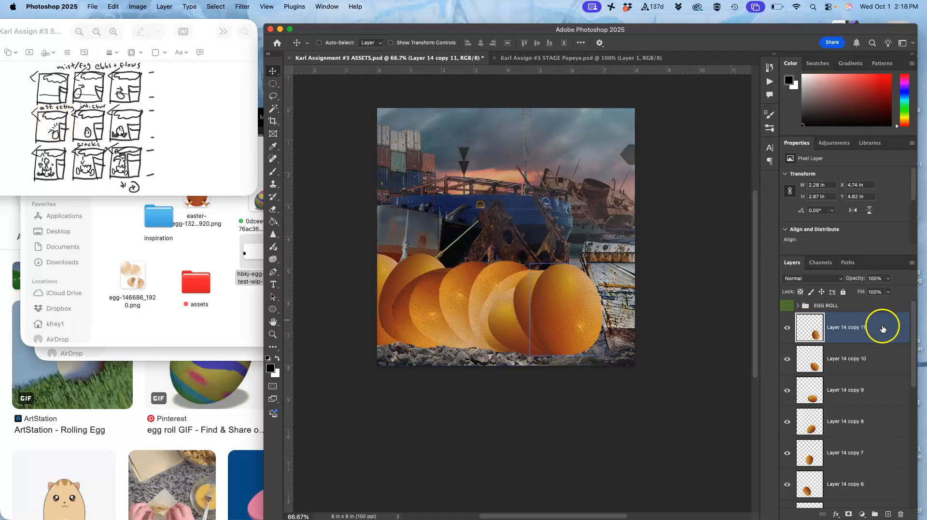
pyautogui.click(887, 513)
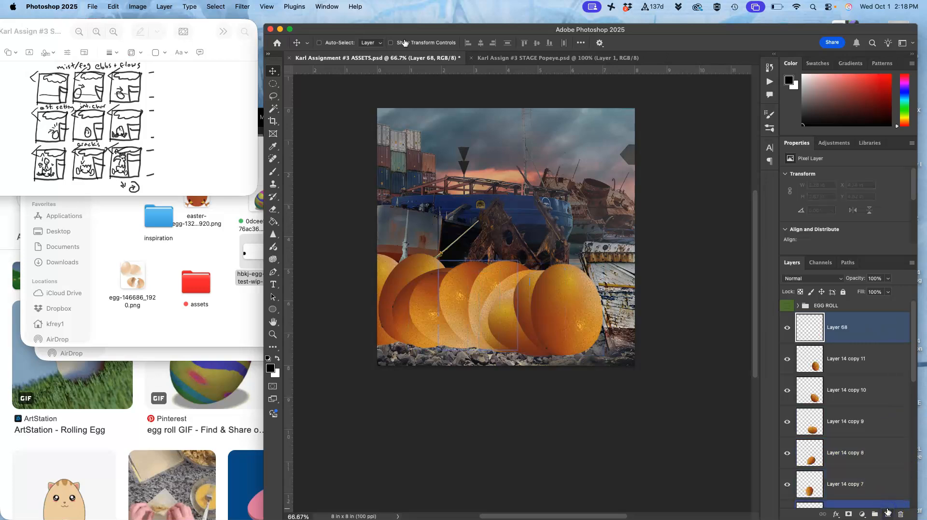
pyautogui.click(269, 101)
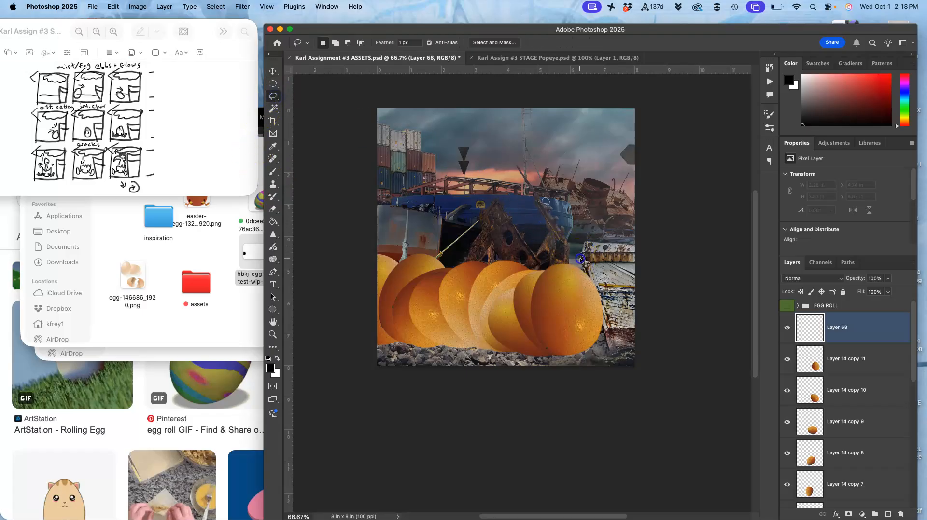
pyautogui.moveTo(581, 256)
pyautogui.mouseDown()
pyautogui.moveTo(620, 267)
pyautogui.moveTo(606, 281)
pyautogui.mouseUp()
pyautogui.press('shift')
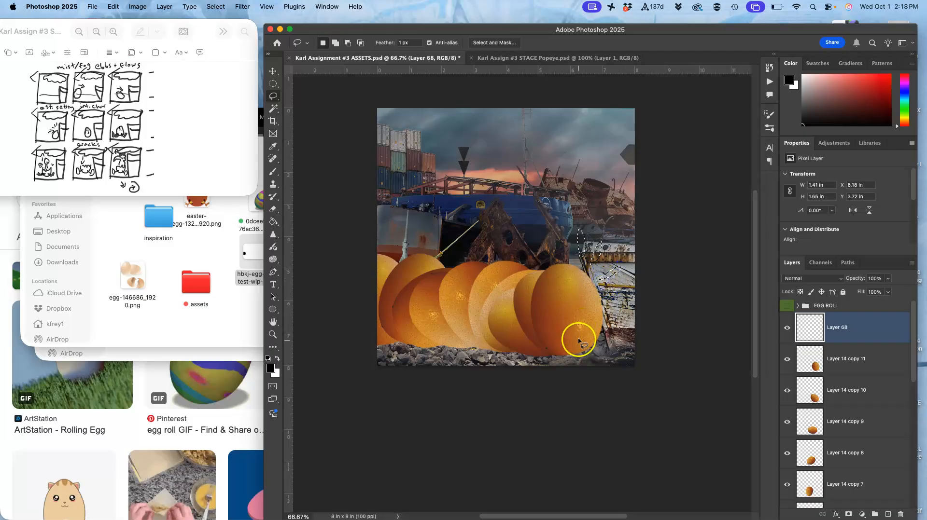
# - Fill the three lassoed shapes with white in Normal mode at 100% opacity and clear the selection
pyautogui.click(113, 6)
pyautogui.click(132, 154)
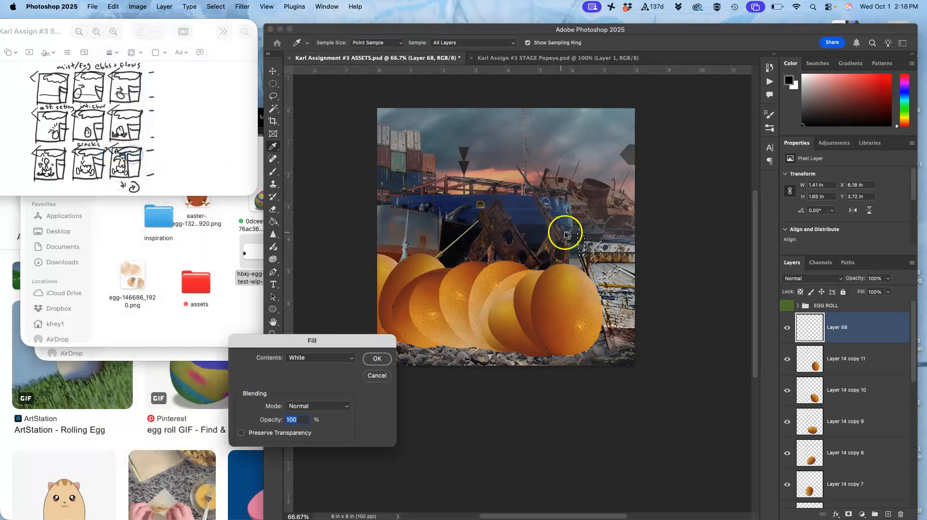
pyautogui.click(377, 358)
pyautogui.press('l')
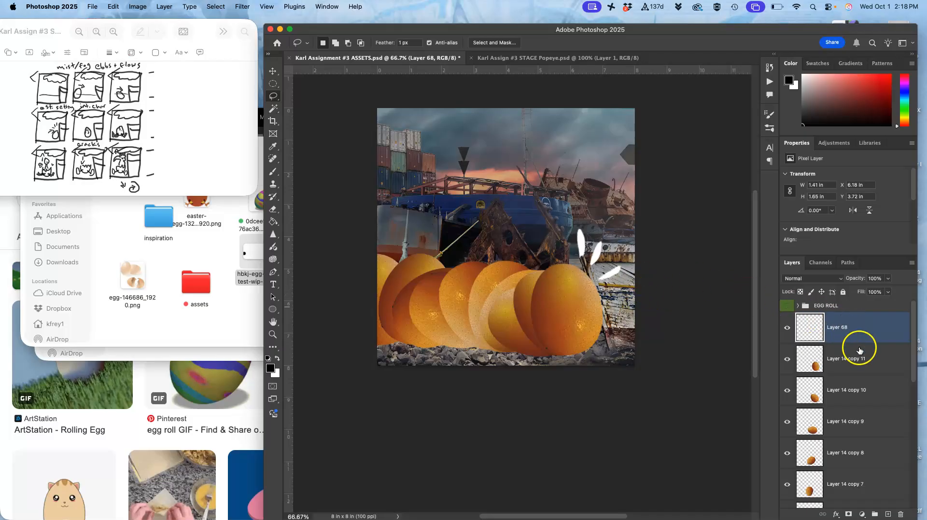
# - Add a 2 px black inside Stroke to the impact-line layer, Layer 68
pyautogui.doubleClick(863, 333)
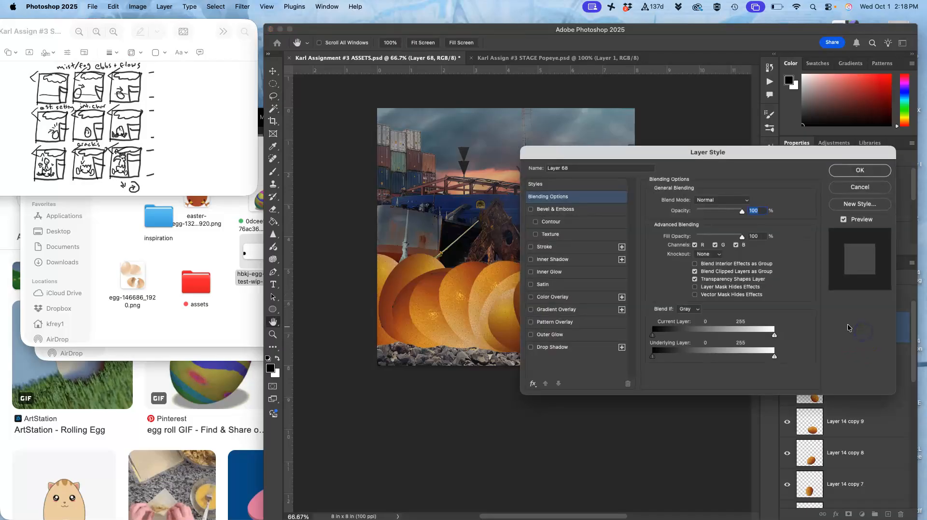
pyautogui.click(531, 247)
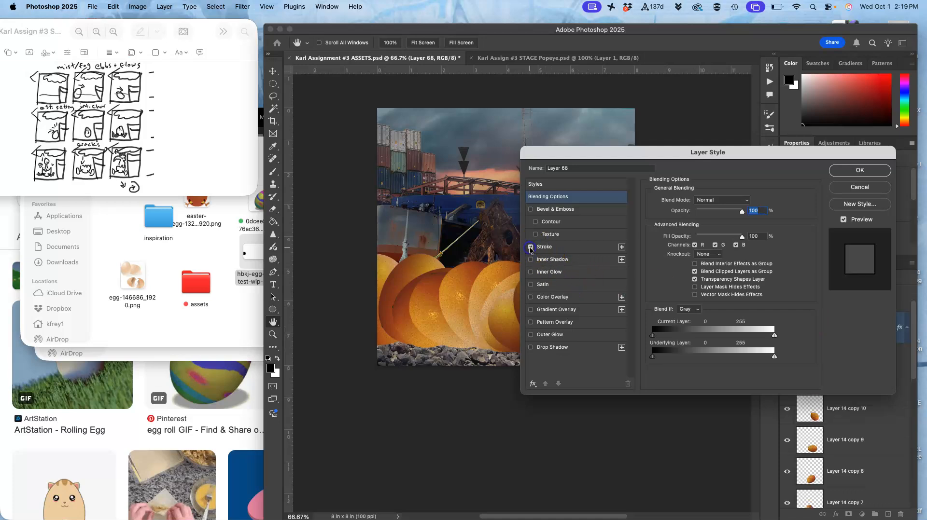
pyautogui.moveTo(652, 158); pyautogui.dragTo(521, 328)
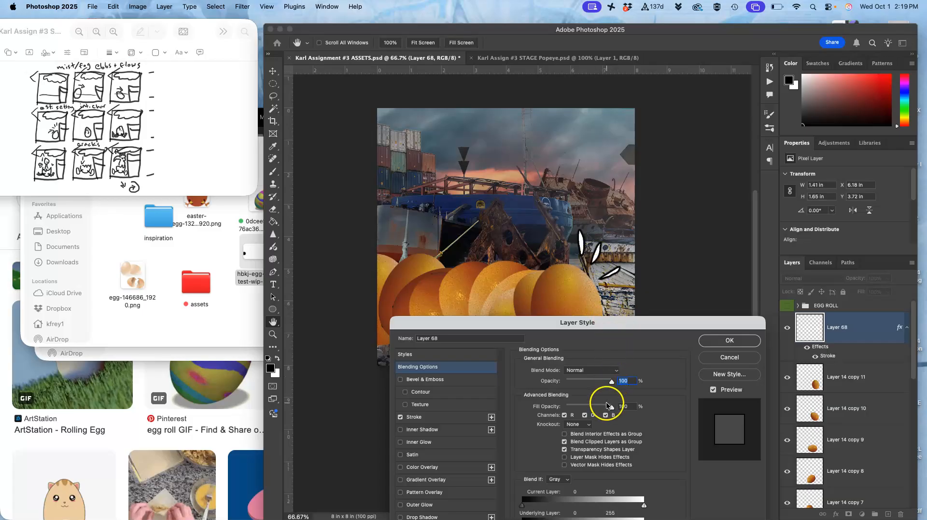
pyautogui.click(422, 418)
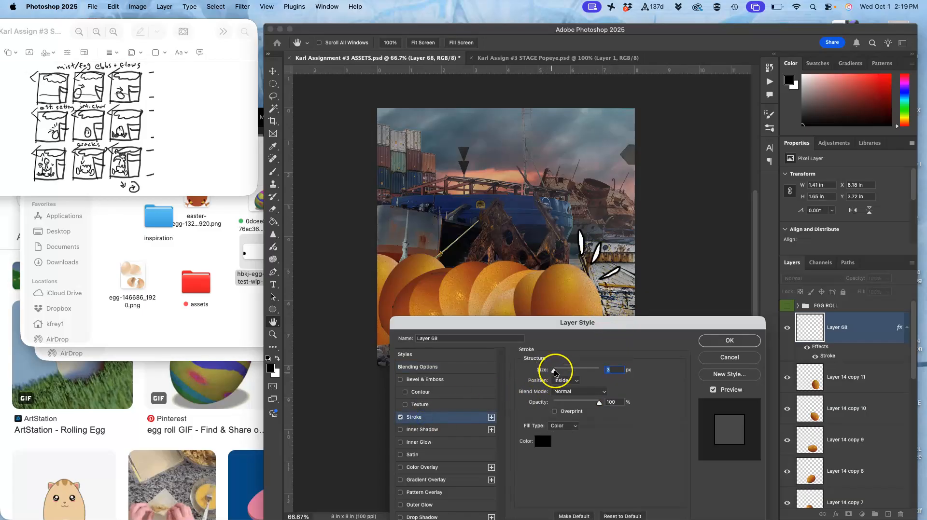
pyautogui.moveTo(554, 371); pyautogui.dragTo(553, 370)
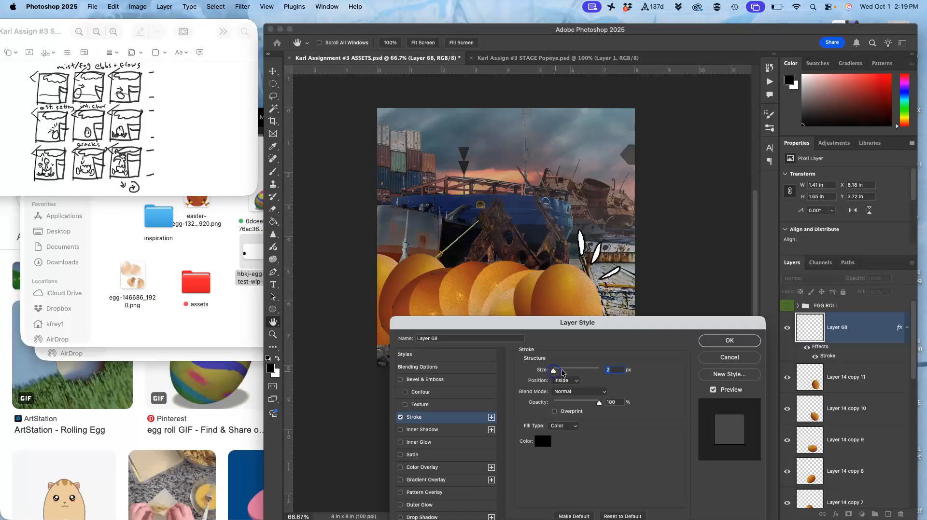
pyautogui.click(727, 341)
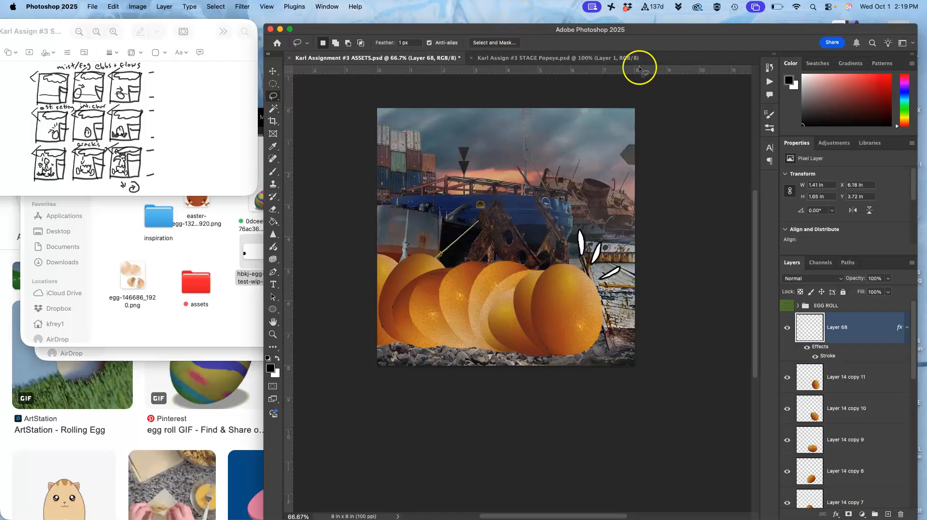
# - Label Layer 68 and Layer 14 copy 11 with the Indigo layer color
pyautogui.rightClick(788, 320)
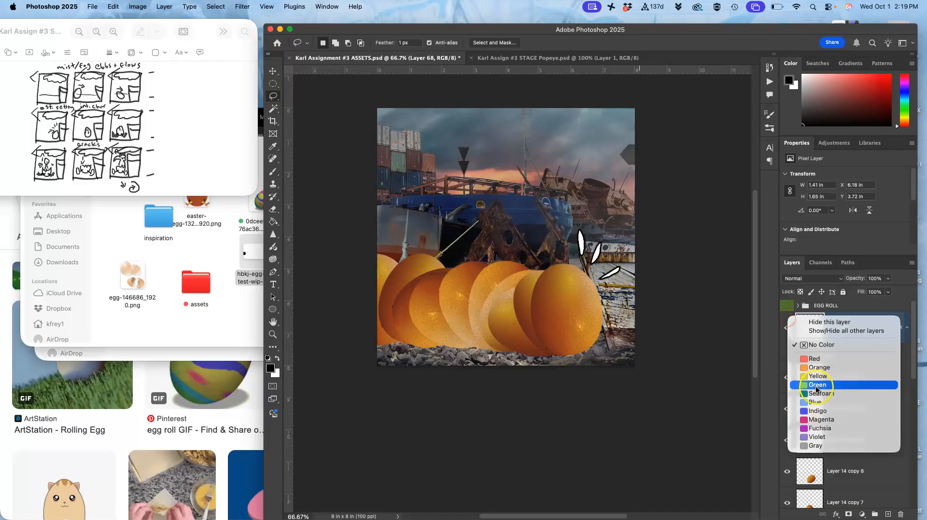
pyautogui.click(801, 411)
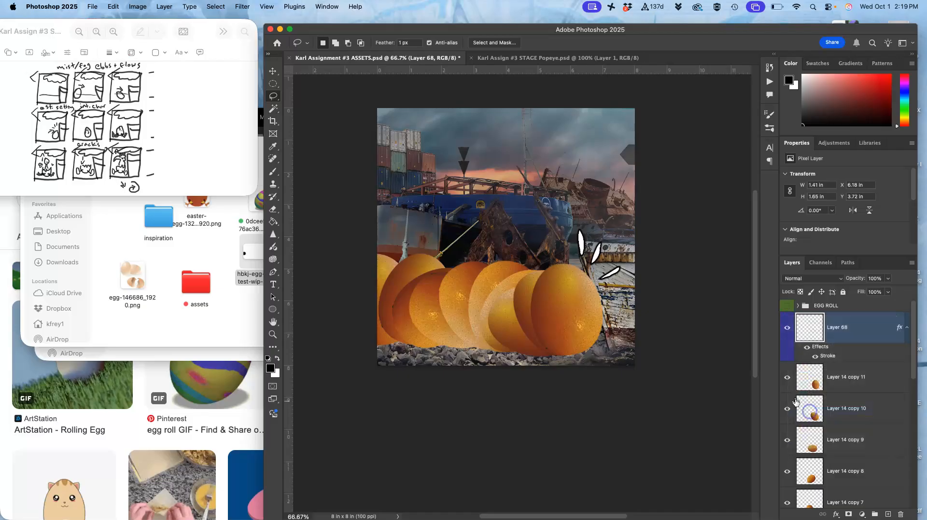
pyautogui.rightClick(787, 367)
pyautogui.click(808, 461)
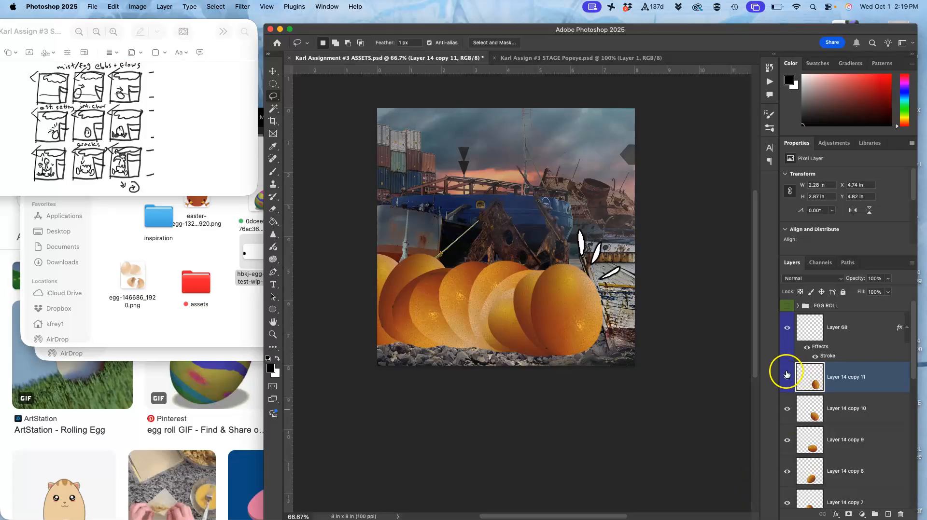
# - Hide Layer 68 and the egg layers from Layer 14 copy 11 down through Layer 14 copy 3
pyautogui.click(787, 330)
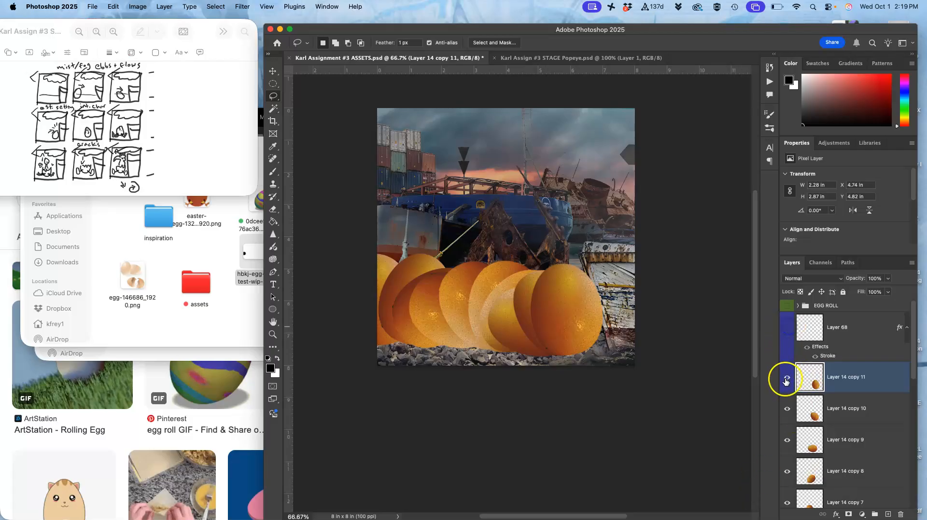
pyautogui.click(785, 380)
pyautogui.click(786, 407)
pyautogui.click(787, 440)
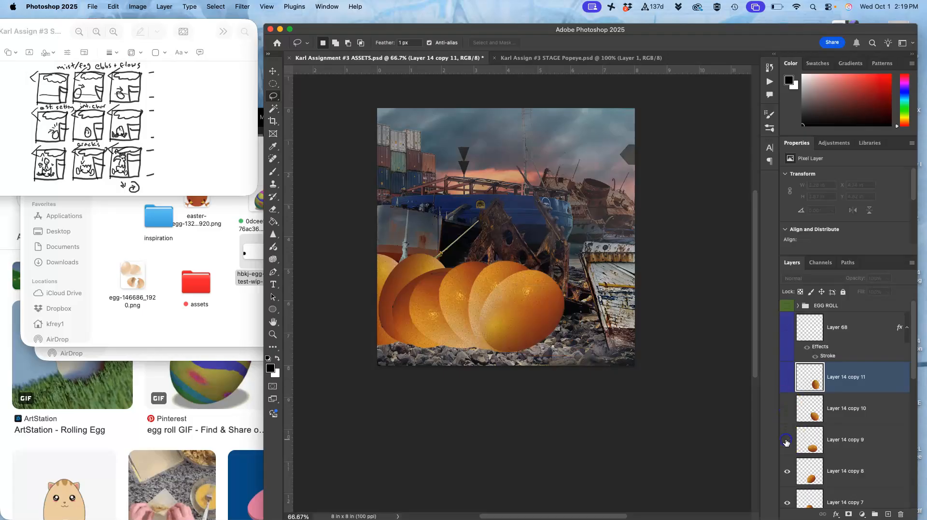
pyautogui.click(787, 472)
pyautogui.scroll(-3, 788, 473)
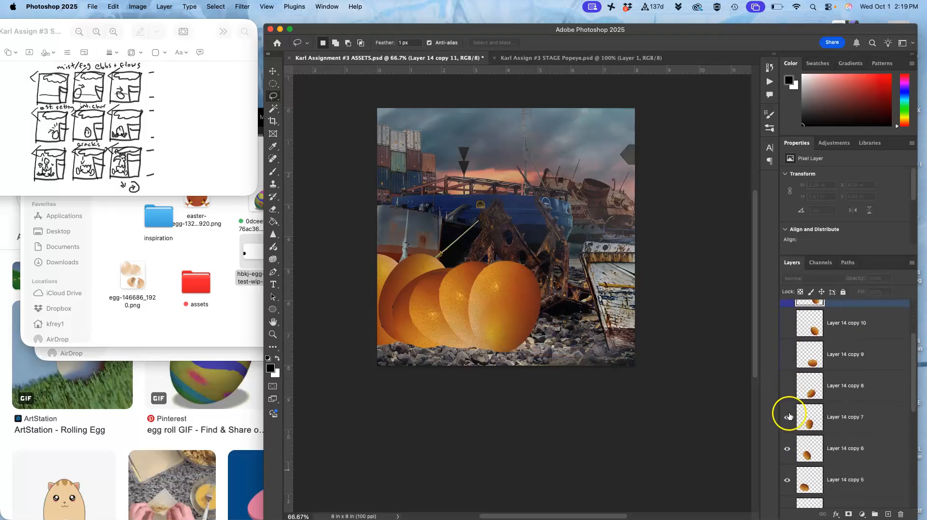
pyautogui.click(787, 416)
pyautogui.click(787, 456)
pyautogui.click(785, 480)
pyautogui.scroll(-3, 785, 482)
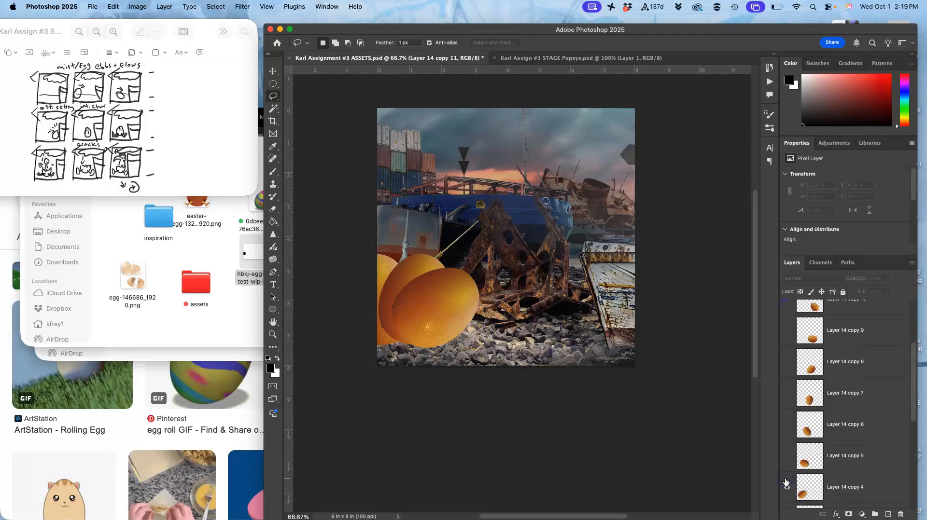
pyautogui.click(786, 445)
pyautogui.click(785, 476)
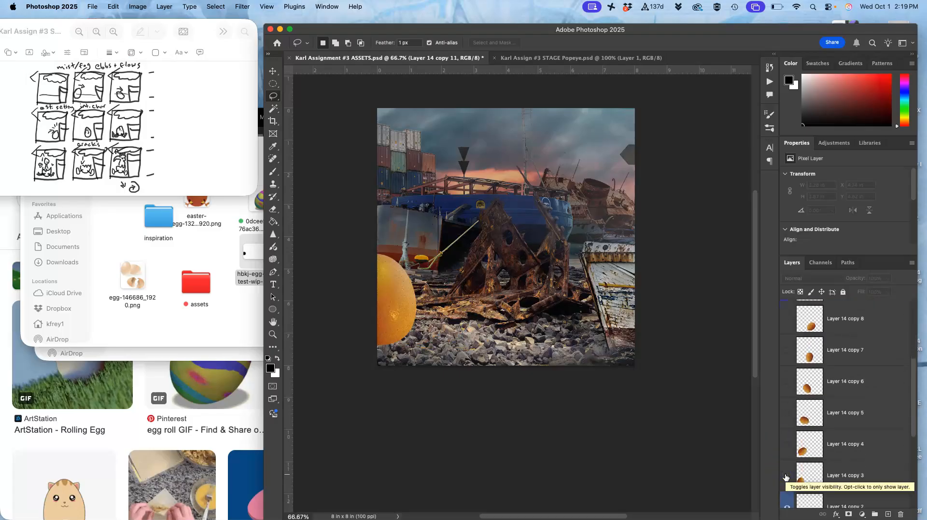
# - Show the egg layers one by one from Layer 14 copy 3 up to Layer 14 copy 11 to preview the roll
pyautogui.click(785, 477)
pyautogui.click(787, 453)
pyautogui.click(787, 420)
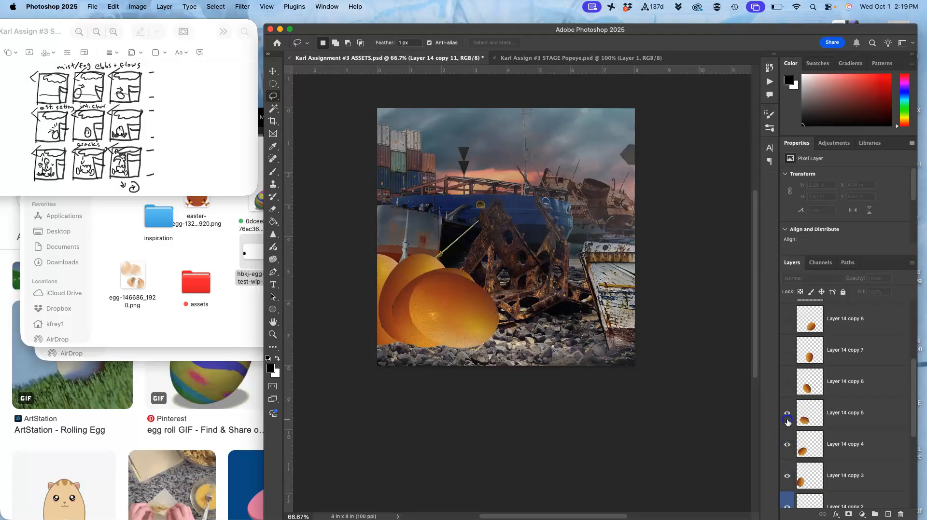
pyautogui.click(788, 373)
pyautogui.click(789, 386)
pyautogui.click(789, 362)
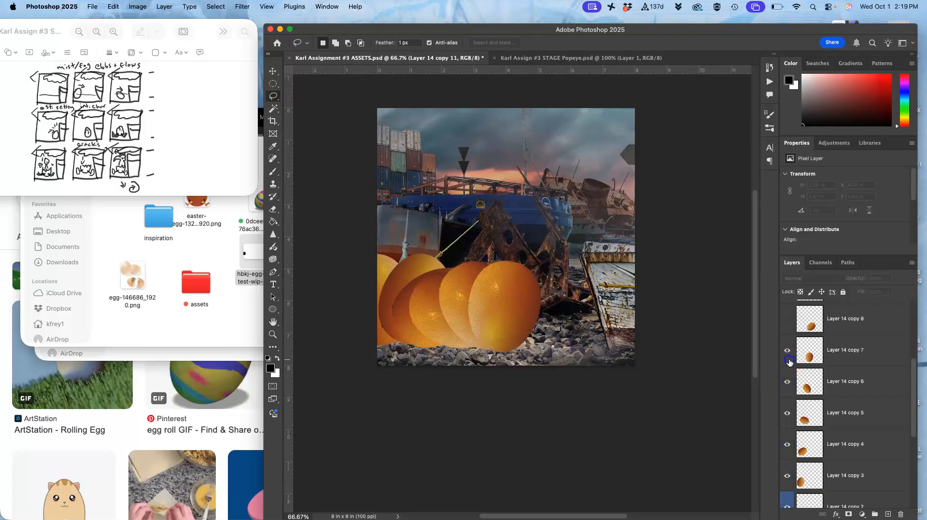
pyautogui.click(787, 319)
pyautogui.scroll(2, 787, 323)
pyautogui.click(787, 330)
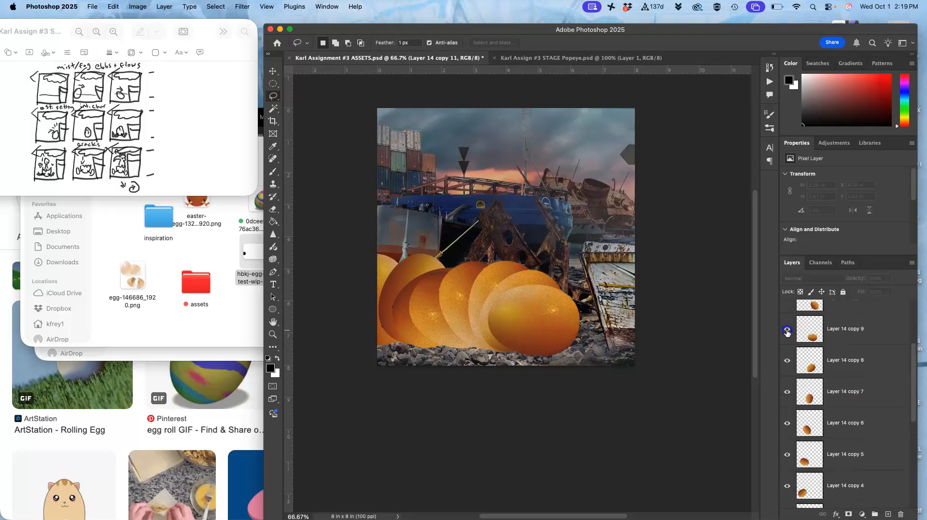
pyautogui.click(790, 305)
pyautogui.scroll(1, 790, 309)
pyautogui.click(789, 324)
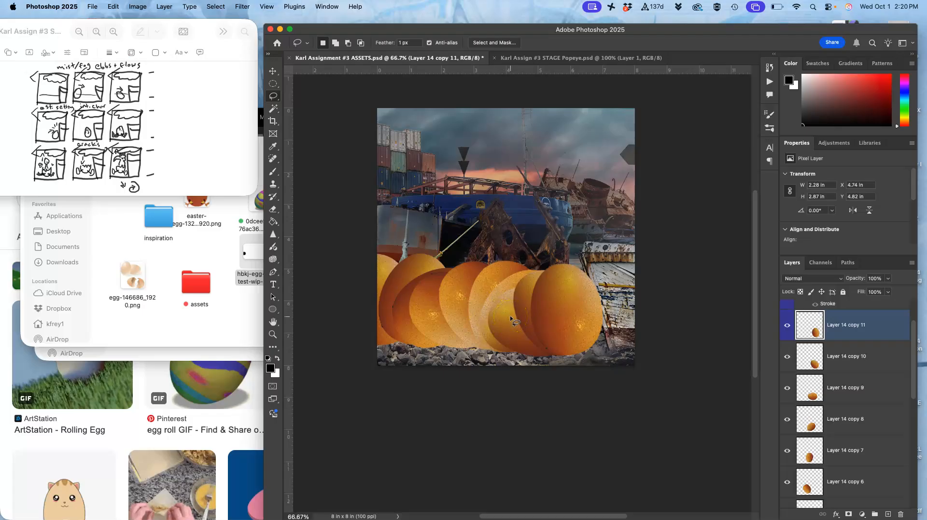
# - Hide the egg layers one by one from Layer 14 copy 11 down to Layer 14 copy 3, leaving only Layer 14 copy 2
pyautogui.click(786, 329)
pyautogui.click(786, 358)
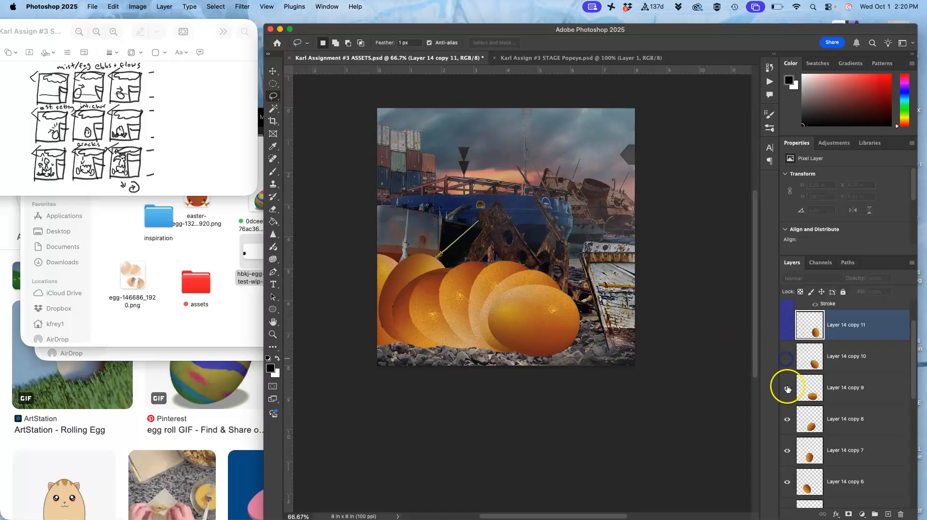
pyautogui.click(787, 387)
pyautogui.click(787, 419)
pyautogui.click(787, 451)
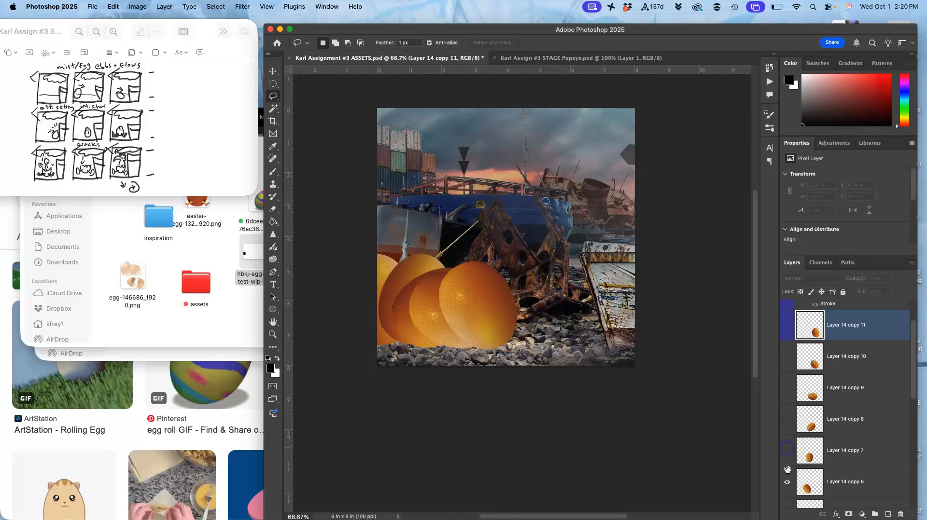
pyautogui.click(787, 482)
pyautogui.scroll(-3, 786, 482)
pyautogui.click(790, 452)
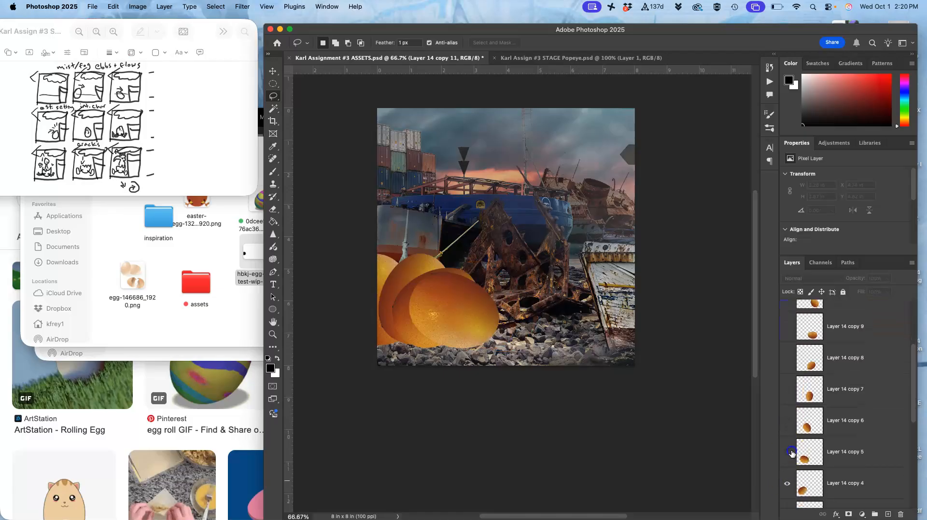
pyautogui.click(787, 484)
pyautogui.scroll(-2, 788, 480)
pyautogui.click(789, 472)
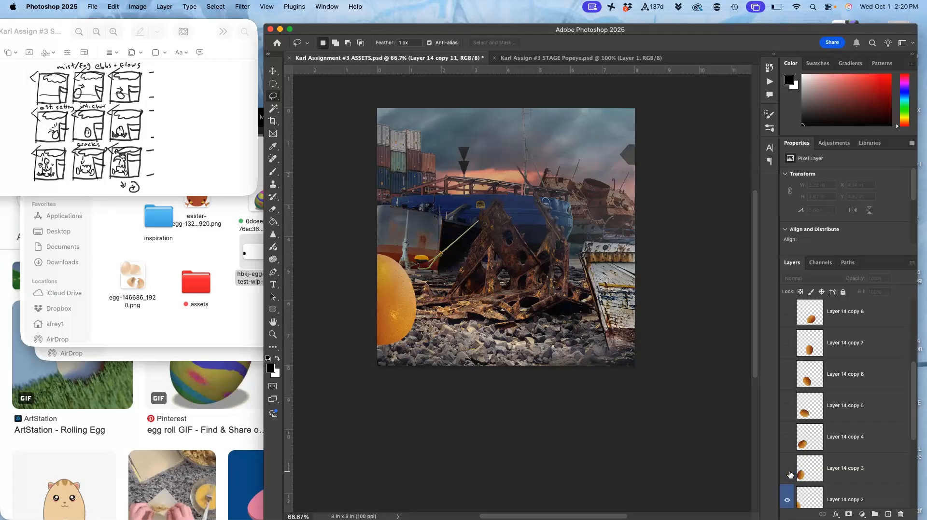
pyautogui.scroll(-3, 790, 475)
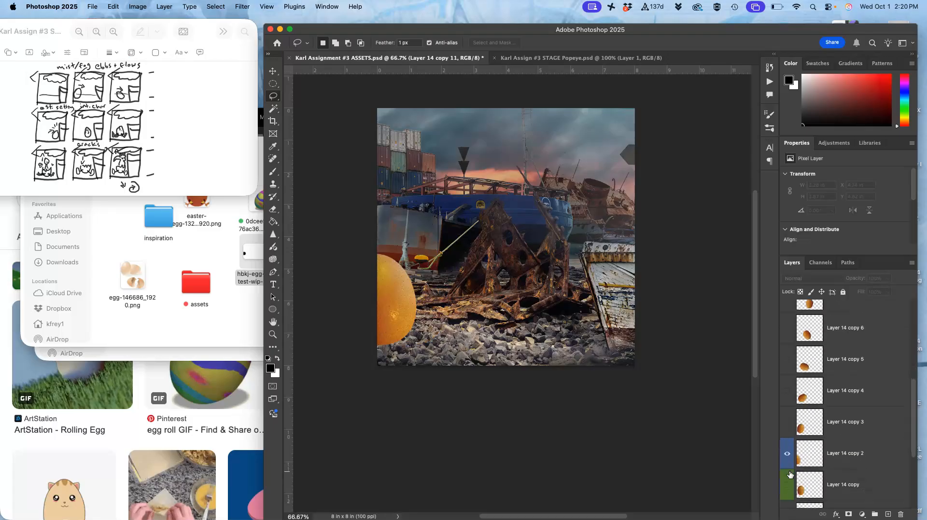
pyautogui.click(787, 419)
pyautogui.click(787, 418)
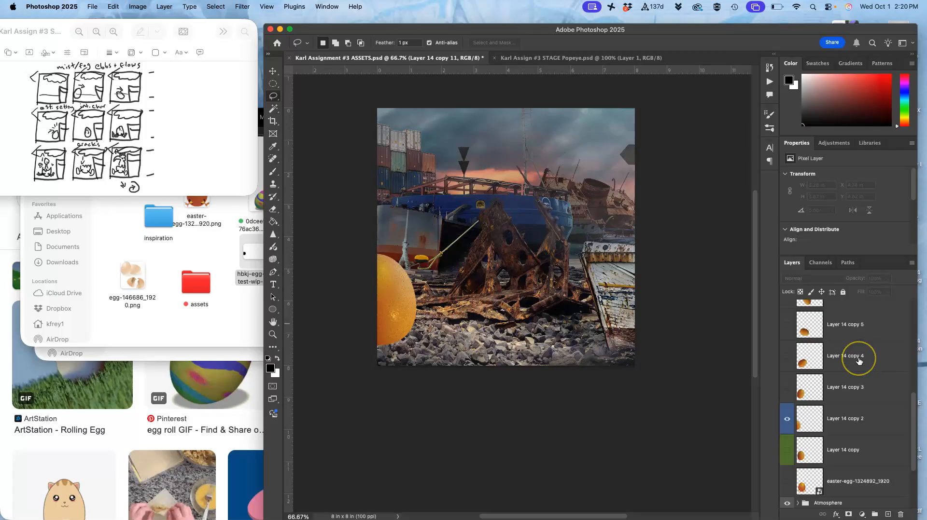
pyautogui.scroll(5, 858, 361)
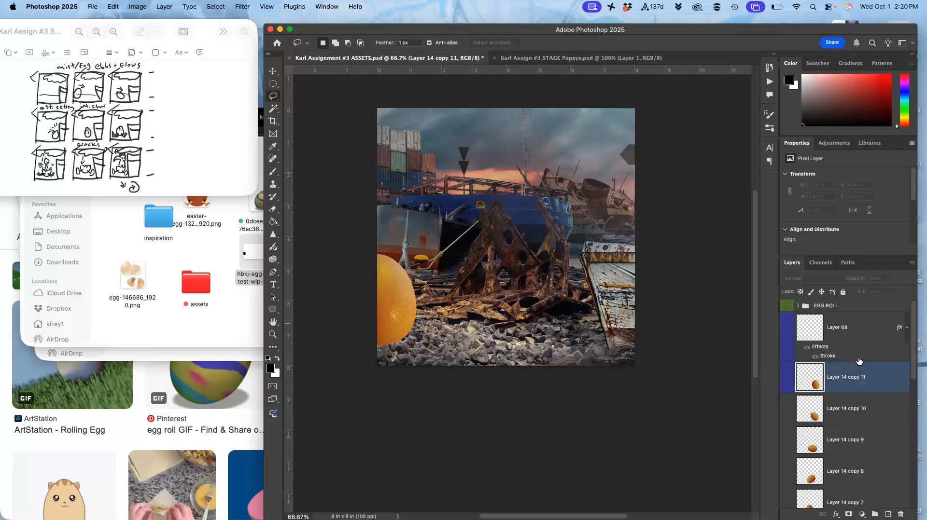
pyautogui.scroll(-8, 851, 393)
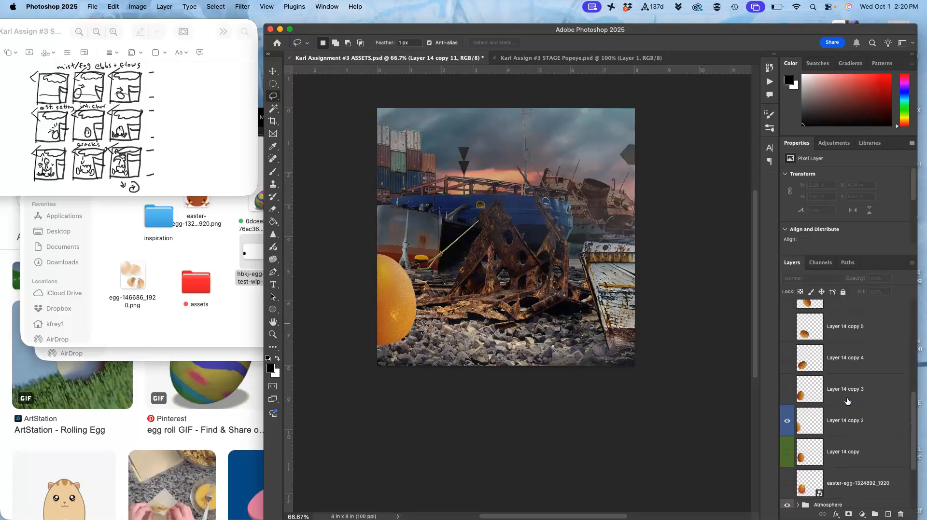
pyautogui.click(838, 421)
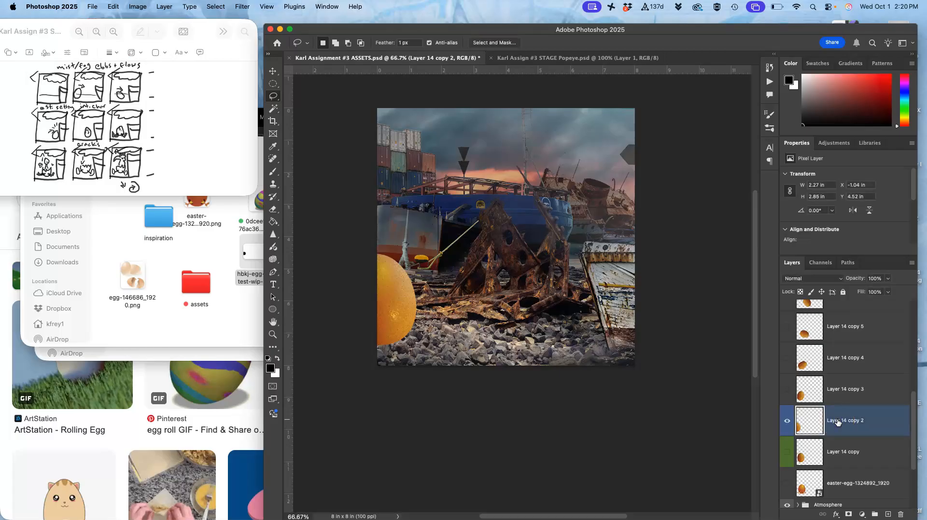
pyautogui.scroll(6, 833, 312)
# - Create an empty layer above the EGG ROLL group and name it TOP MOST
pyautogui.click(839, 310)
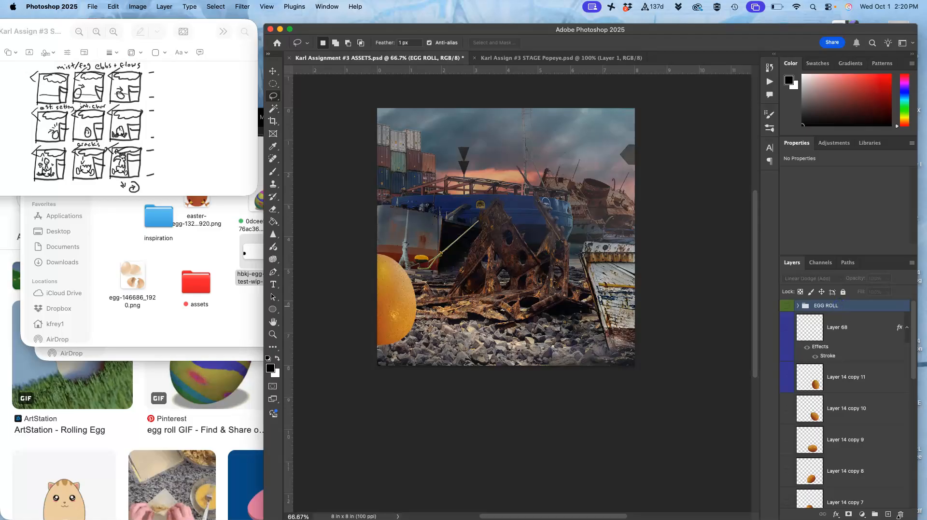
pyautogui.click(888, 515)
pyautogui.doubleClick(839, 315)
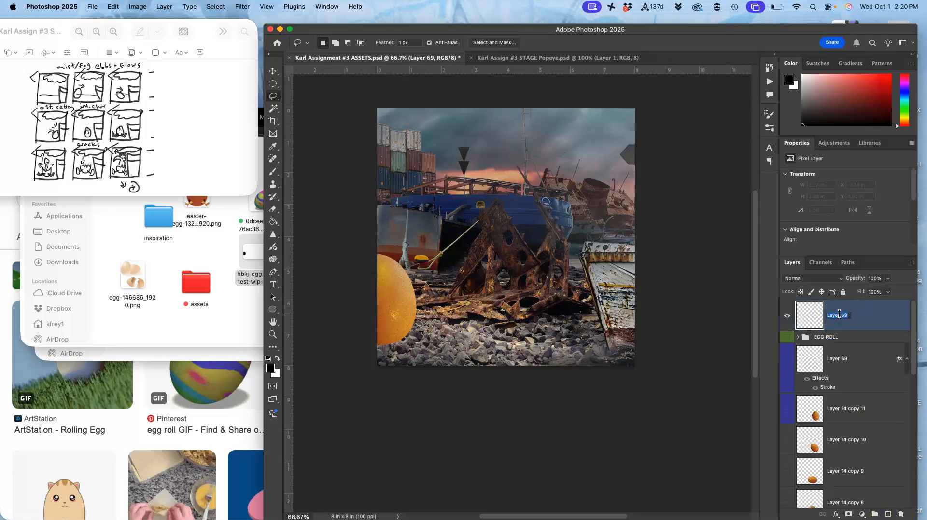
pyautogui.press('Return')
pyautogui.click(787, 317)
pyautogui.click(853, 312)
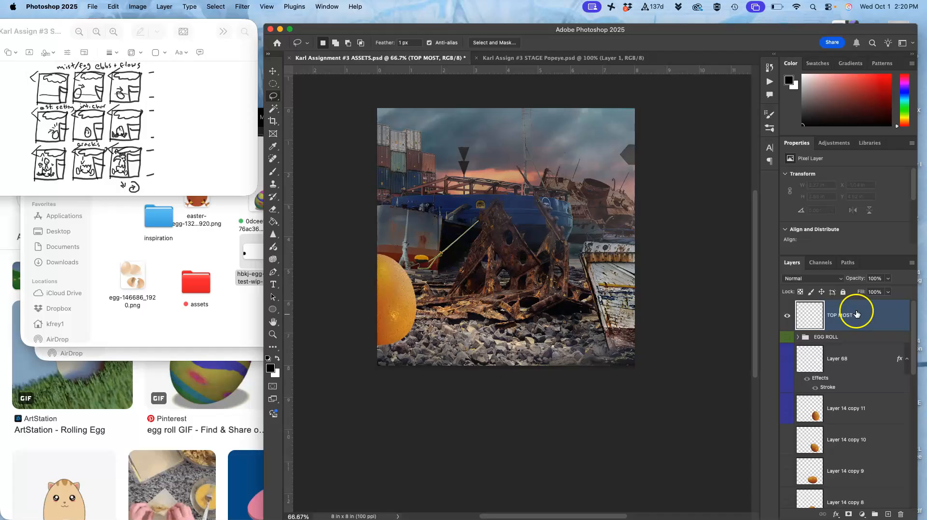
# - Fully lock the TOP MOST layer and label it with the Red layer color
pyautogui.click(842, 291)
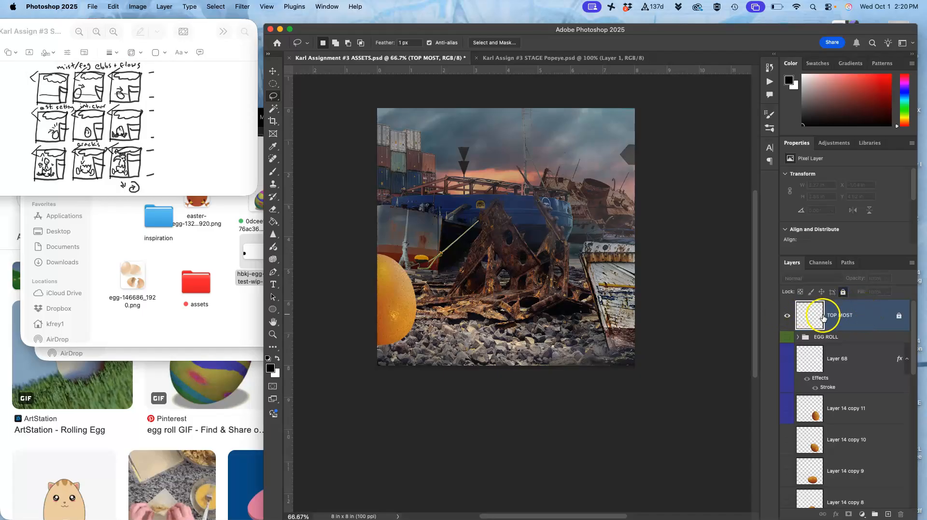
pyautogui.rightClick(786, 311)
pyautogui.click(812, 350)
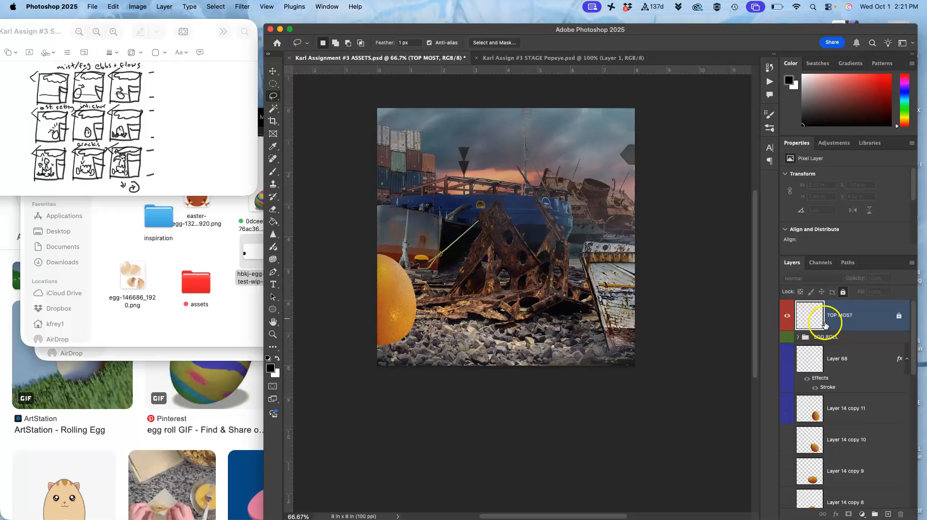
# - Stamp the visible Layer 14 copy 2 frame into a merged layer and paste a copy of it into the STAGE Popeye document
pyautogui.click(161, 7)
pyautogui.keyDown('alt'); pyautogui.click(186, 361); pyautogui.keyUp('alt')
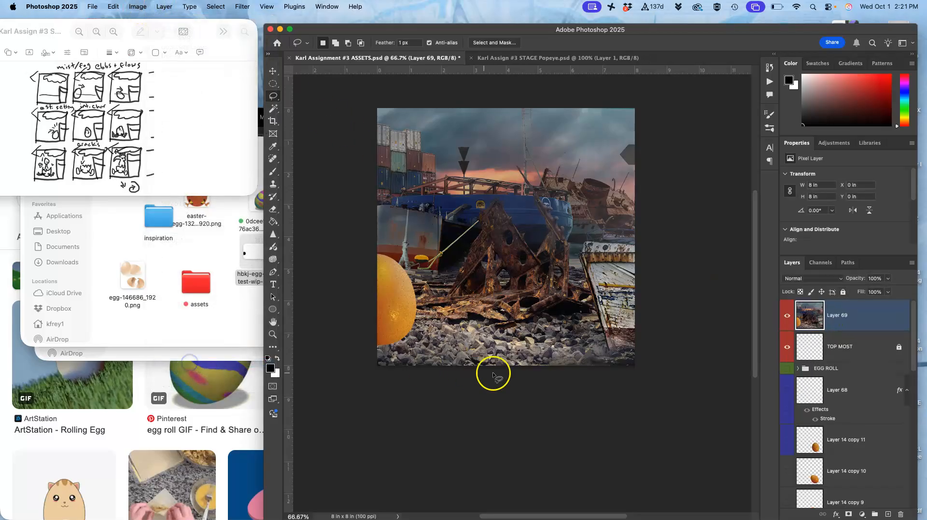
pyautogui.keyDown('super'); pyautogui.click(809, 317); pyautogui.keyUp('super')
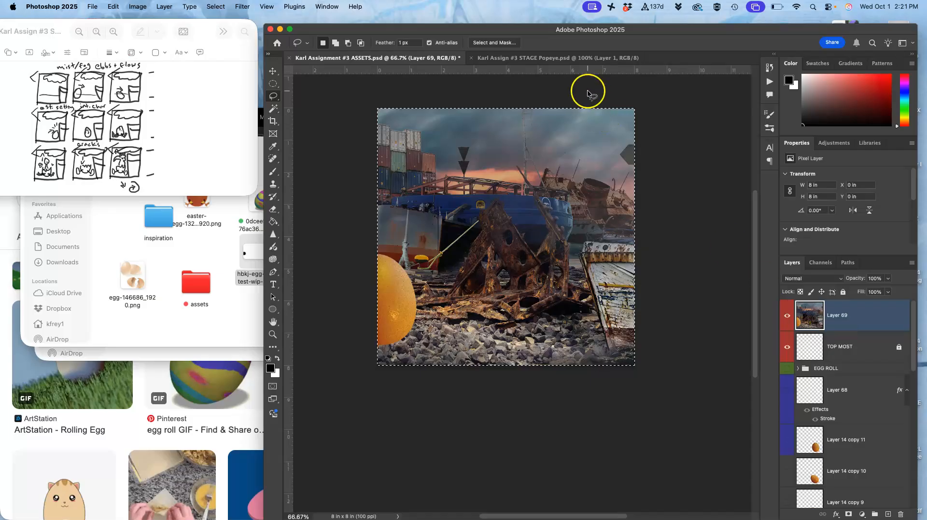
pyautogui.click(550, 58)
pyautogui.press('super+v')
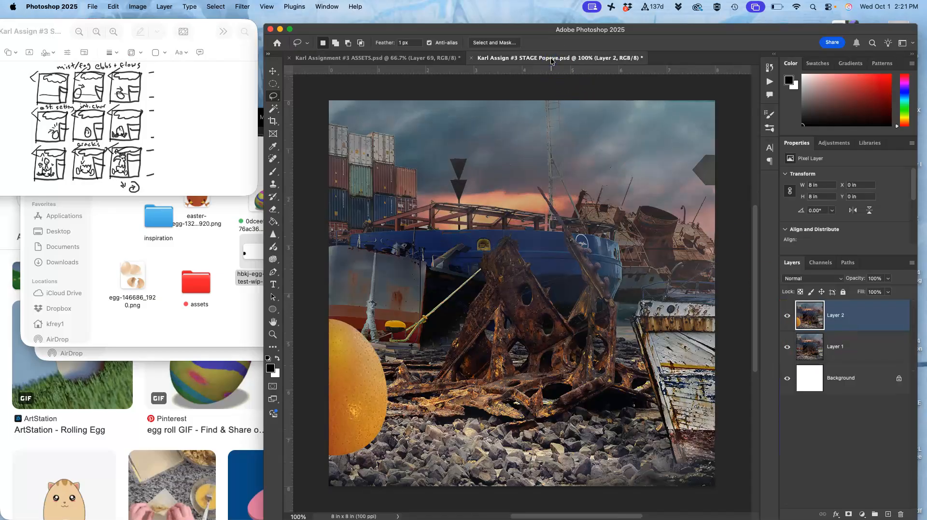
pyautogui.click(786, 316)
pyautogui.click(786, 317)
# - Return to the ASSETS document, clear the selection and delete the stamped Layer 69
pyautogui.click(424, 58)
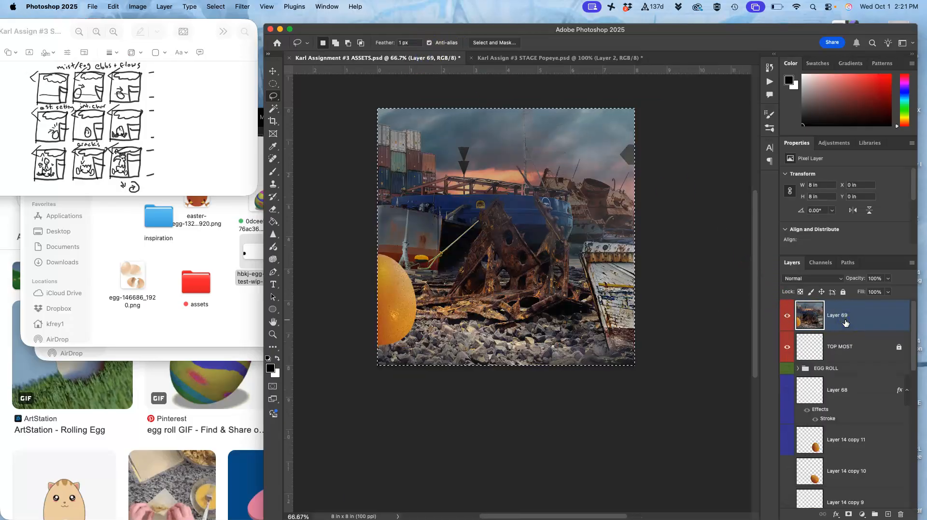
pyautogui.press('super+d')
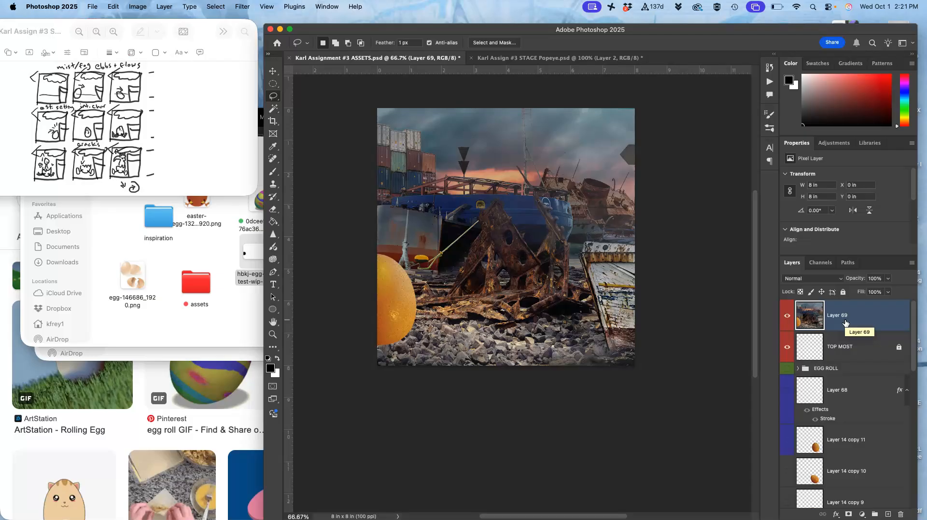
pyautogui.press('Delete')
# - Show Layer 14 copy 3, hide Layer 14 copy 2, and select the TOP MOST layer
pyautogui.scroll(-8, 802, 435)
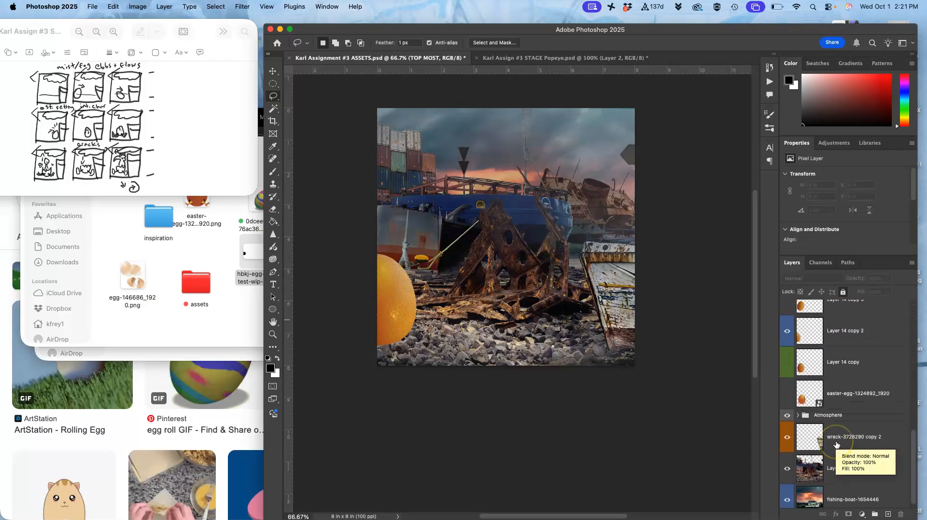
pyautogui.click(786, 363)
pyautogui.click(786, 389)
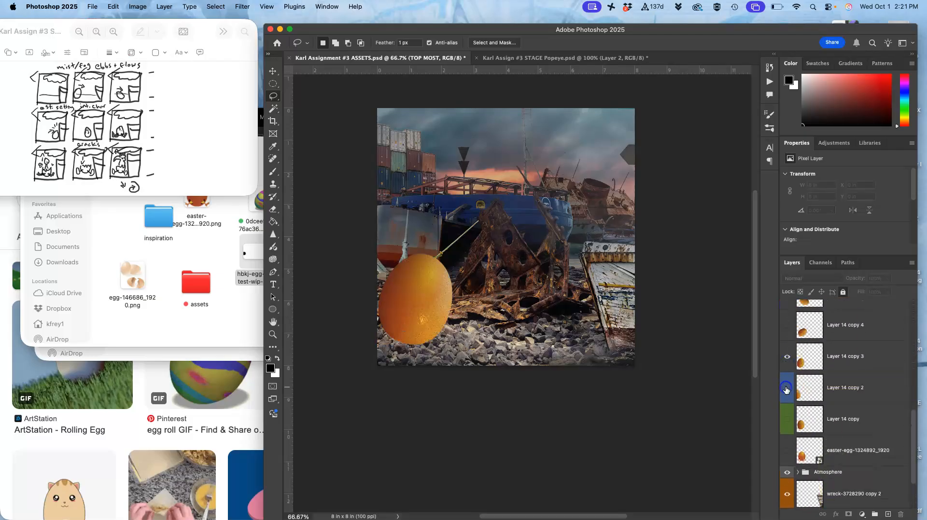
pyautogui.scroll(8, 821, 383)
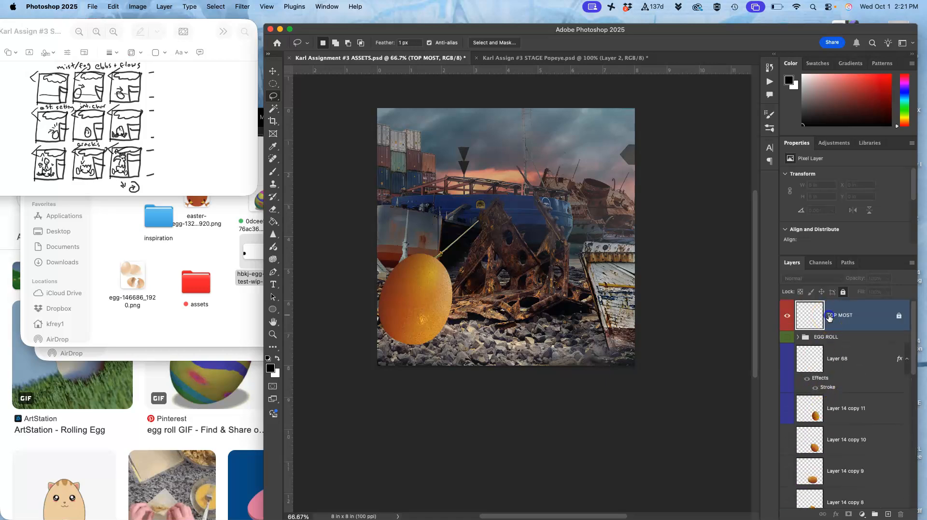
# - Stamp the visible Layer 14 copy 3 frame above TOP MOST and paste a copy of the full canvas into the STAGE Popeye document
pyautogui.click(164, 6)
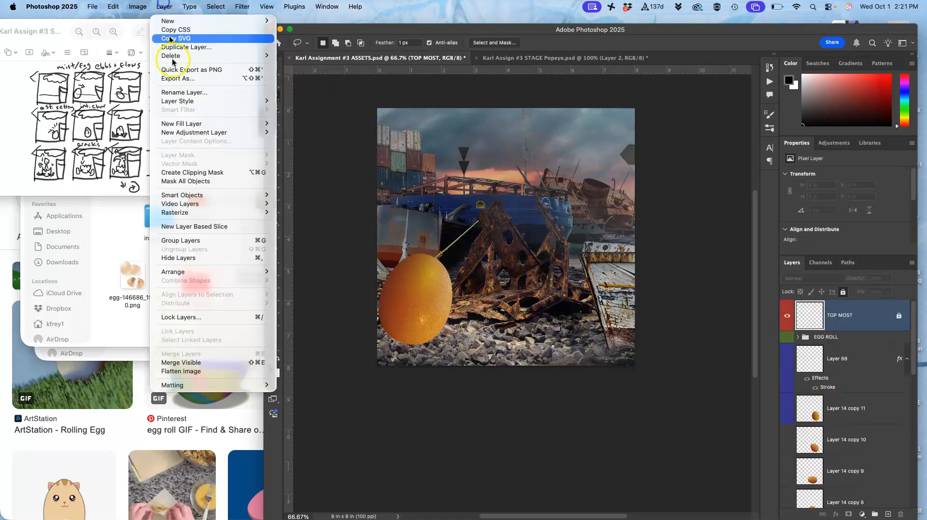
pyautogui.keyDown('alt'); pyautogui.click(183, 364); pyautogui.keyUp('alt')
pyautogui.press('super+a')
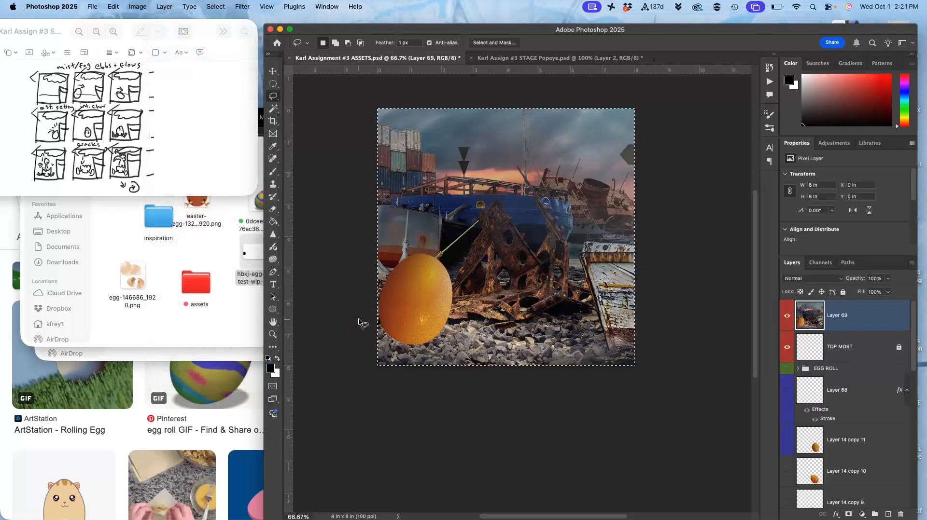
pyautogui.click(531, 58)
pyautogui.press('super+v')
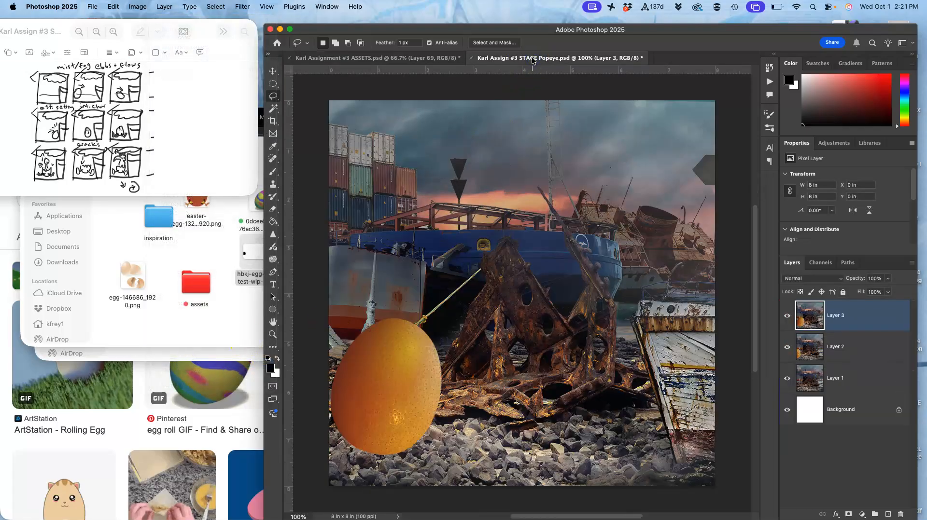
# - Undo the stamped layer in the ASSETS document, and show Layer 14 copy 4 in place of Layer 14 copy 3
pyautogui.click(386, 57)
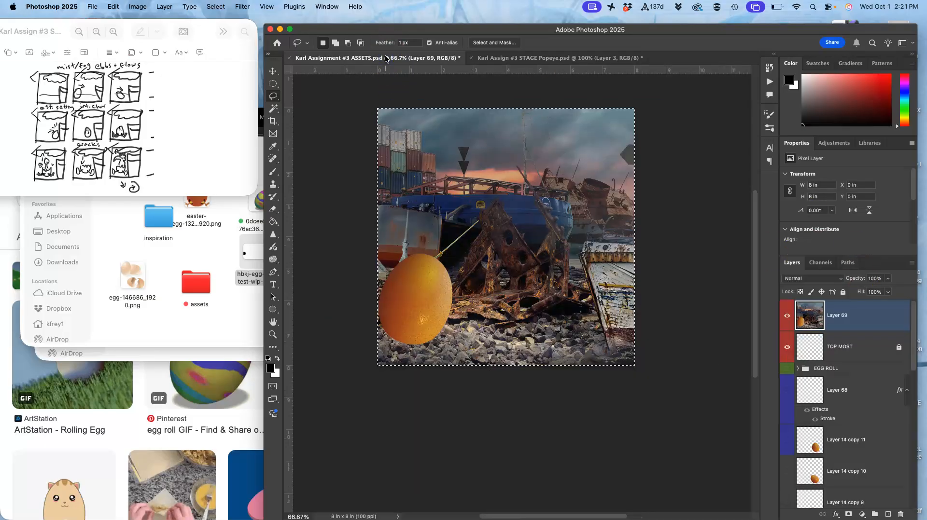
pyautogui.press('super+z')
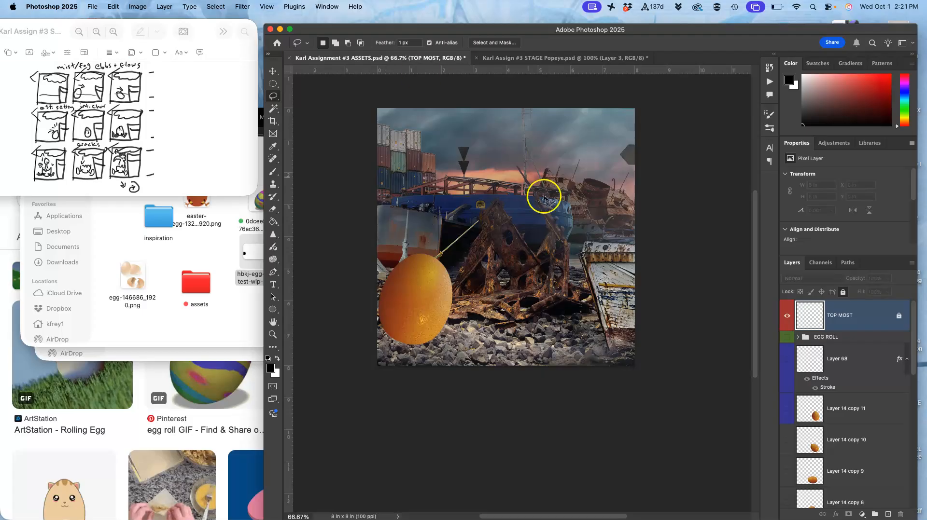
pyautogui.scroll(-10, 834, 420)
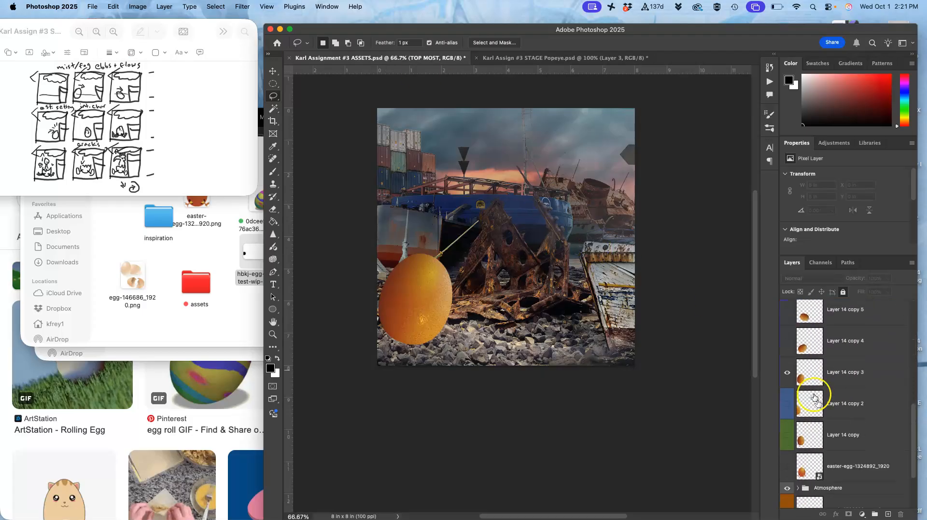
pyautogui.click(785, 349)
pyautogui.click(786, 374)
pyautogui.scroll(10, 855, 407)
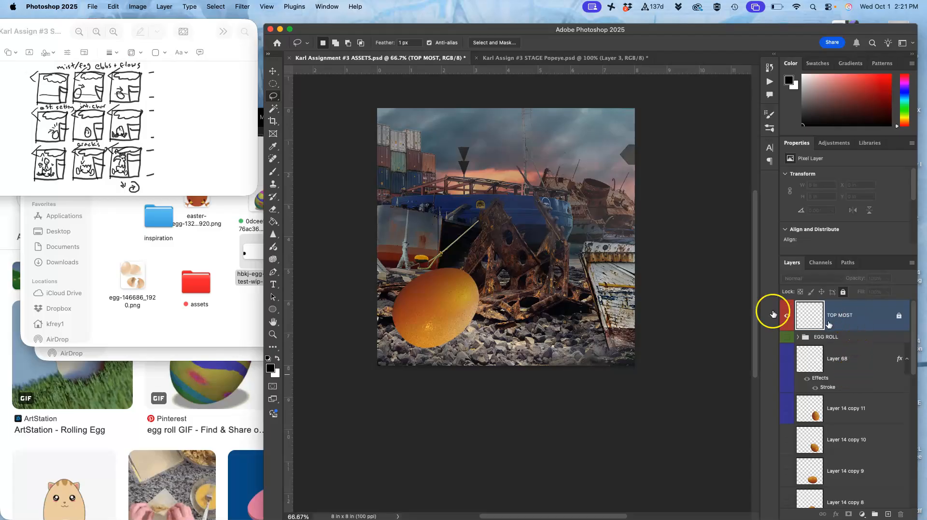
# - Stamp the visible Layer 14 copy 4 frame above TOP MOST and paste a copy of the full canvas into the STAGE Popeye document
pyautogui.click(164, 7)
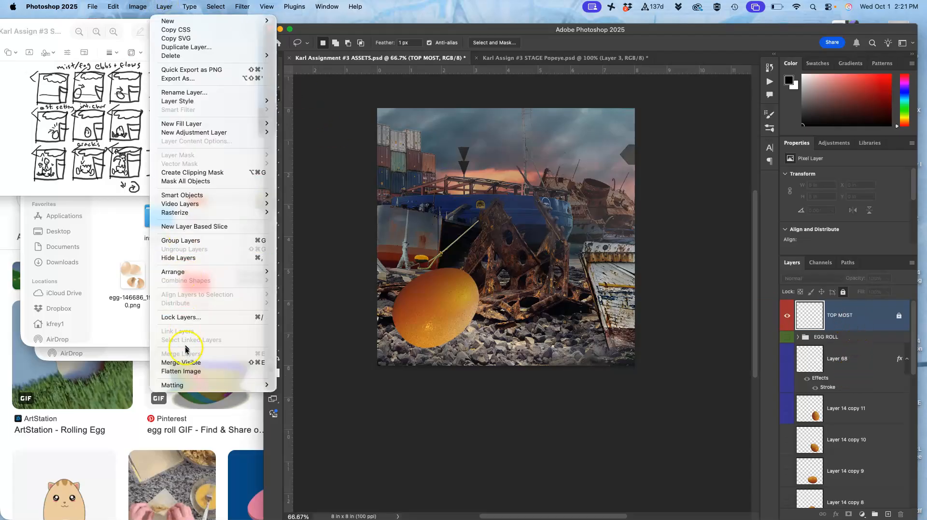
pyautogui.keyDown('alt'); pyautogui.click(186, 362); pyautogui.keyUp('alt')
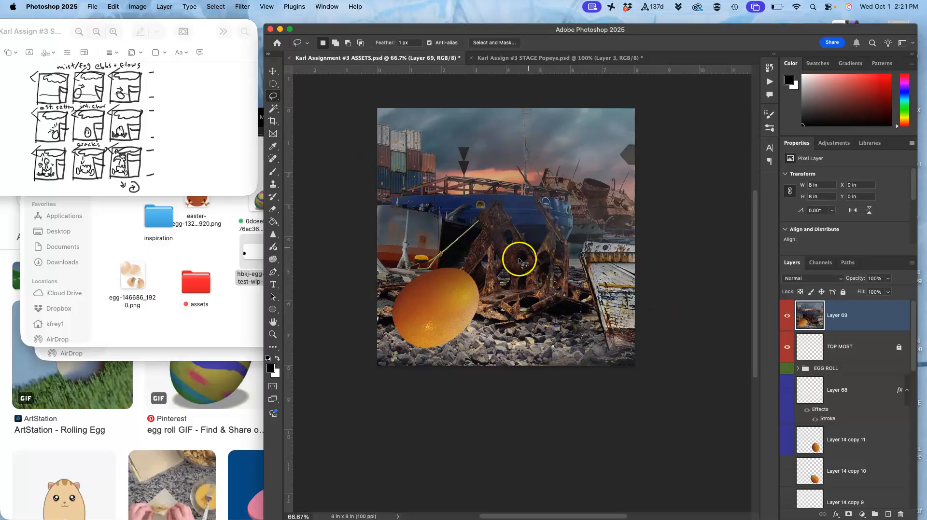
pyautogui.press('super+a')
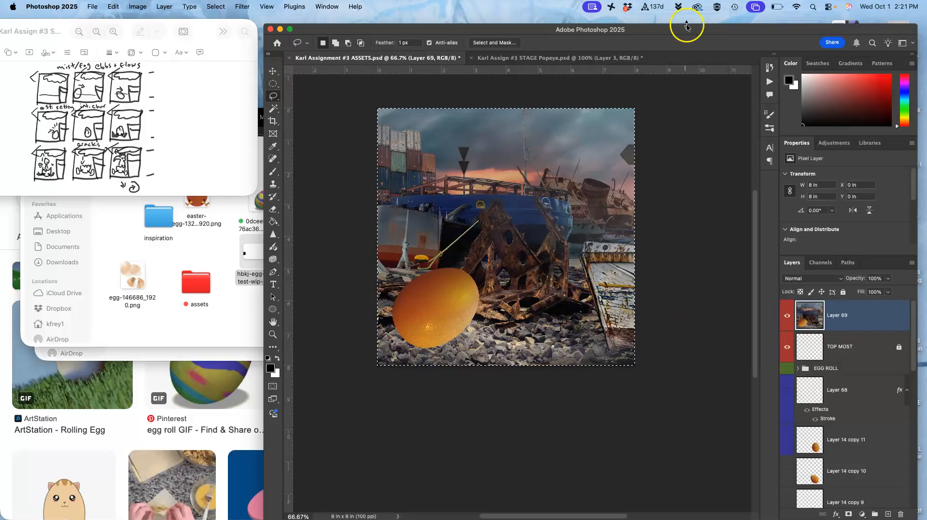
pyautogui.click(579, 58)
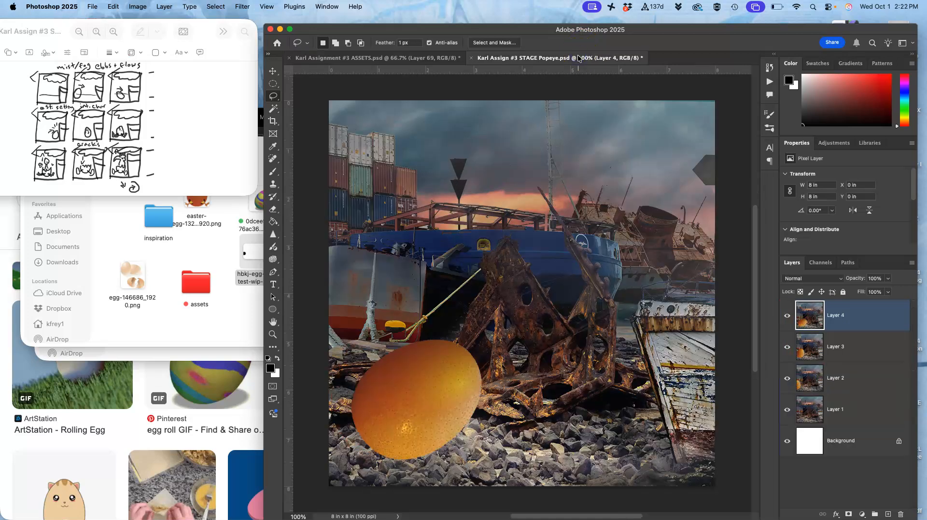
# - Remove the stamped layer in the ASSETS document, and show Layer 14 copy 5 in place of Layer 14 copy 4
pyautogui.click(445, 58)
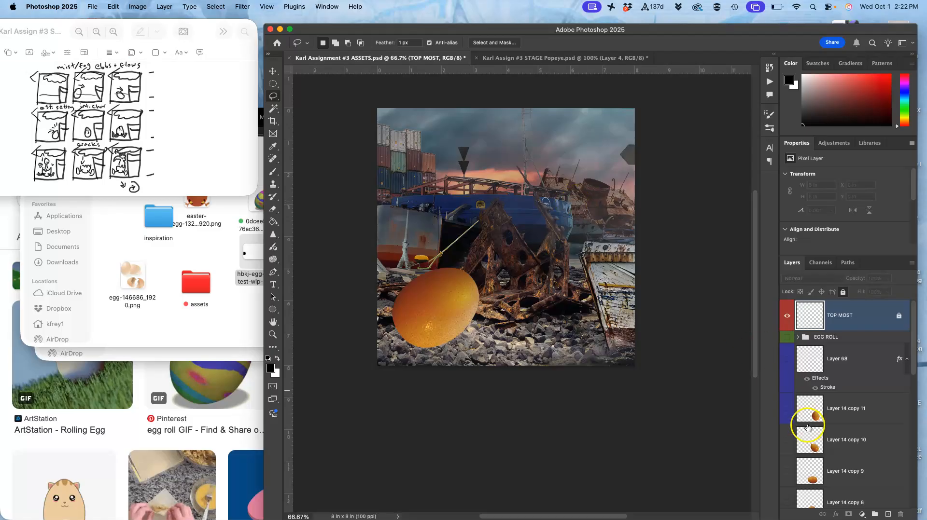
pyautogui.scroll(-5, 807, 426)
pyautogui.click(787, 397)
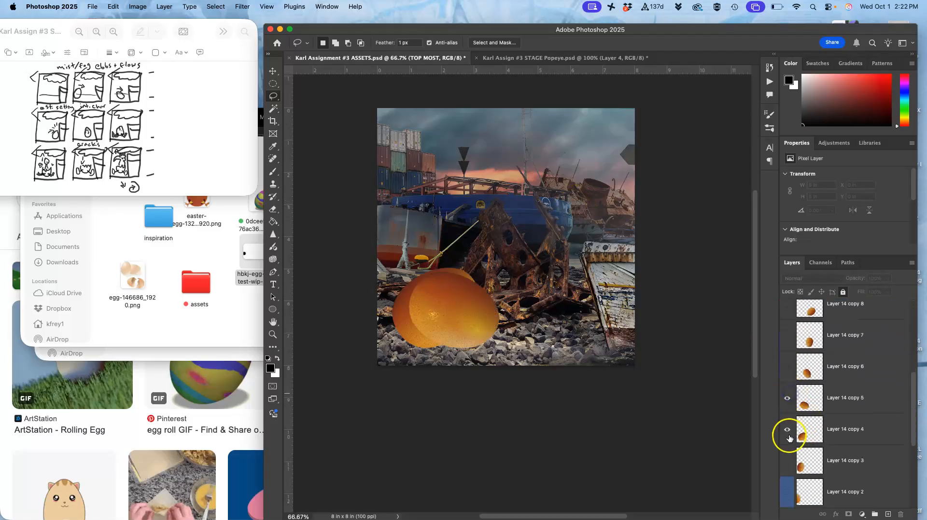
pyautogui.click(787, 429)
pyautogui.scroll(5, 810, 416)
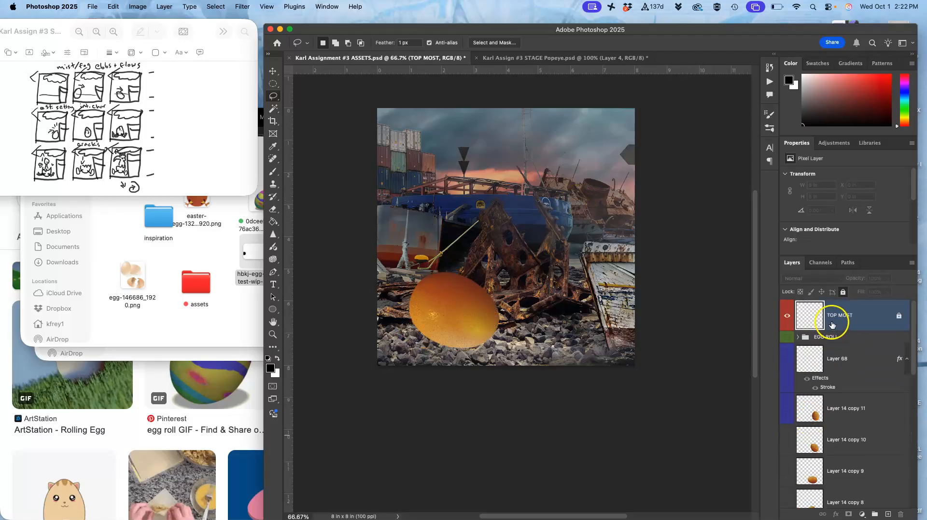
# - Stamp the visible Layer 14 copy 5 frame above TOP MOST and paste a copy of the full canvas into the STAGE Popeye document
pyautogui.click(163, 6)
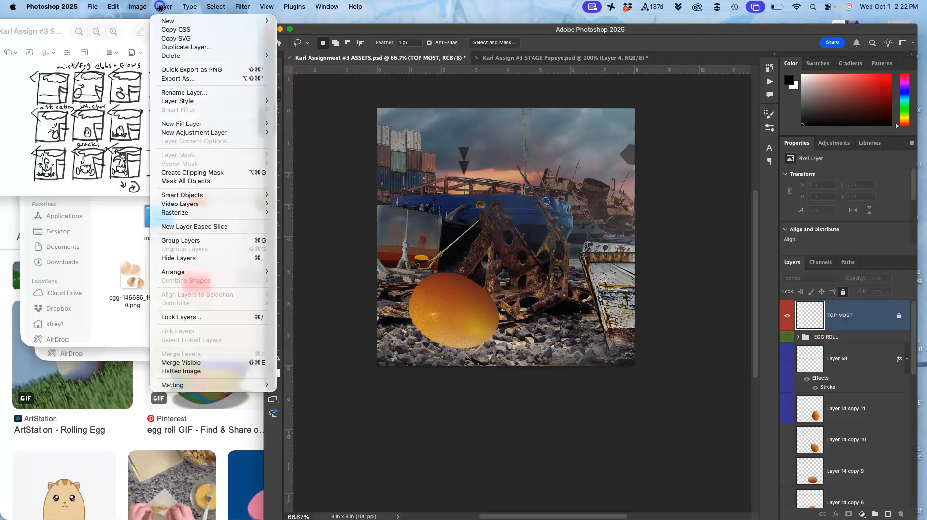
pyautogui.keyDown('alt'); pyautogui.click(177, 363); pyautogui.keyUp('alt')
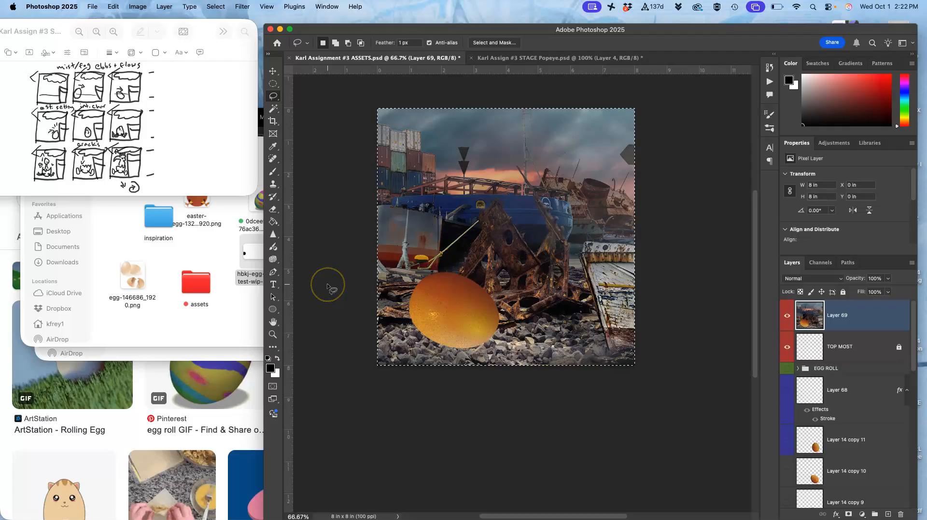
pyautogui.click(523, 59)
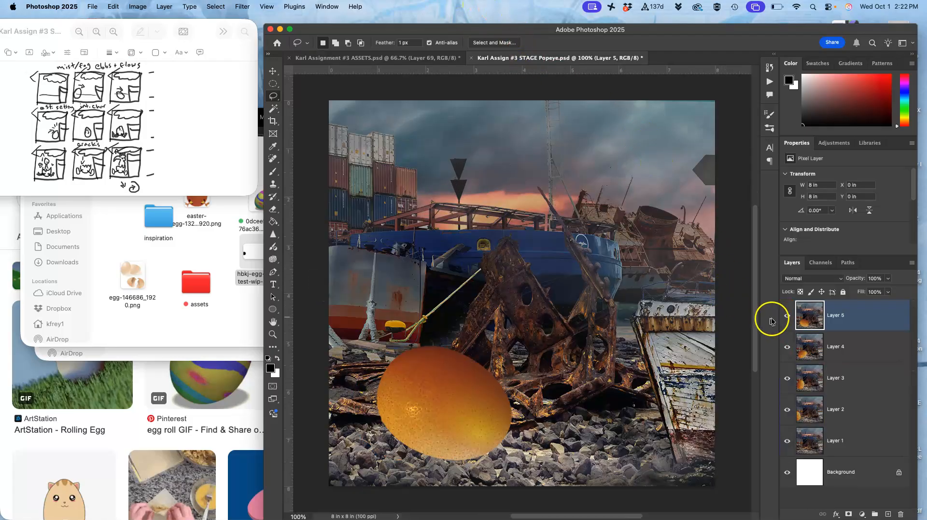
# - Preview the egg roll in the STAGE document by hiding and reshowing Layers 1 to 5 one after another
pyautogui.click(787, 315)
pyautogui.click(786, 346)
pyautogui.click(786, 378)
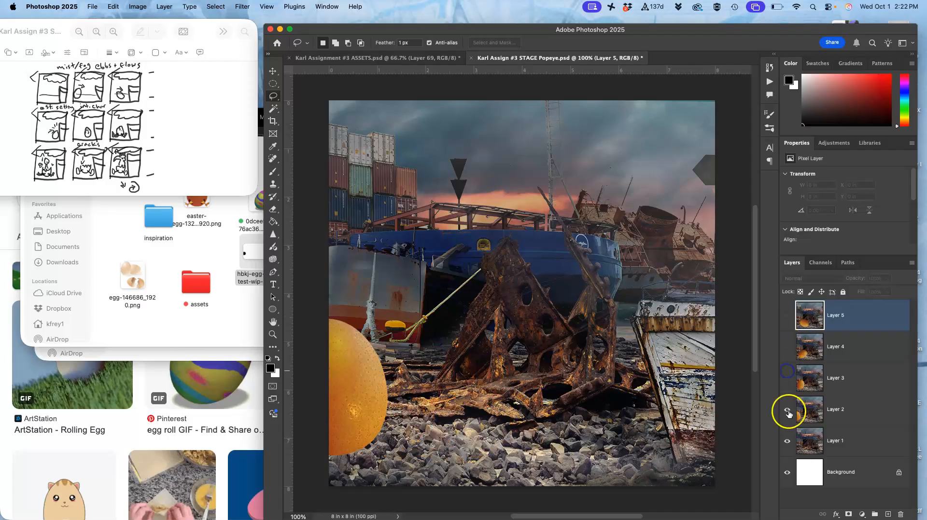
pyautogui.click(787, 409)
pyautogui.click(787, 444)
pyautogui.click(787, 444)
pyautogui.click(787, 411)
pyautogui.click(787, 379)
pyautogui.click(787, 346)
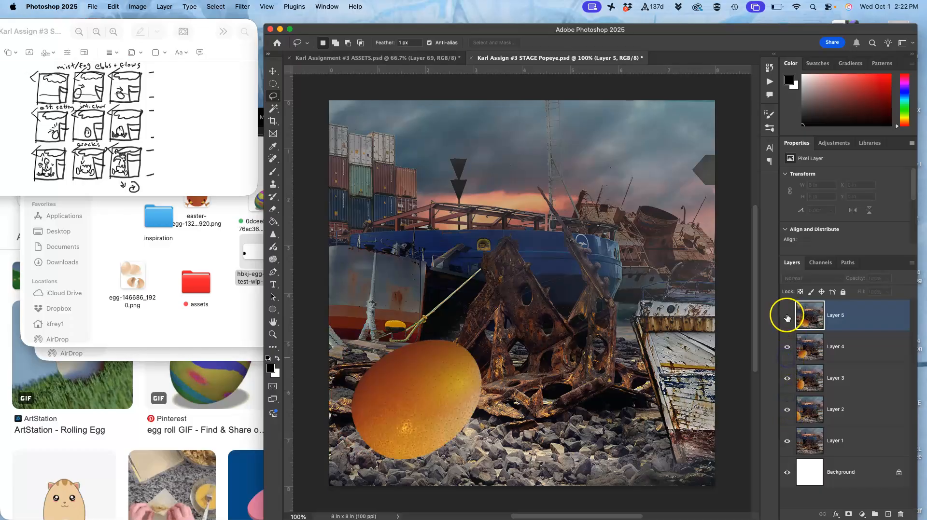
pyautogui.click(787, 315)
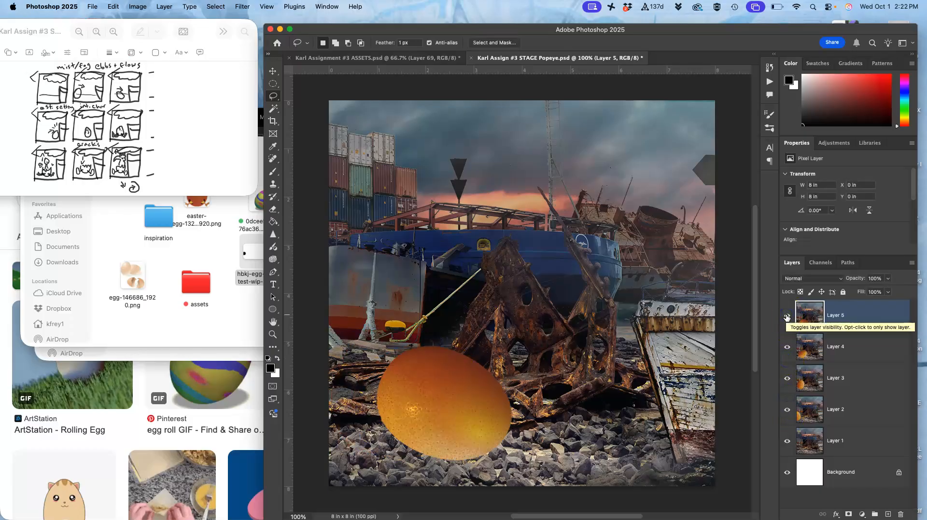
pyautogui.click(787, 315)
pyautogui.click(787, 347)
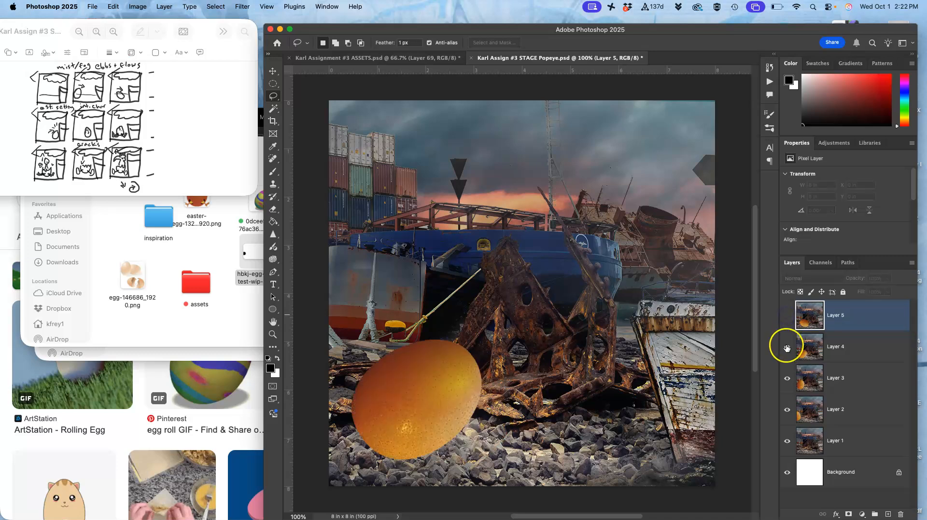
pyautogui.click(787, 378)
pyautogui.click(786, 409)
pyautogui.click(787, 442)
pyautogui.click(786, 441)
# - Return to the ASSETS document, clear the selection and delete the stamped layer above TOP MOST
pyautogui.click(419, 59)
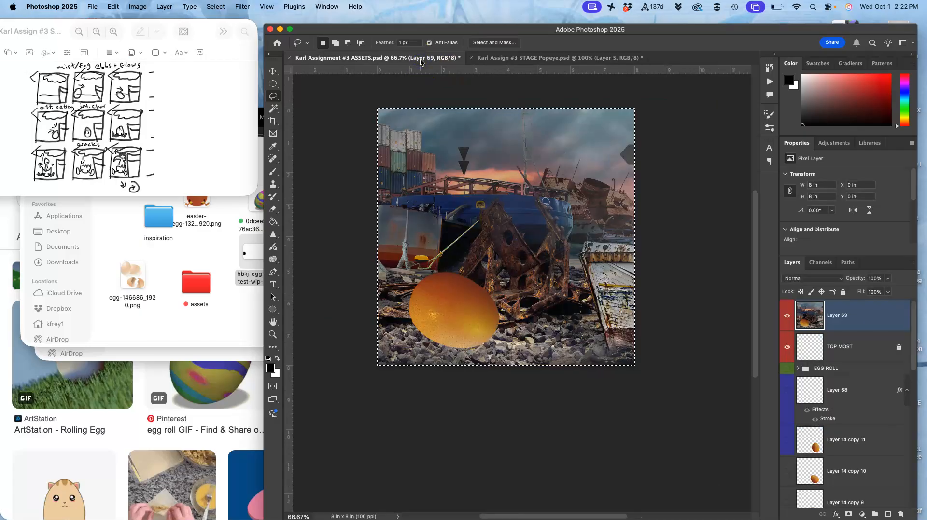
pyautogui.click(703, 186)
pyautogui.press('Delete')
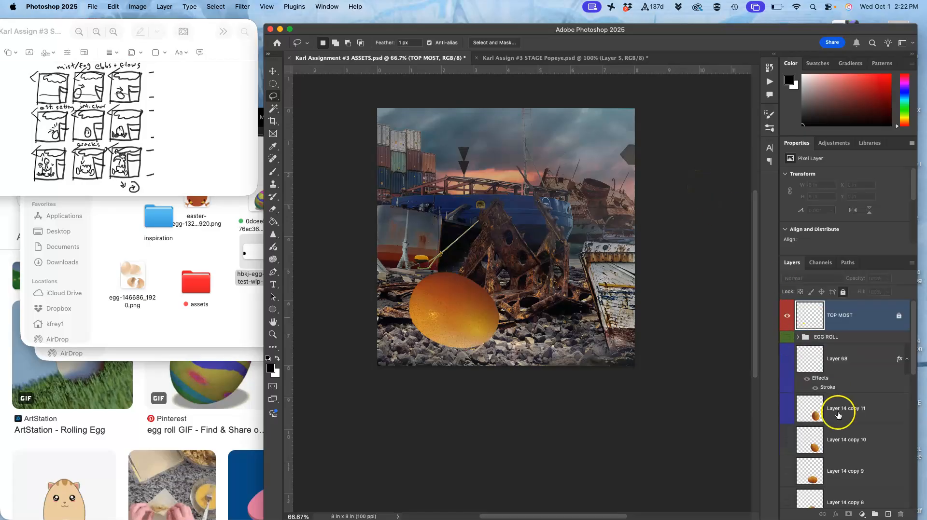
# - Show Layer 14 copy 6 and hide Layer 14 copy 5 in the ASSETS document
pyautogui.scroll(-5, 831, 428)
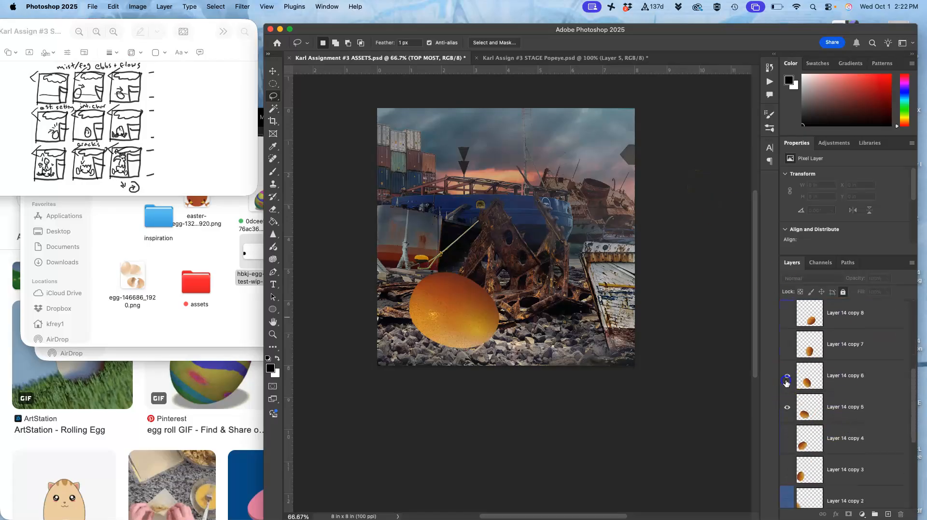
pyautogui.click(785, 382)
pyautogui.click(786, 406)
pyautogui.scroll(5, 827, 399)
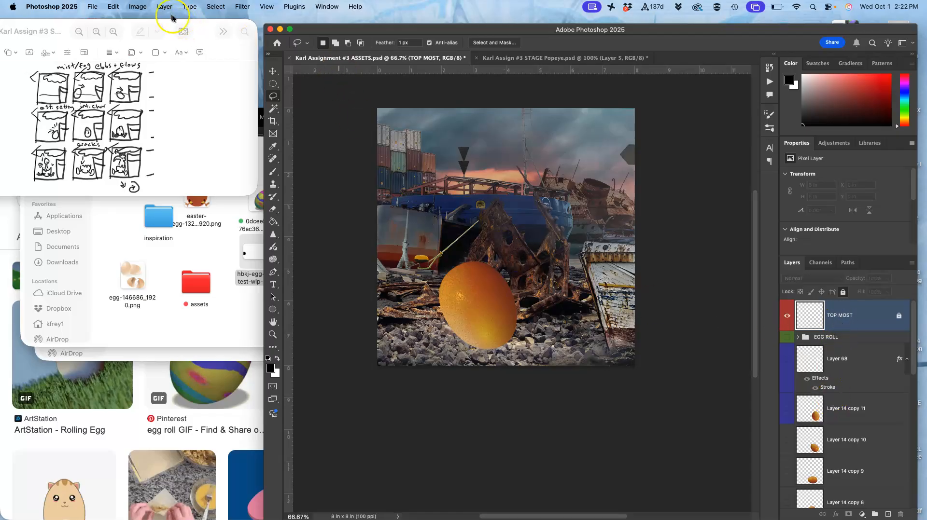
# - Stamp the visible Layer 14 copy 6 frame, paste a copy of it into the STAGE Popeye document, and show Layers 2 to 4 there
pyautogui.click(137, 6)
pyautogui.moveTo(164, 6)
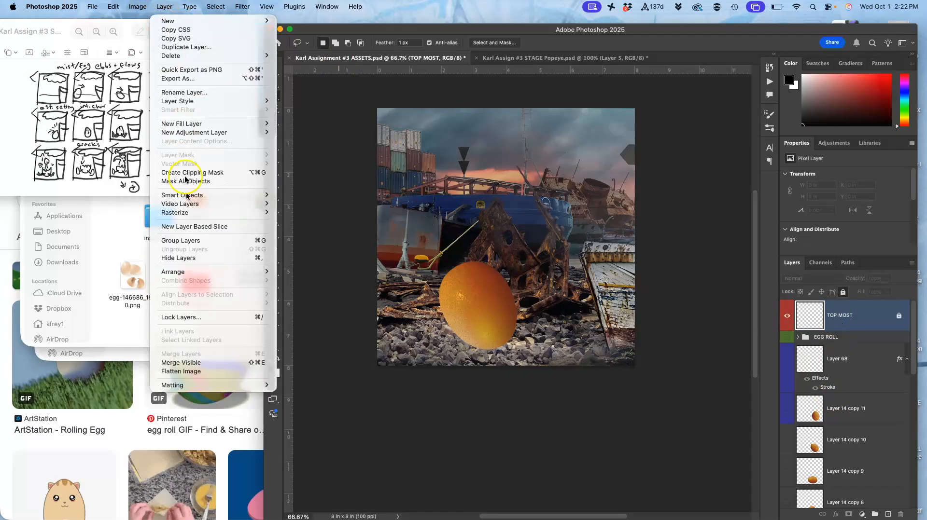
pyautogui.keyDown('alt'); pyautogui.click(191, 362); pyautogui.keyUp('alt')
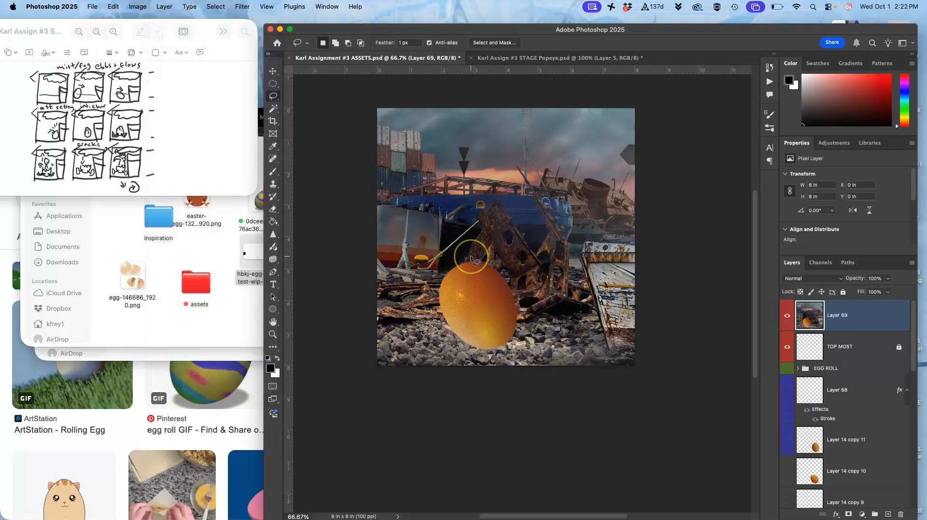
pyautogui.press('super+c')
pyautogui.click(536, 61)
pyautogui.press('super+v')
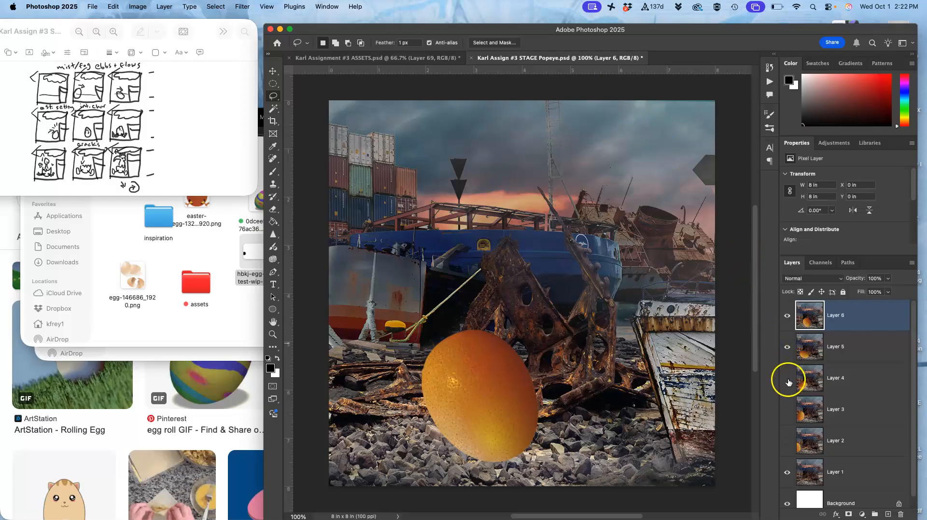
pyautogui.click(785, 438)
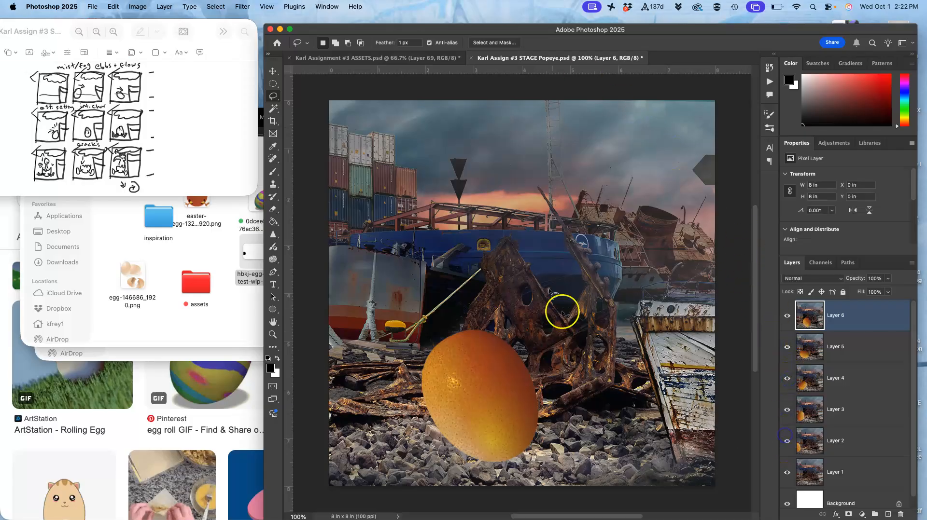